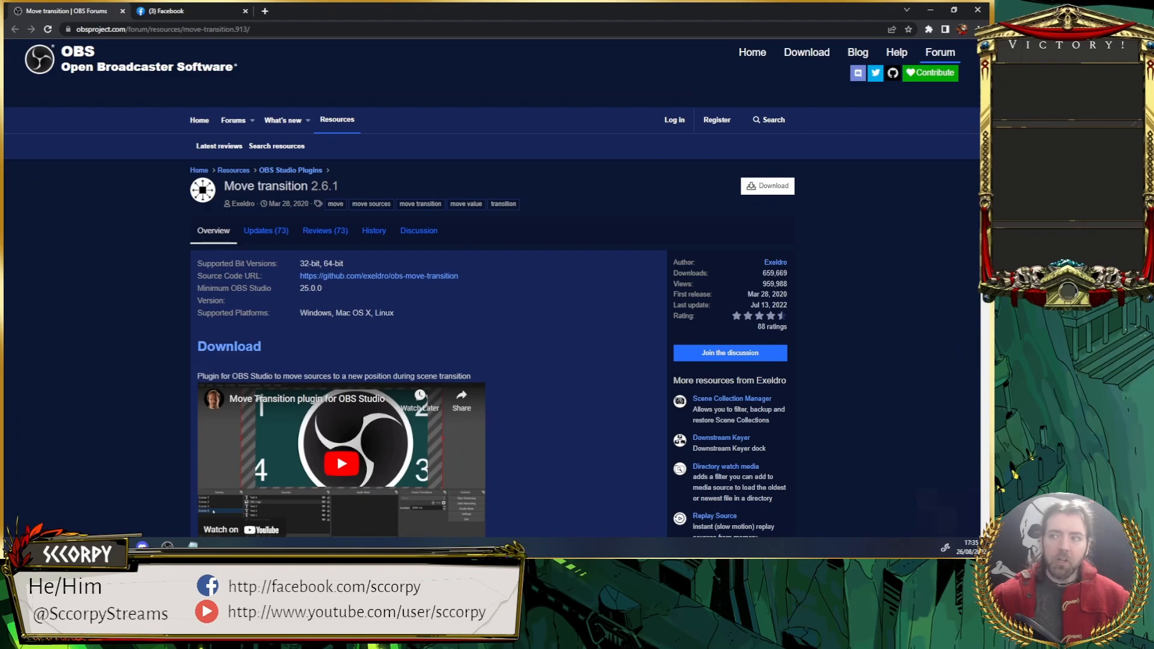
Step: Switch from the browser to OBS Studio and review the effect filters on the Hades scene
{"action": "left_click_drag", "start_coordinate": [988, 50], "coordinate": [764, 49]}
{"action": "left_click", "coordinate": [911, 46]}
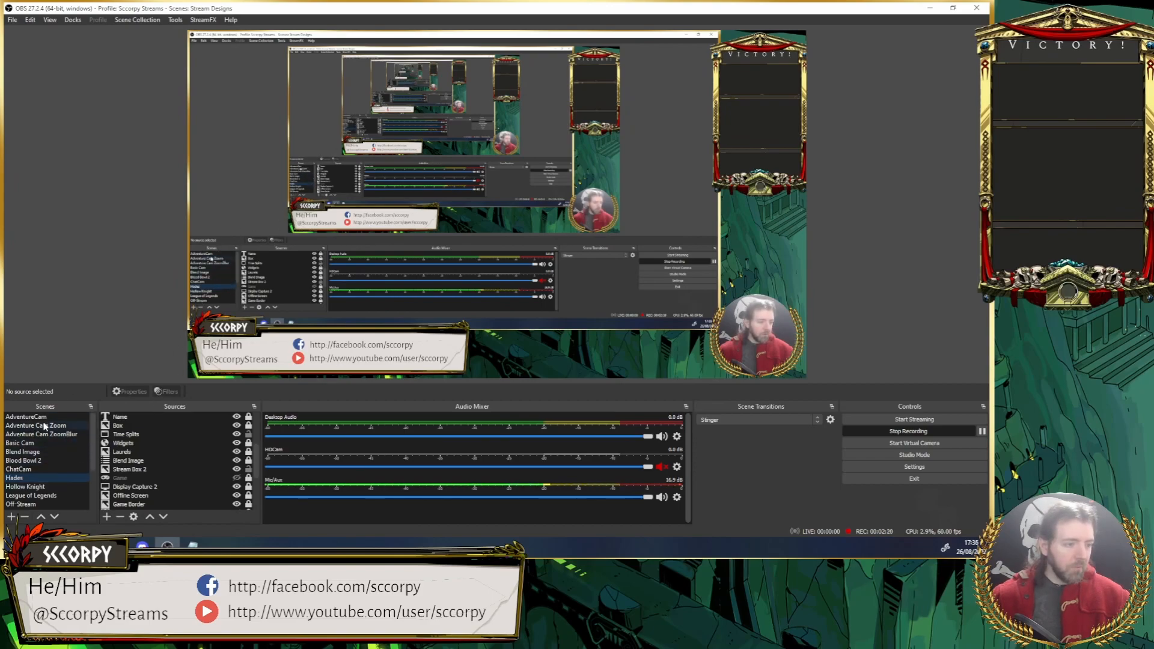
{"action": "right_click", "coordinate": [31, 480]}
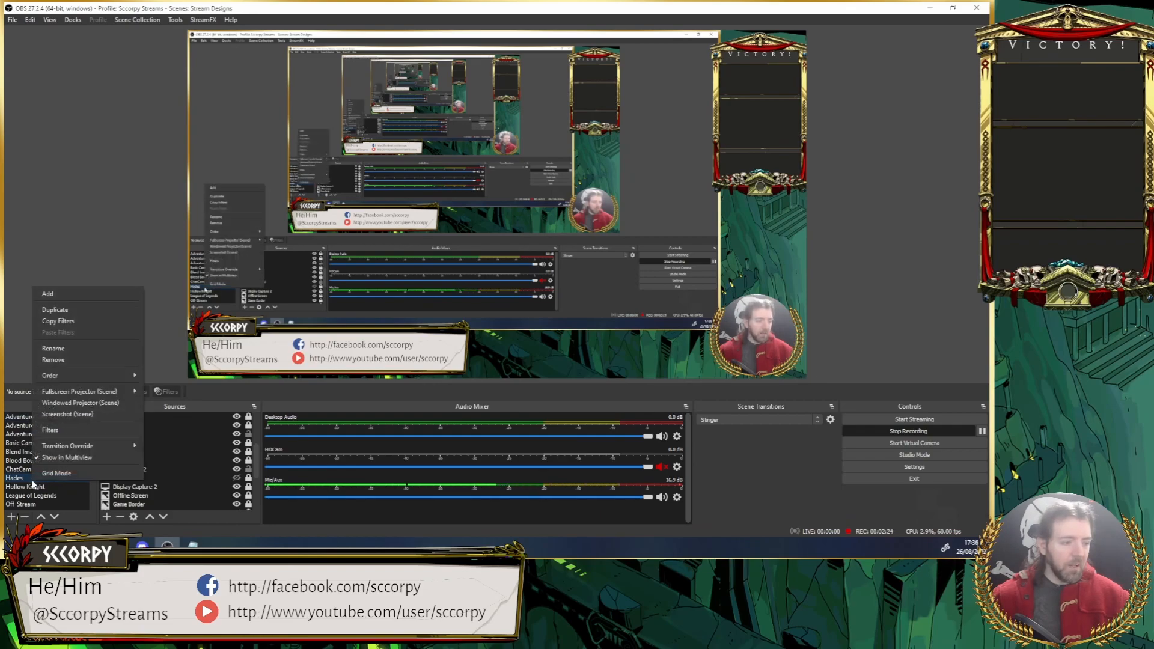
{"action": "left_click", "coordinate": [66, 434]}
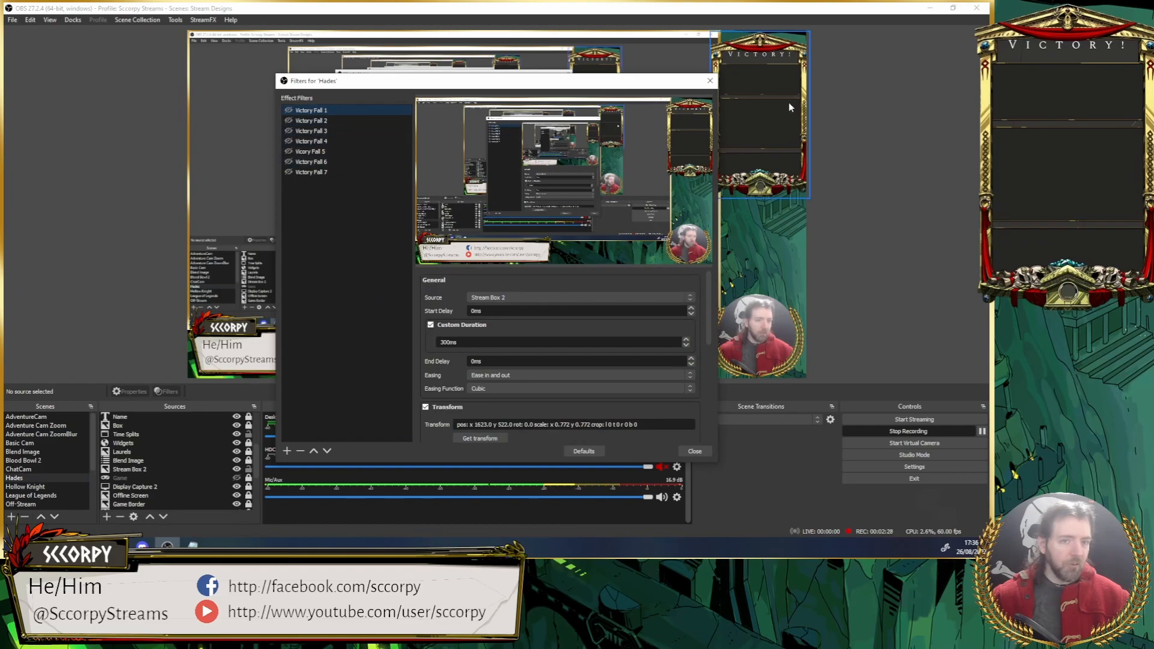
{"action": "left_click", "coordinate": [709, 81]}
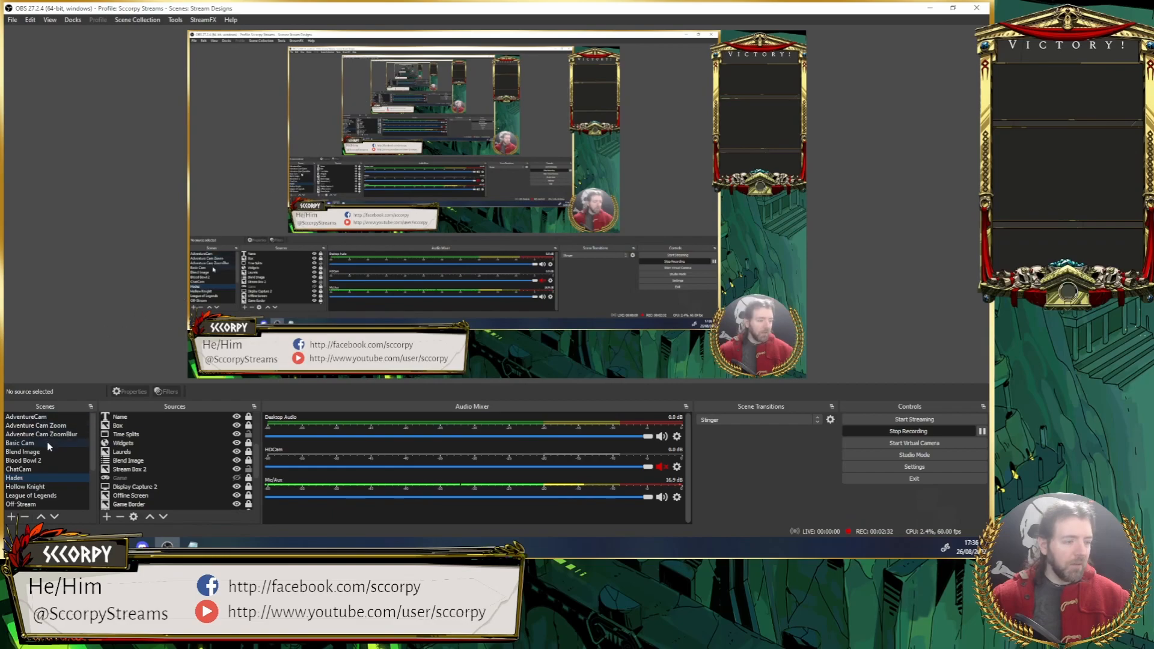
Step: Copy the filters of the AdventureCam scene and paste them onto the Hades scene
{"action": "left_click", "coordinate": [36, 417]}
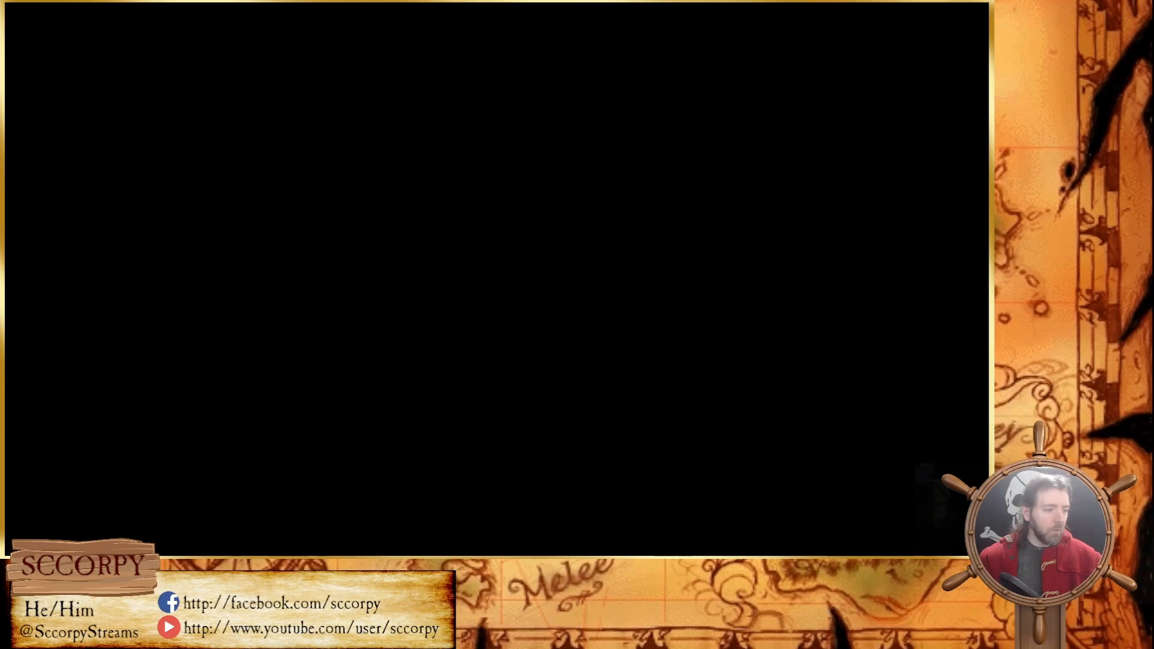
{"action": "left_click", "coordinate": [40, 453]}
{"action": "right_click", "coordinate": [40, 453]}
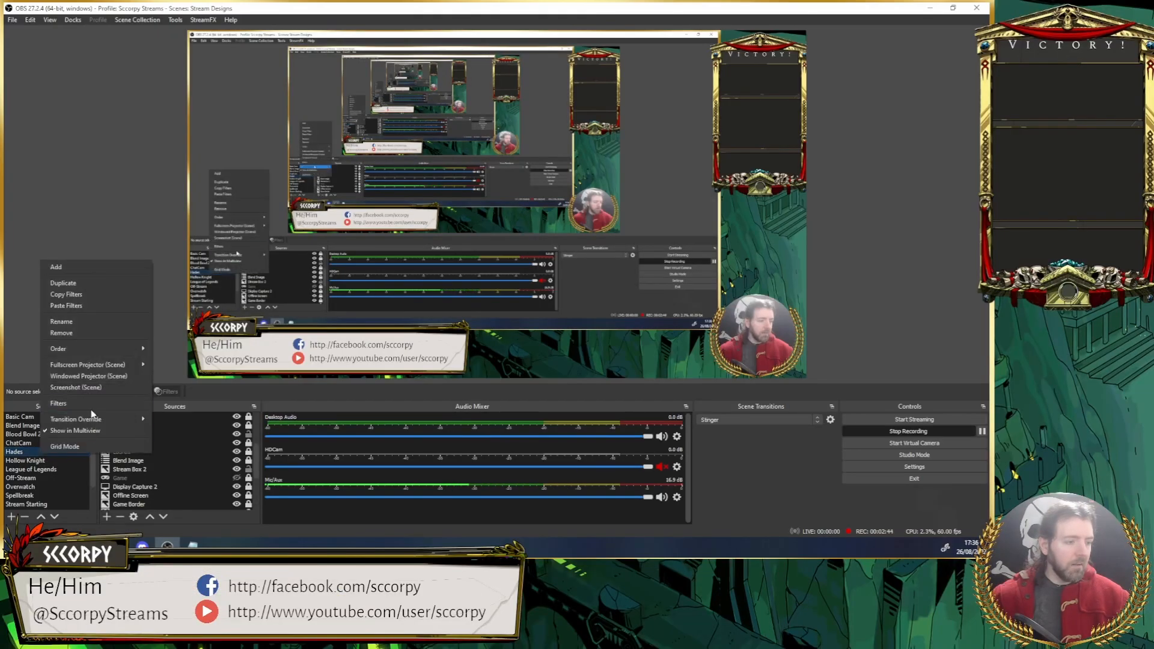
{"action": "left_click", "coordinate": [81, 306]}
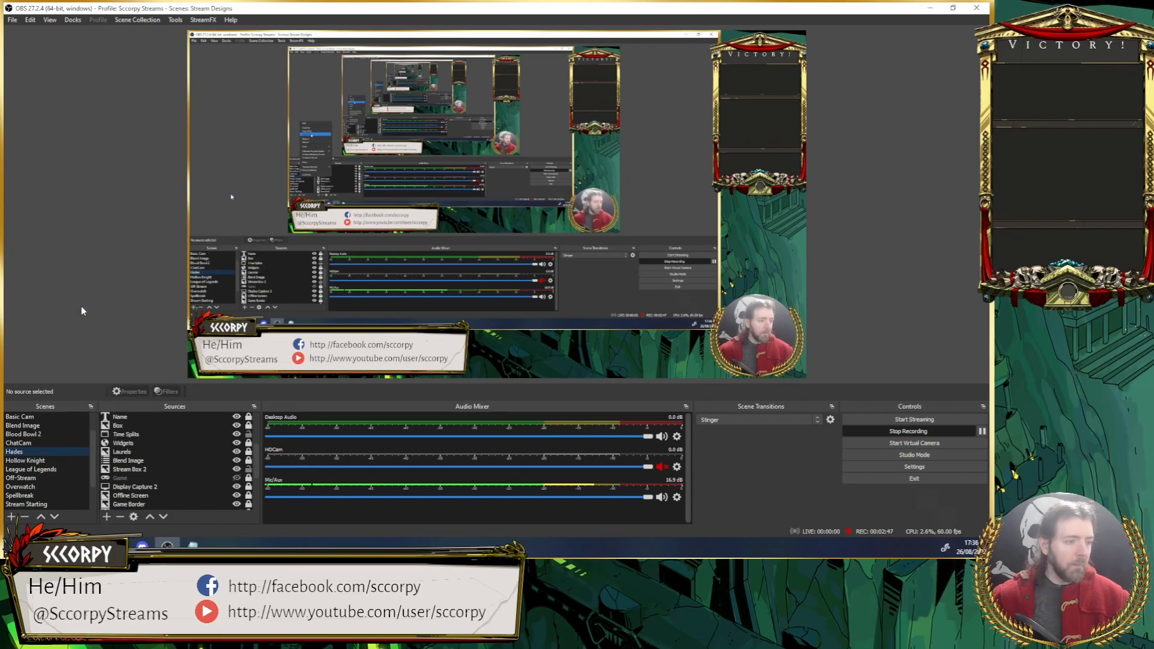
Step: In the Hades scene's filters, capture the current Game Border transform in the Boat Rock 1 filter
{"action": "right_click", "coordinate": [31, 455]}
{"action": "left_click", "coordinate": [48, 403]}
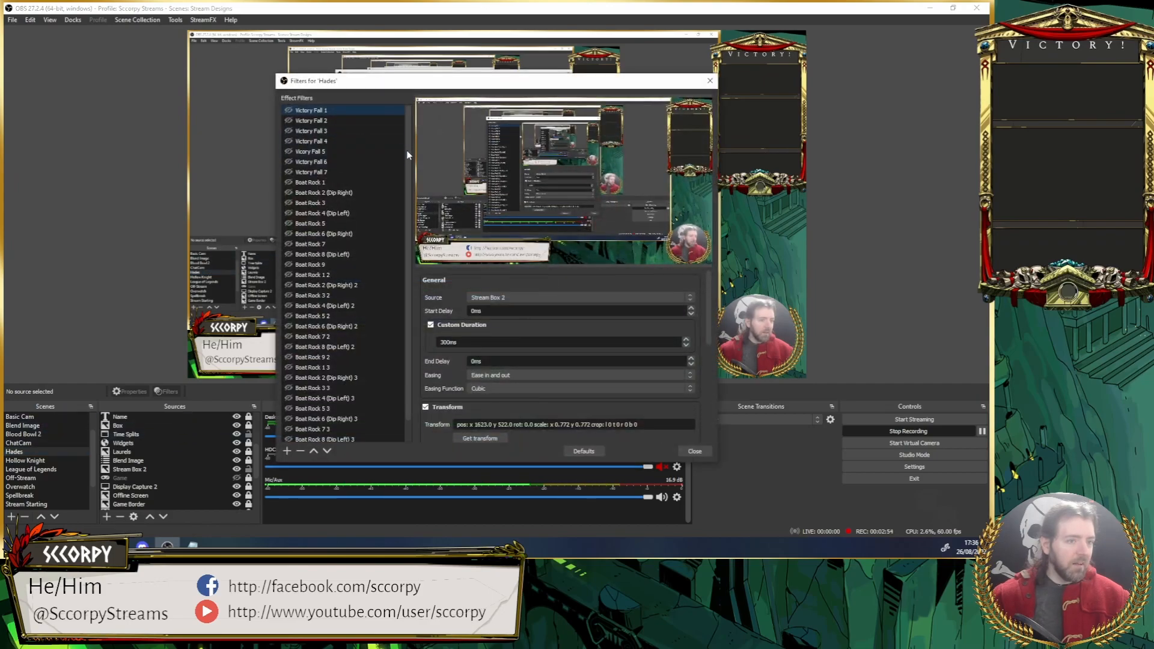
{"action": "scroll", "coordinate": [403, 149], "scroll_direction": "down", "scroll_amount": 1}
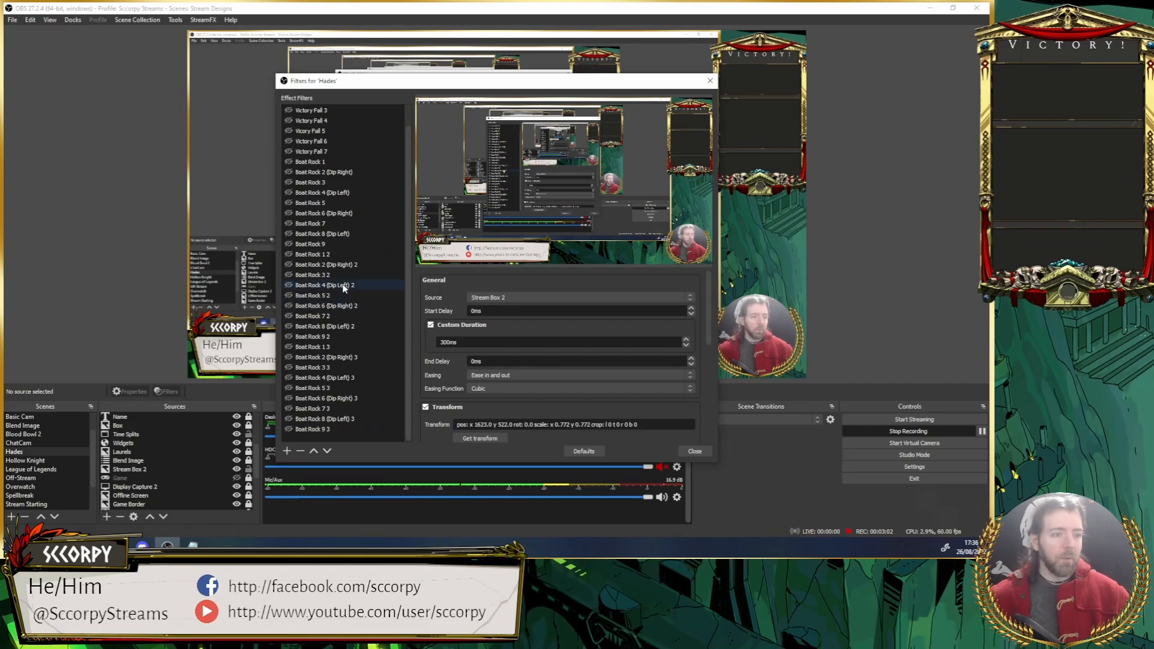
{"action": "left_click", "coordinate": [357, 255]}
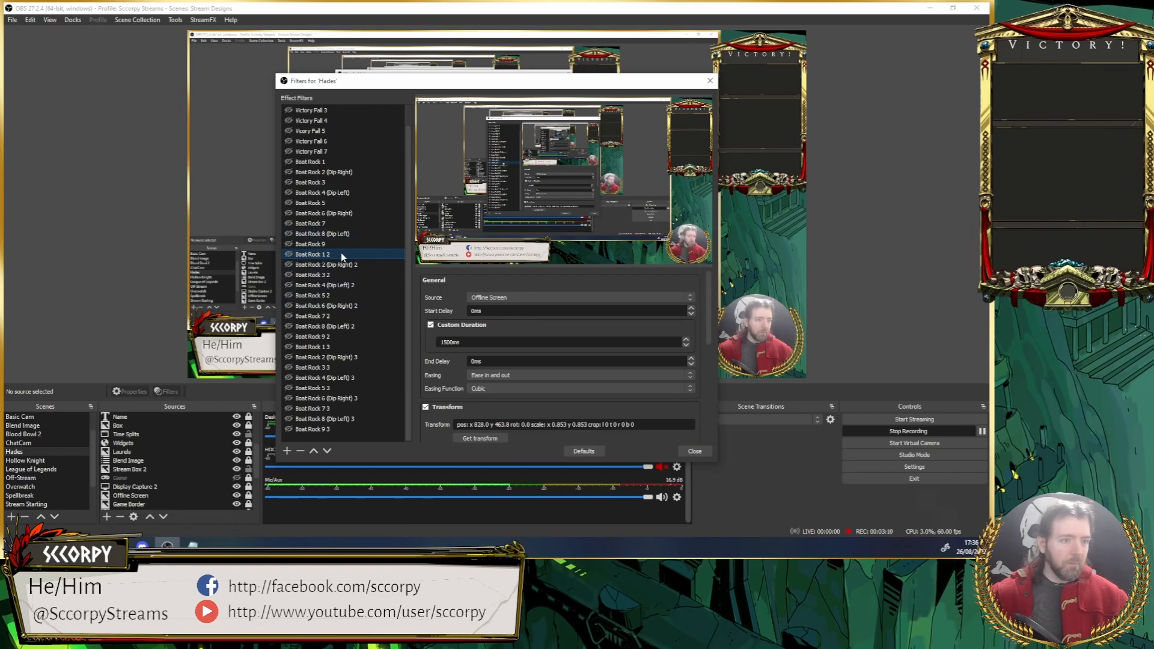
{"action": "left_click", "coordinate": [333, 162]}
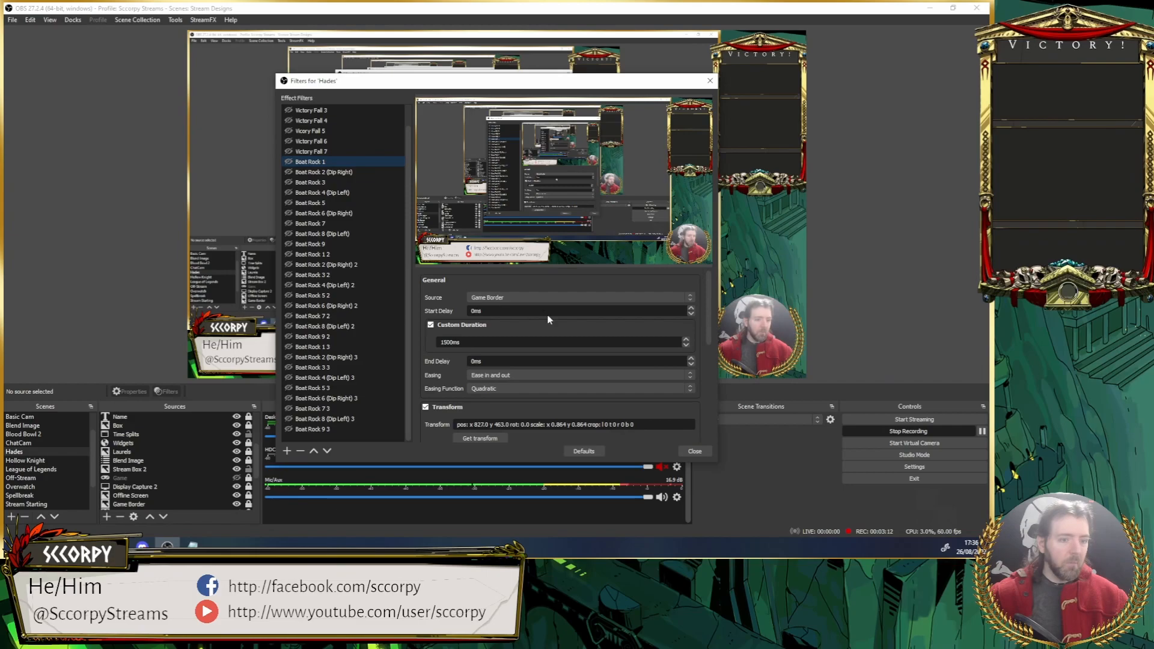
{"action": "left_click", "coordinate": [577, 285]}
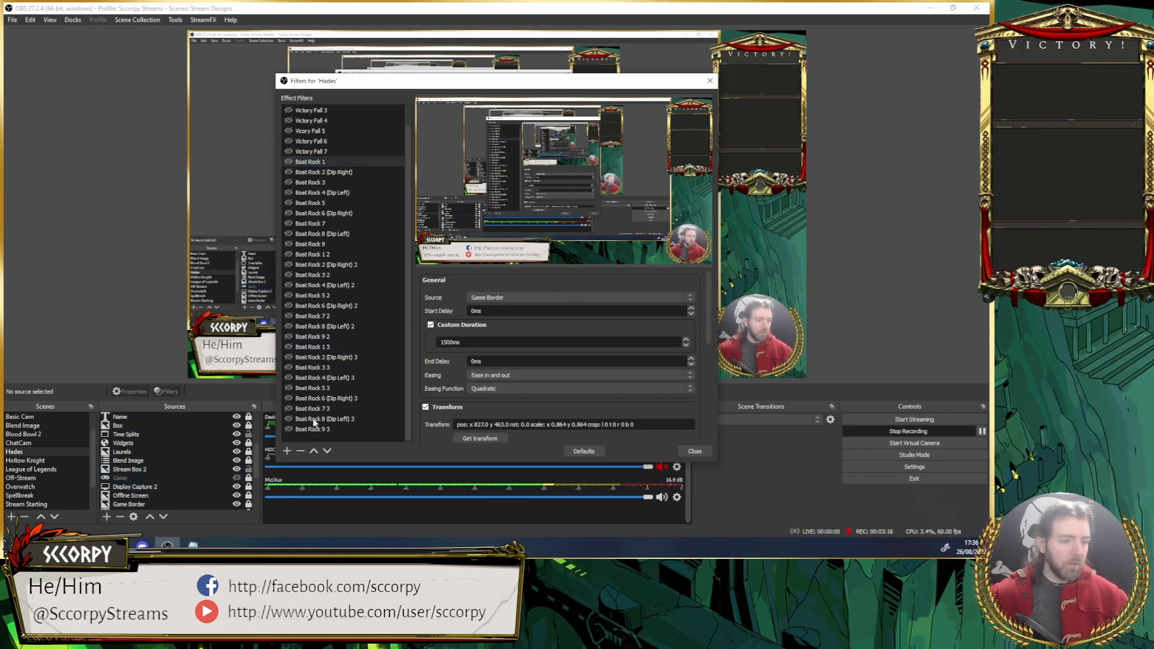
{"action": "left_click", "coordinate": [537, 305]}
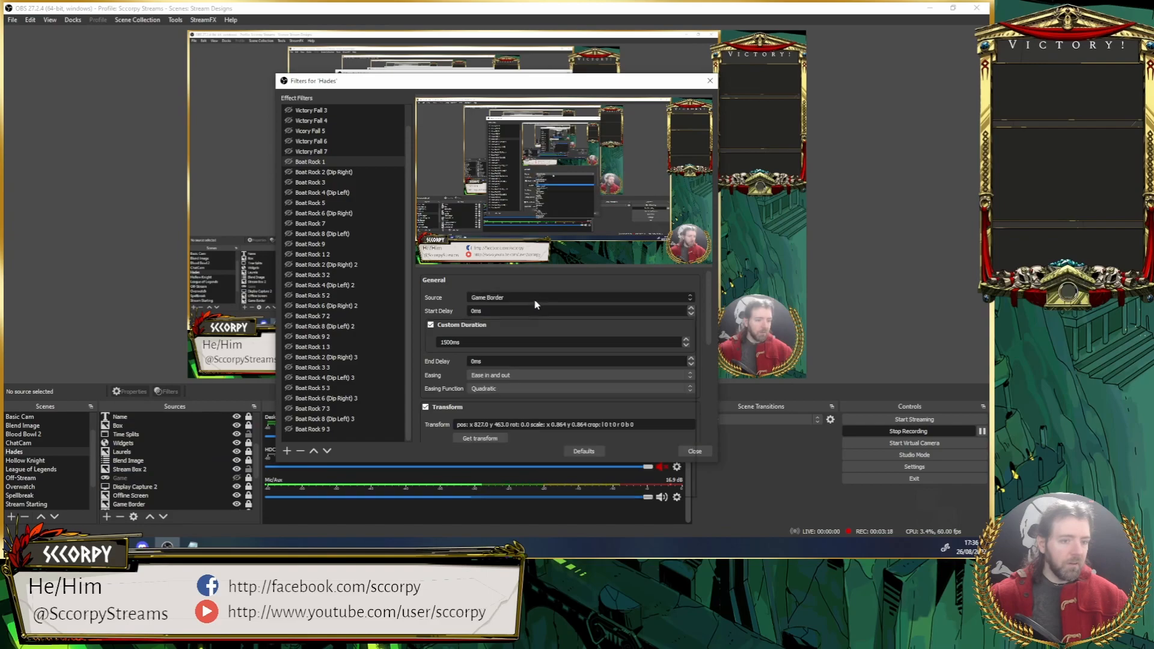
{"action": "left_click", "coordinate": [508, 366]}
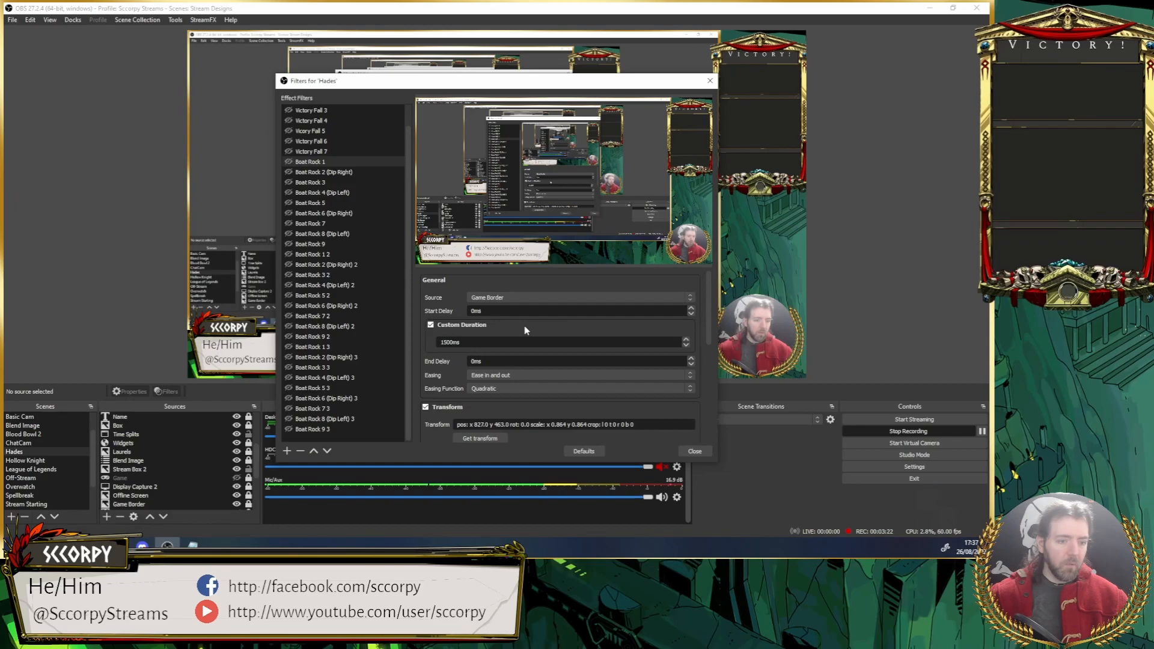
{"action": "left_click", "coordinate": [493, 440]}
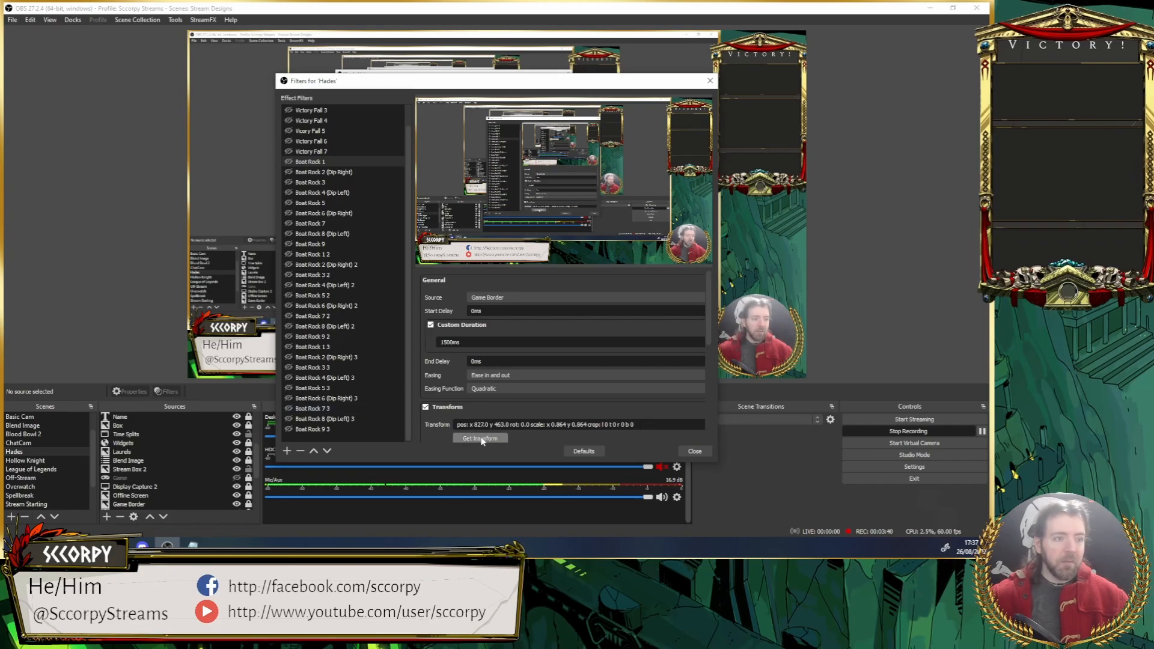
{"action": "left_click", "coordinate": [347, 173]}
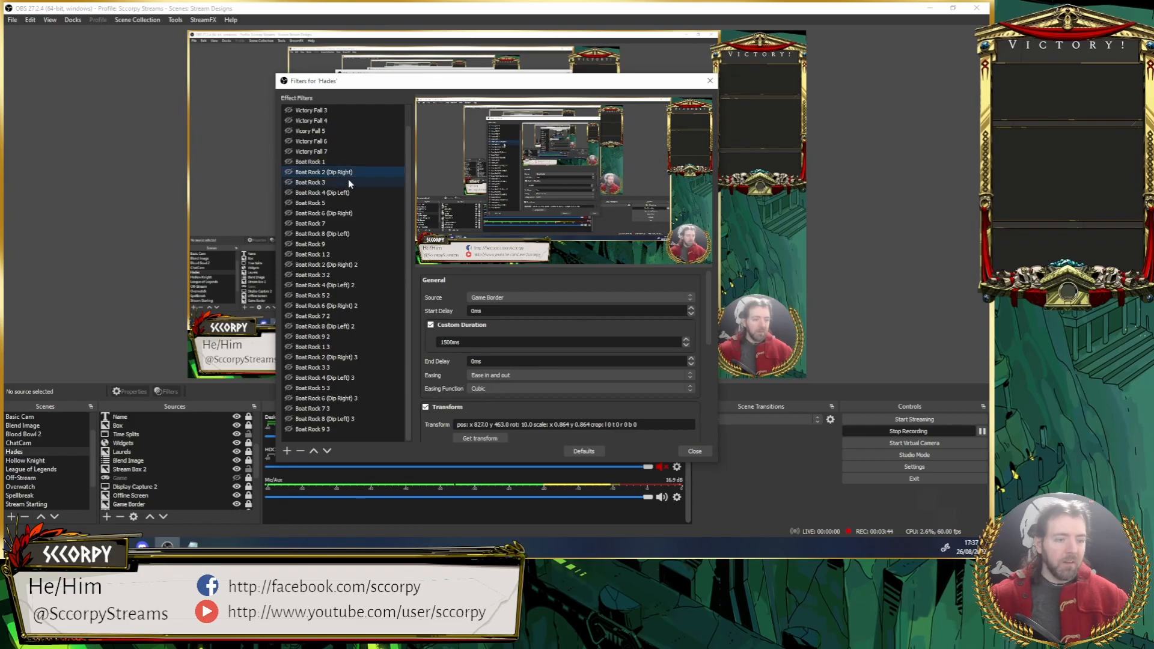
{"action": "left_click", "coordinate": [699, 451]}
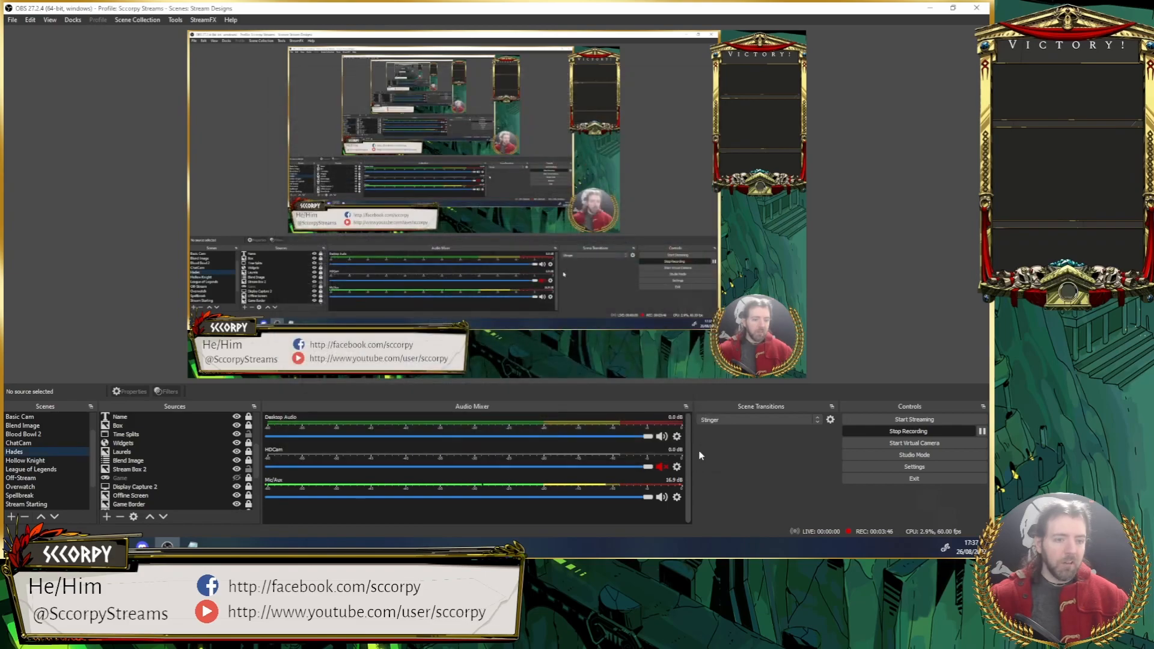
Step: Edit the Game Border source's transform in the Hades scene and set its rotation to 10.00
{"action": "left_click", "coordinate": [154, 506]}
{"action": "left_click", "coordinate": [249, 505]}
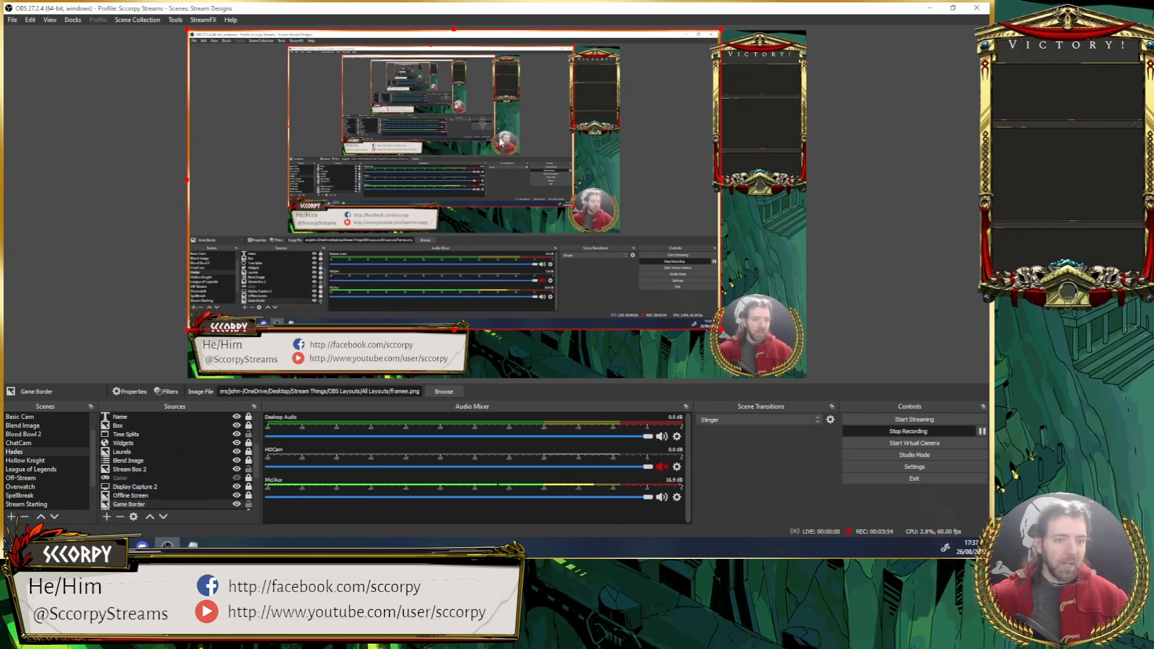
{"action": "left_click", "coordinate": [248, 505]}
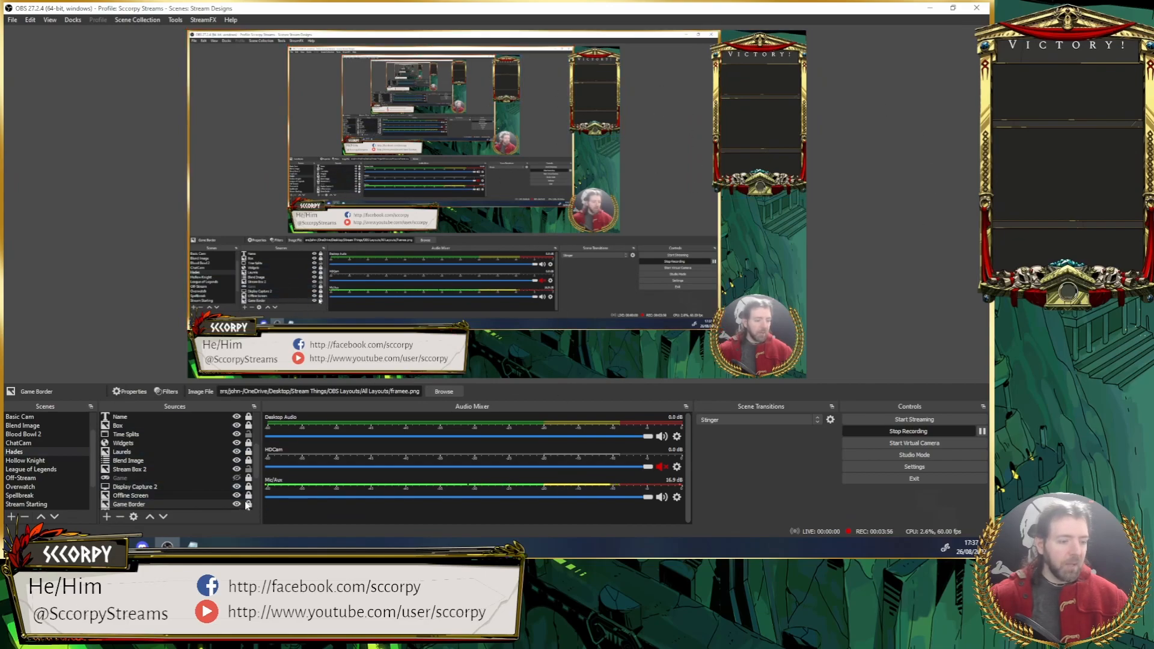
{"action": "right_click", "coordinate": [209, 504]}
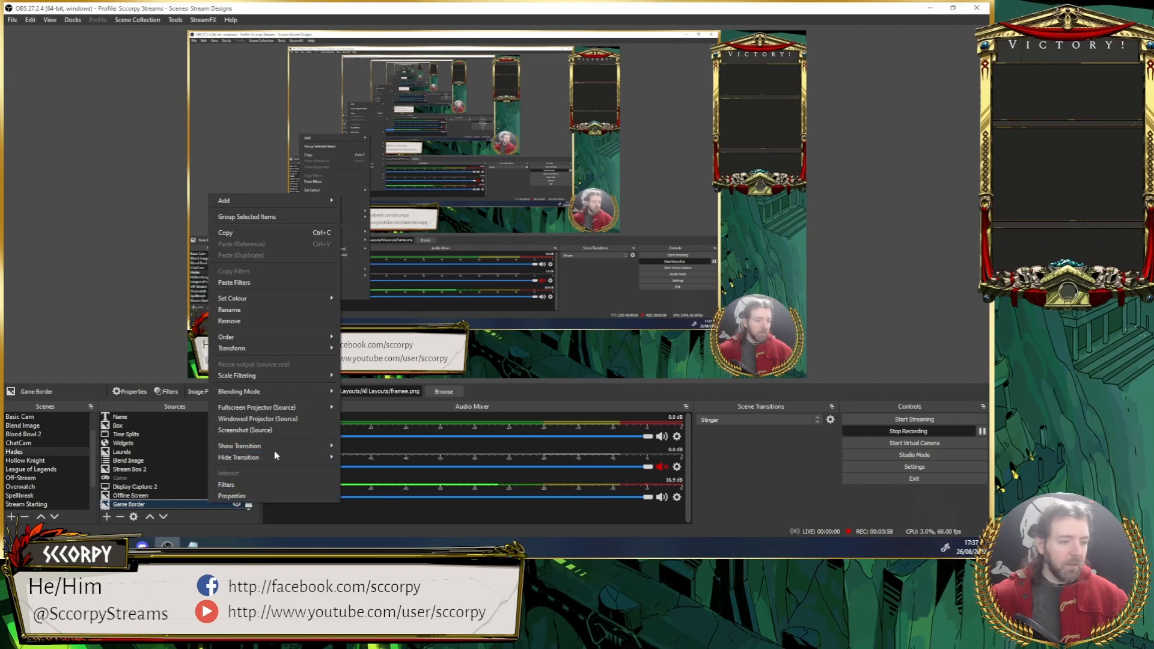
{"action": "mouse_move", "coordinate": [295, 348]}
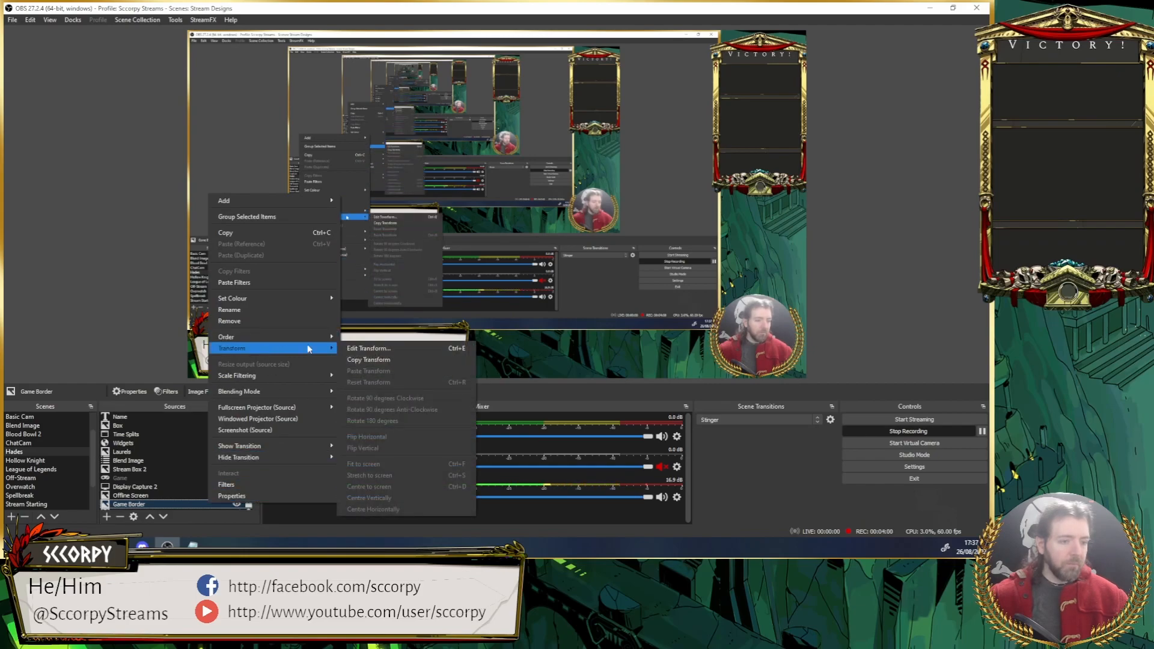
{"action": "left_click", "coordinate": [368, 348]}
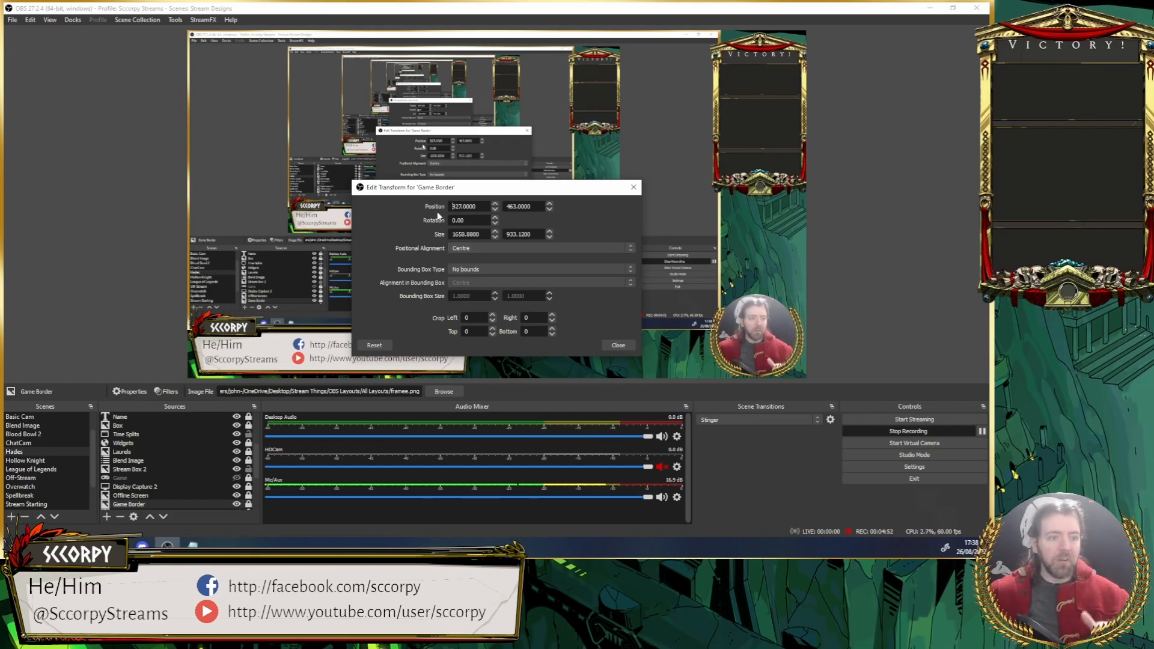
{"action": "left_click", "coordinate": [453, 221]}
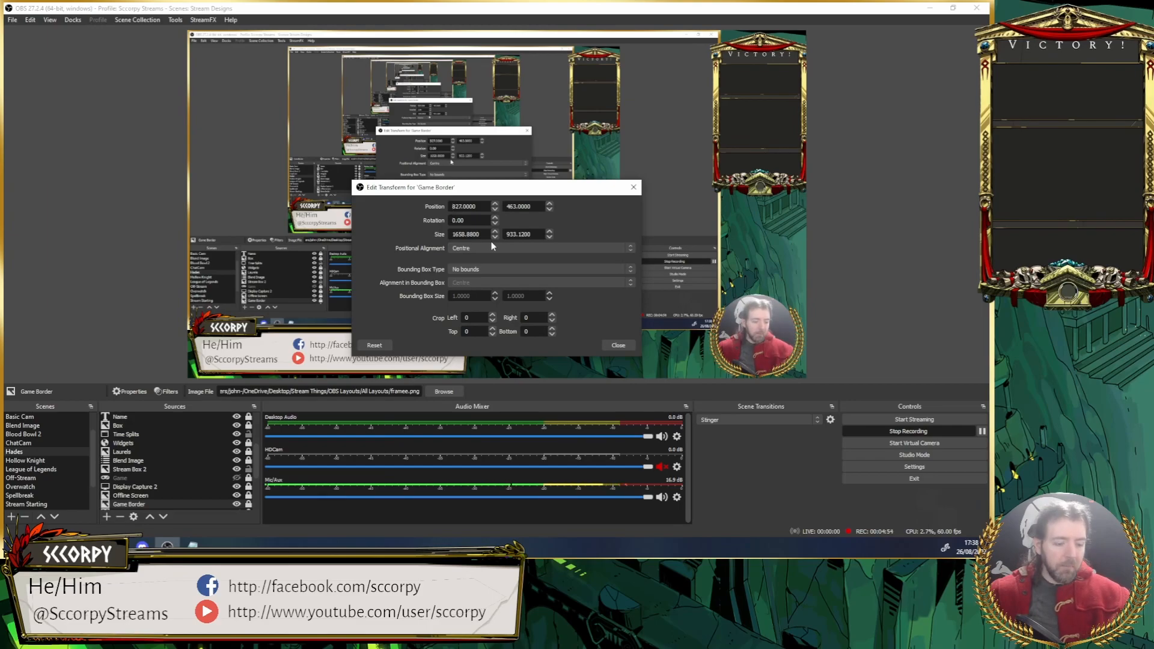
{"action": "type", "text": "1"}
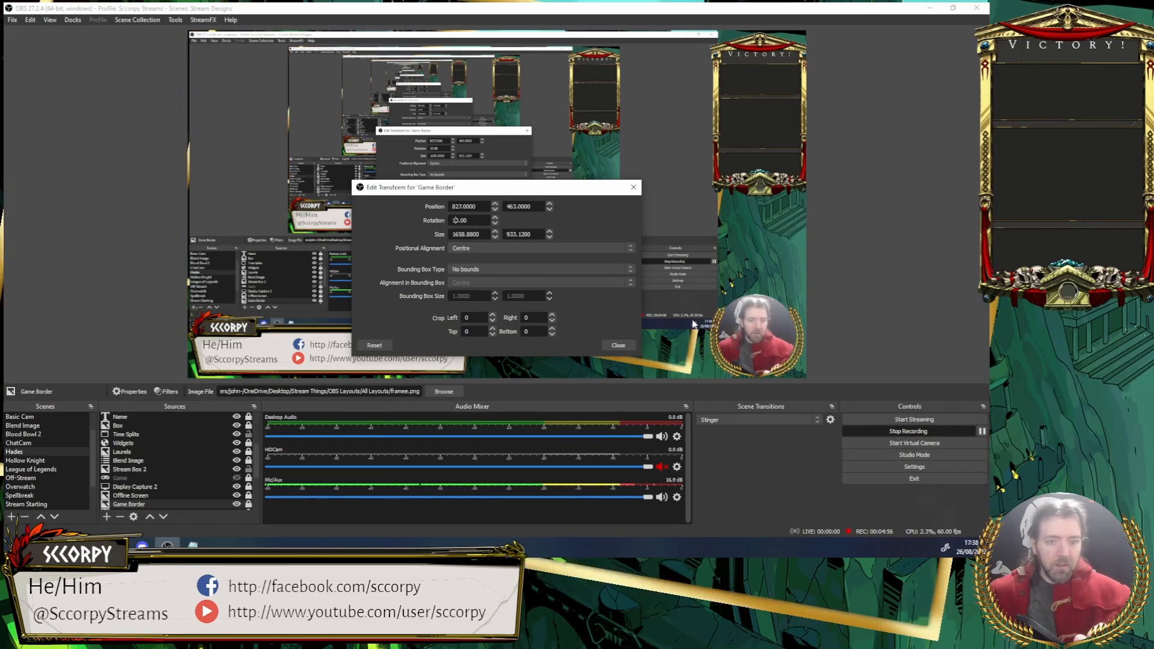
{"action": "left_click", "coordinate": [624, 347]}
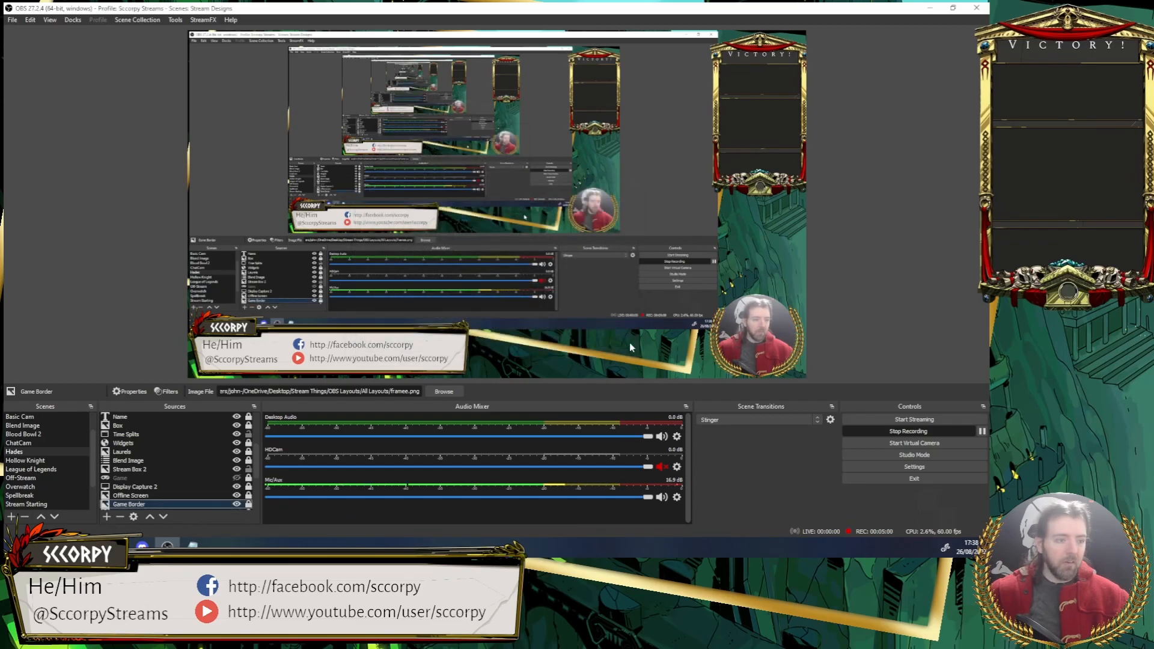
Step: Capture the tilted Game Border's current transform in the Hades scene's Boat Rock 2 (Dip Right) filter
{"action": "right_click", "coordinate": [49, 449]}
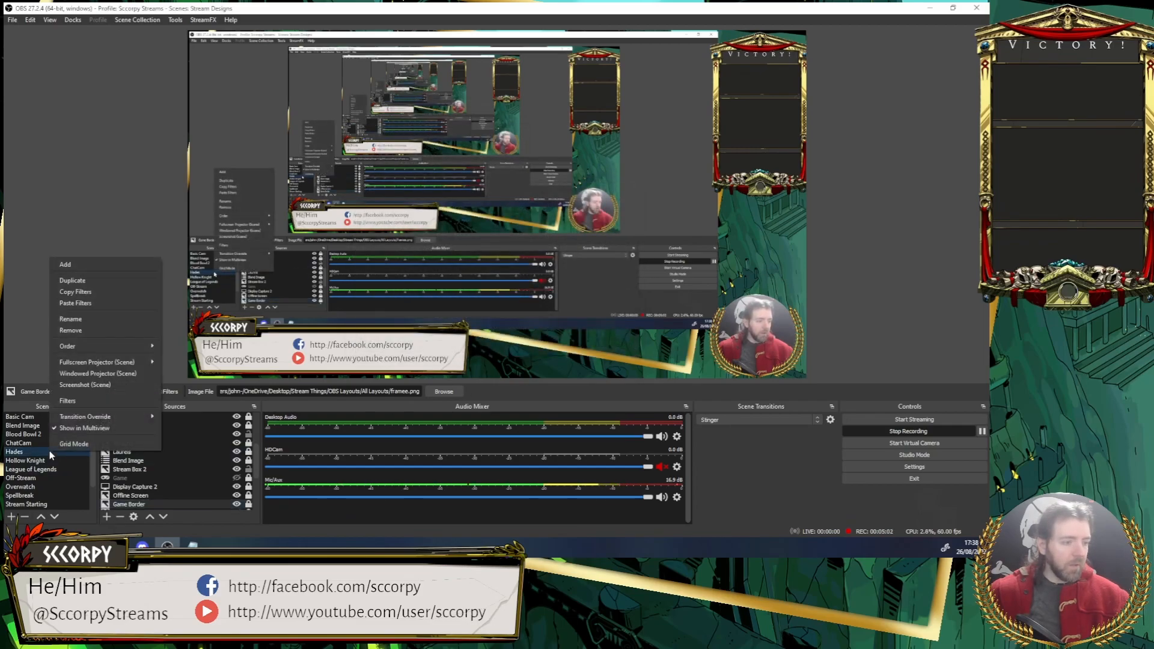
{"action": "left_click", "coordinate": [89, 400]}
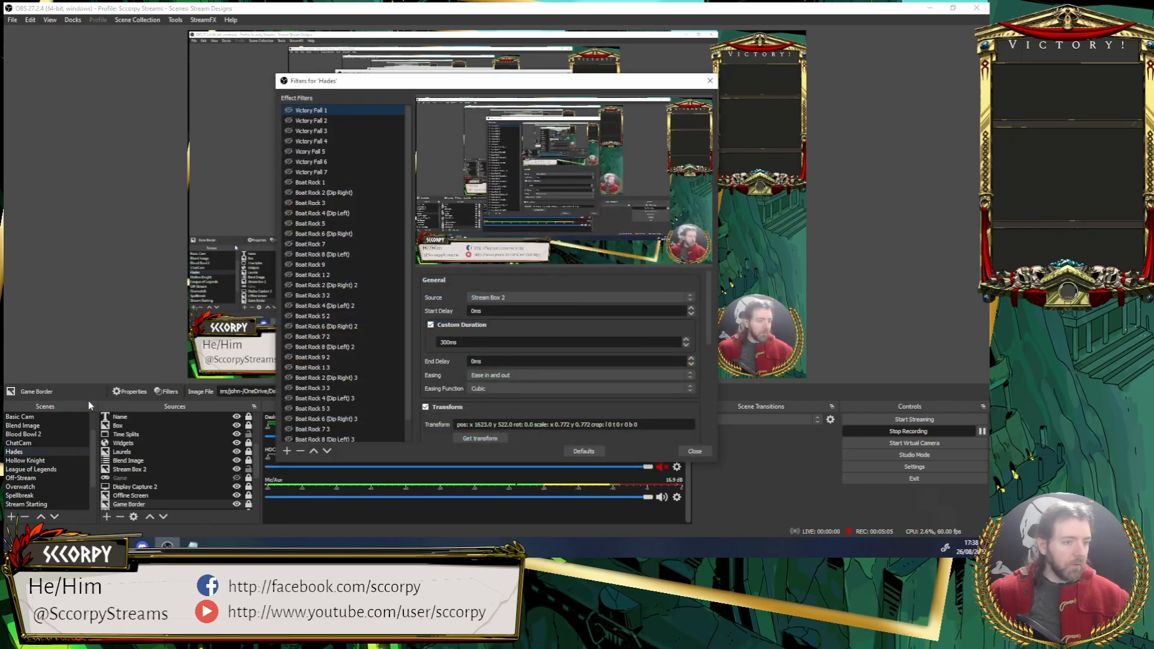
{"action": "left_click", "coordinate": [337, 195]}
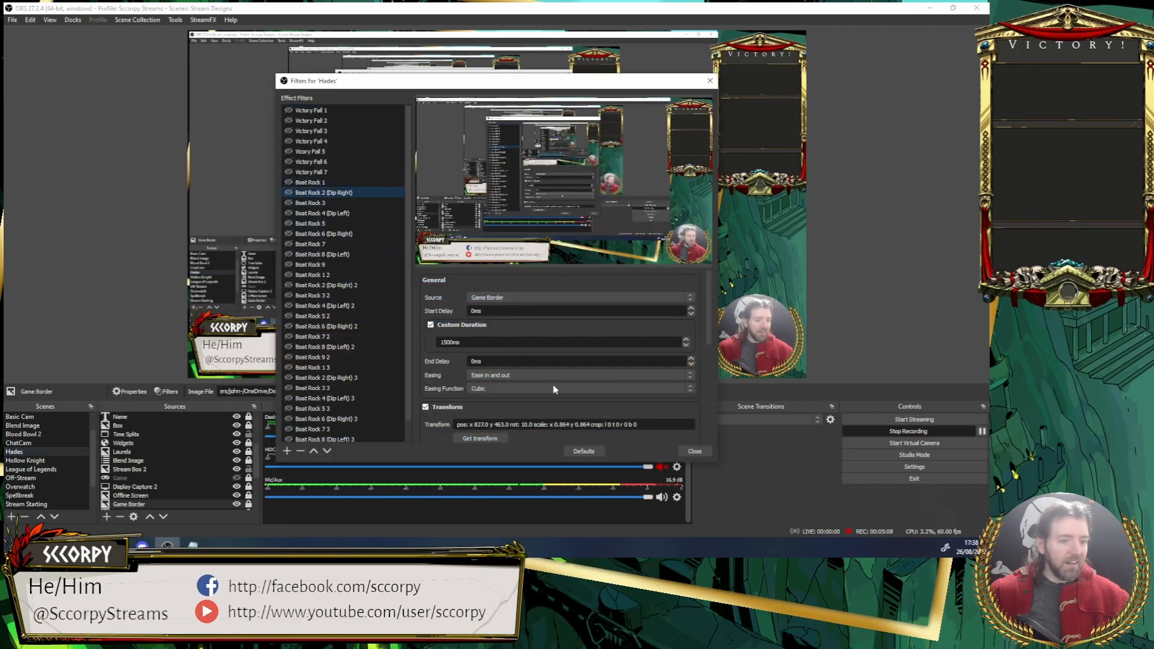
{"action": "left_click", "coordinate": [487, 440]}
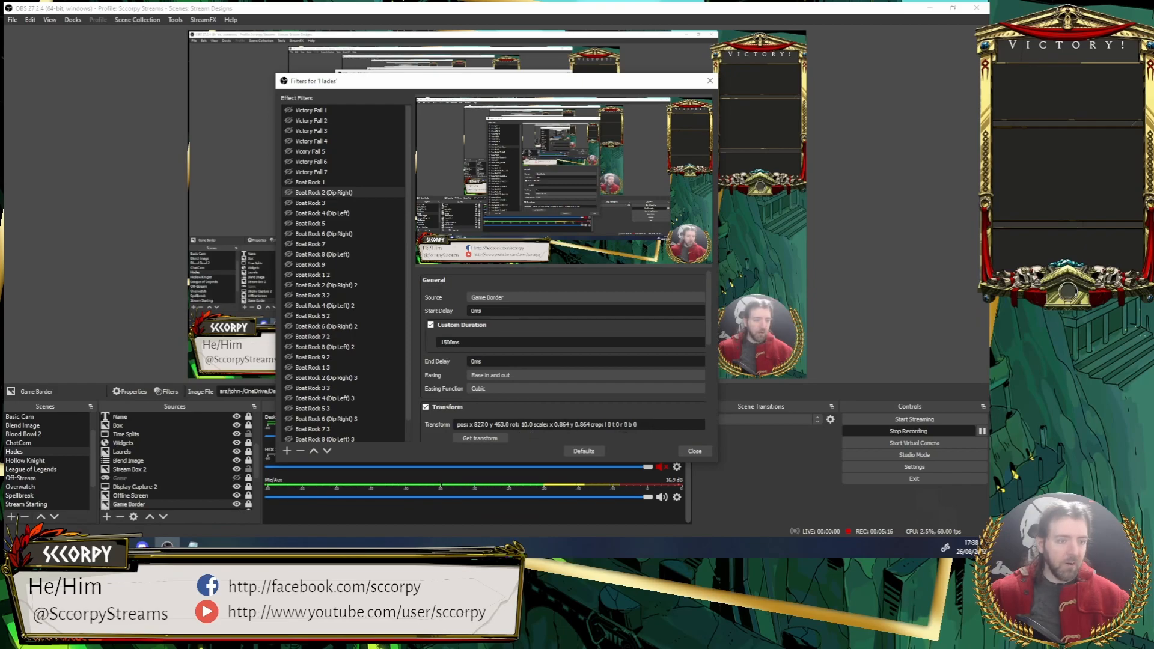
{"action": "left_click", "coordinate": [691, 452]}
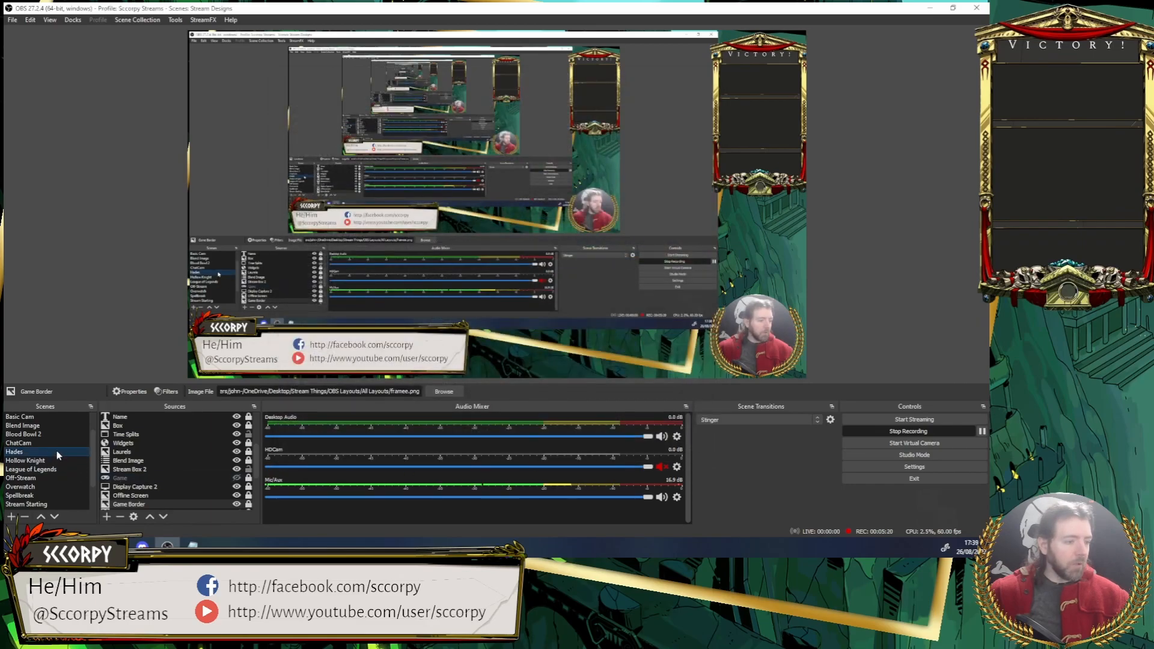
Step: Edit the Game Border source's transform and set its rotation to -10.00
{"action": "right_click", "coordinate": [56, 449]}
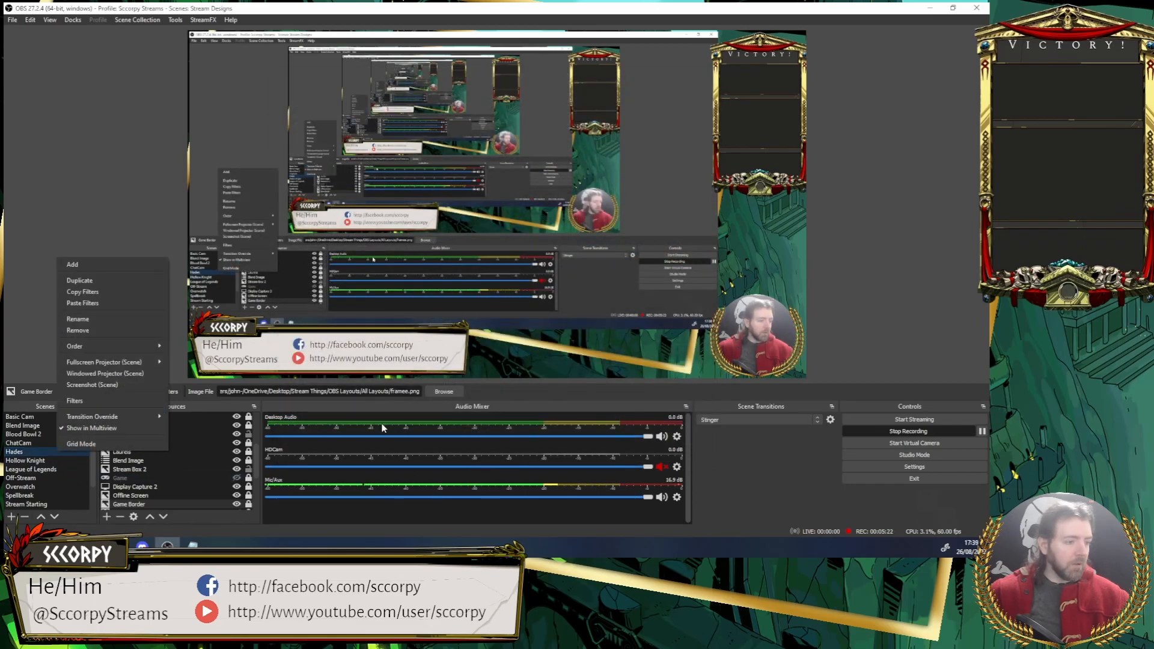
{"action": "left_click", "coordinate": [884, 315]}
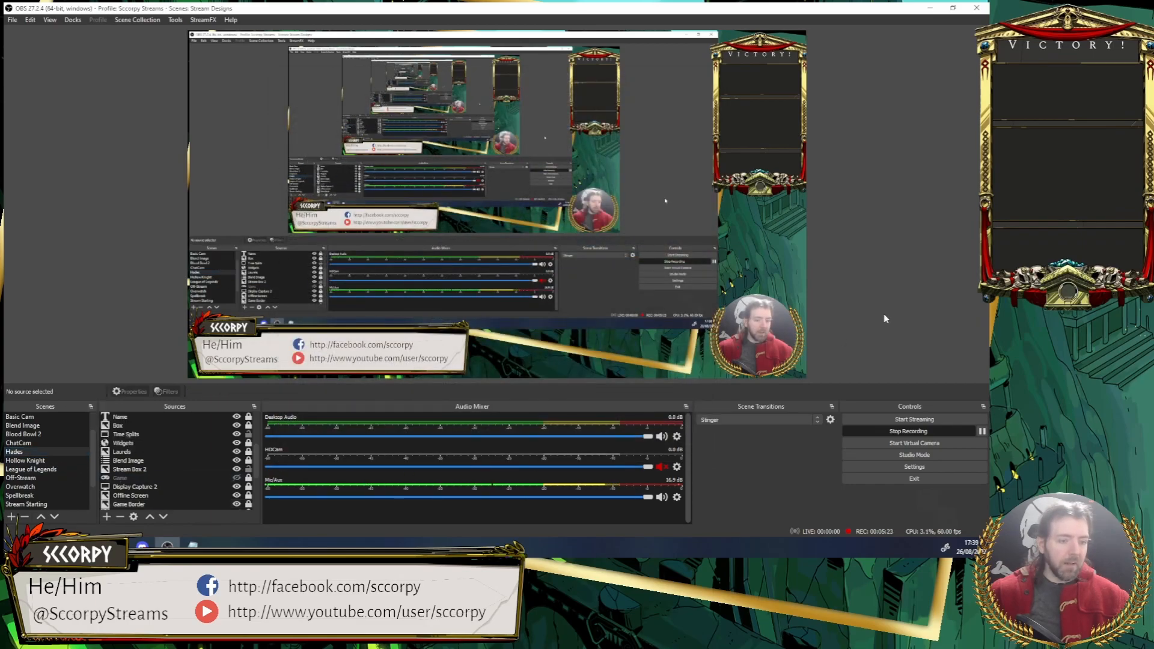
{"action": "right_click", "coordinate": [159, 508]}
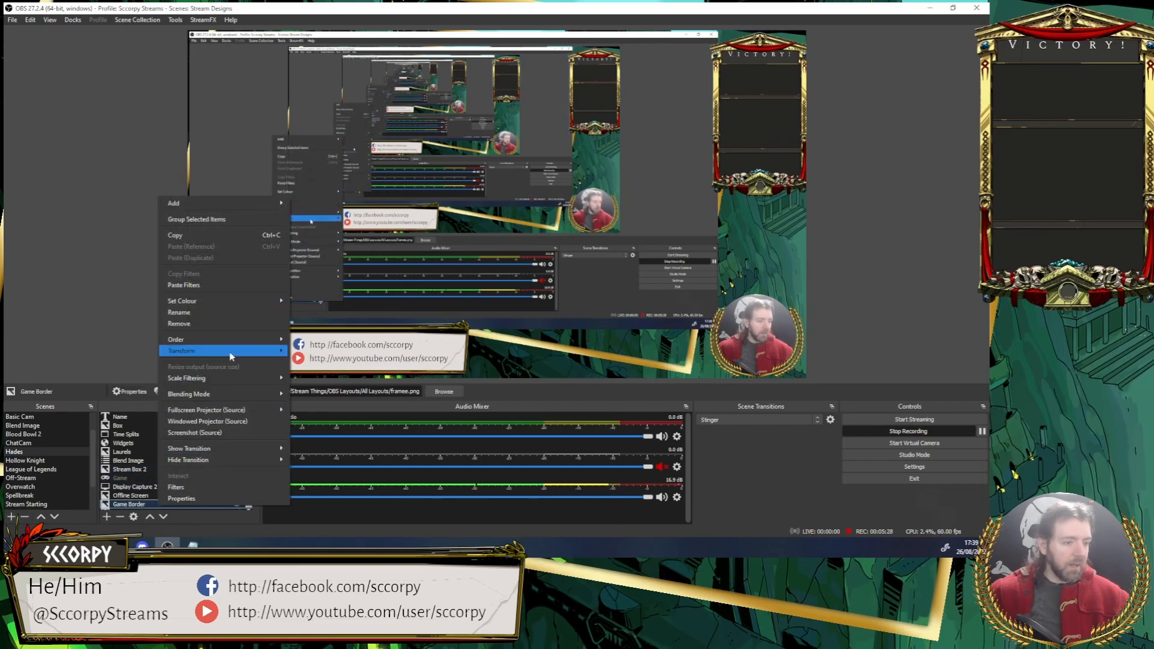
{"action": "mouse_move", "coordinate": [231, 356]}
{"action": "left_click", "coordinate": [325, 351]}
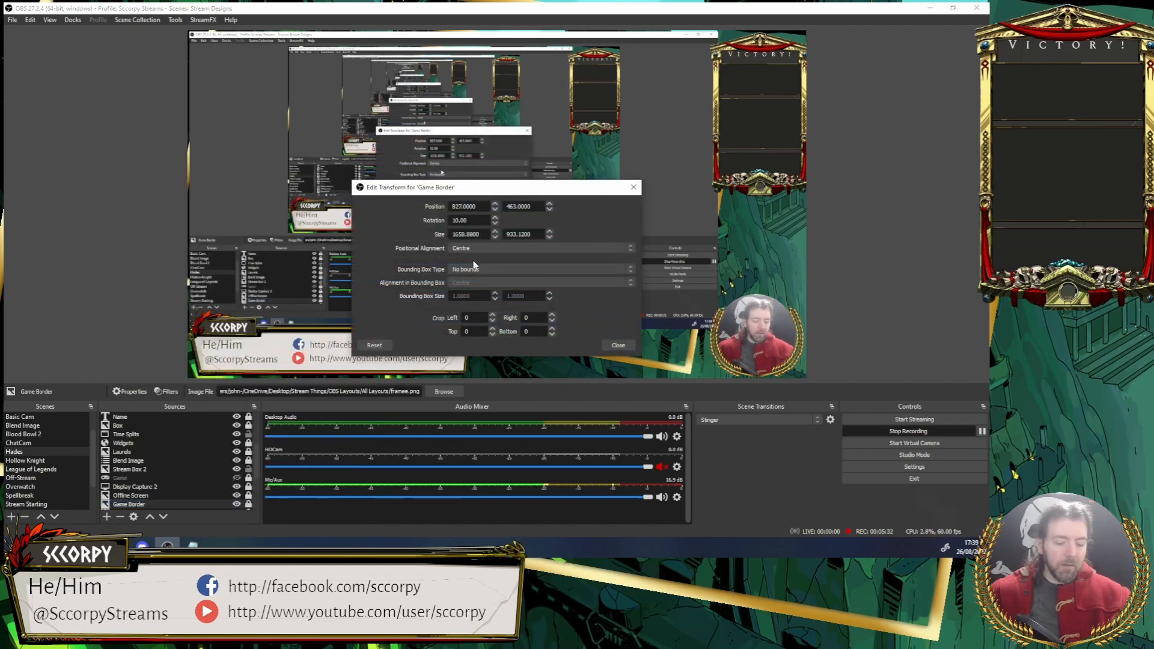
{"action": "type", "text": "-"}
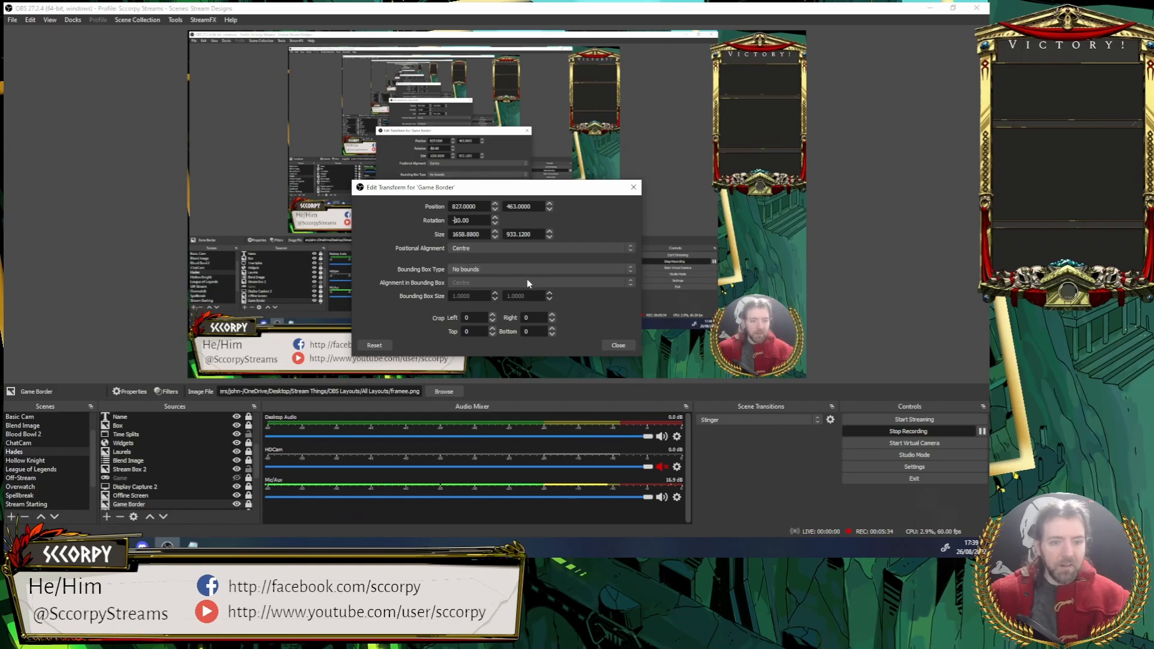
Step: Finish the Game Border transform edit and capture its current transform in the Hades scene's Boat Rock 4 (Dip Left) filter
{"action": "left_click", "coordinate": [618, 345]}
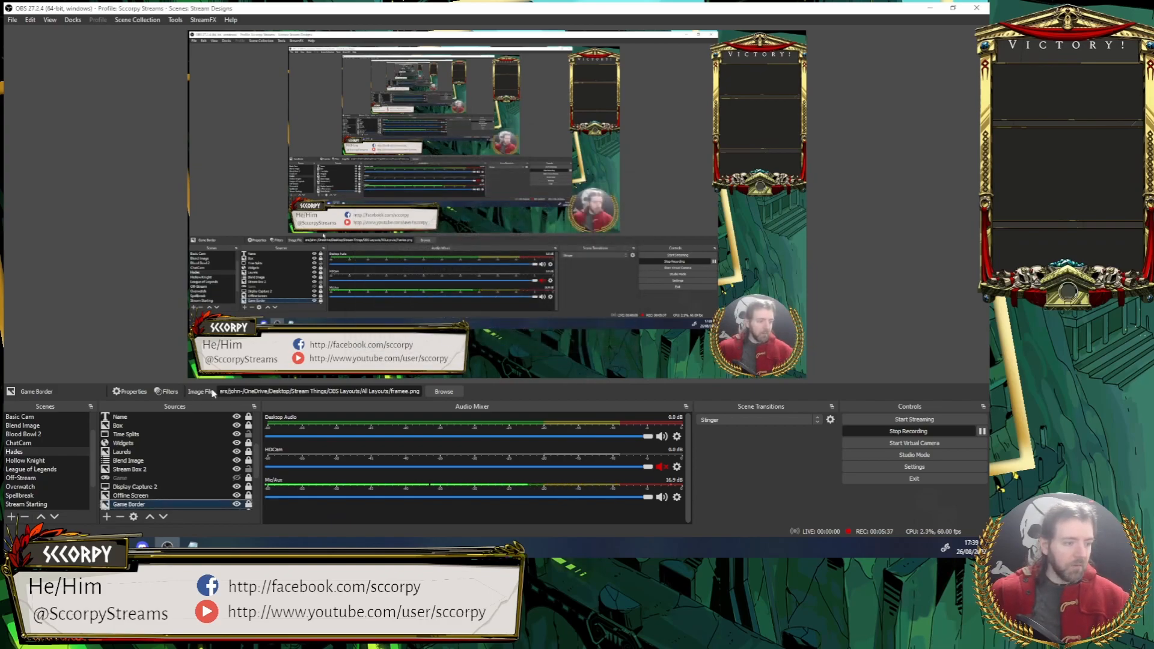
{"action": "right_click", "coordinate": [60, 451]}
{"action": "left_click", "coordinate": [104, 404]}
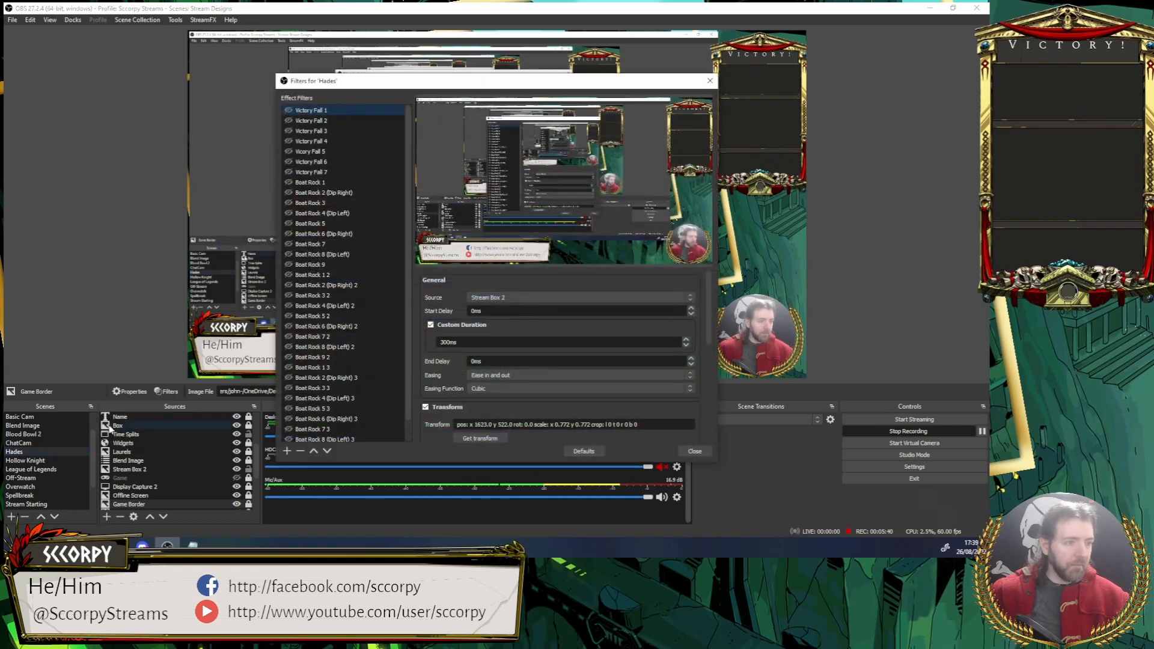
{"action": "left_click", "coordinate": [348, 213]}
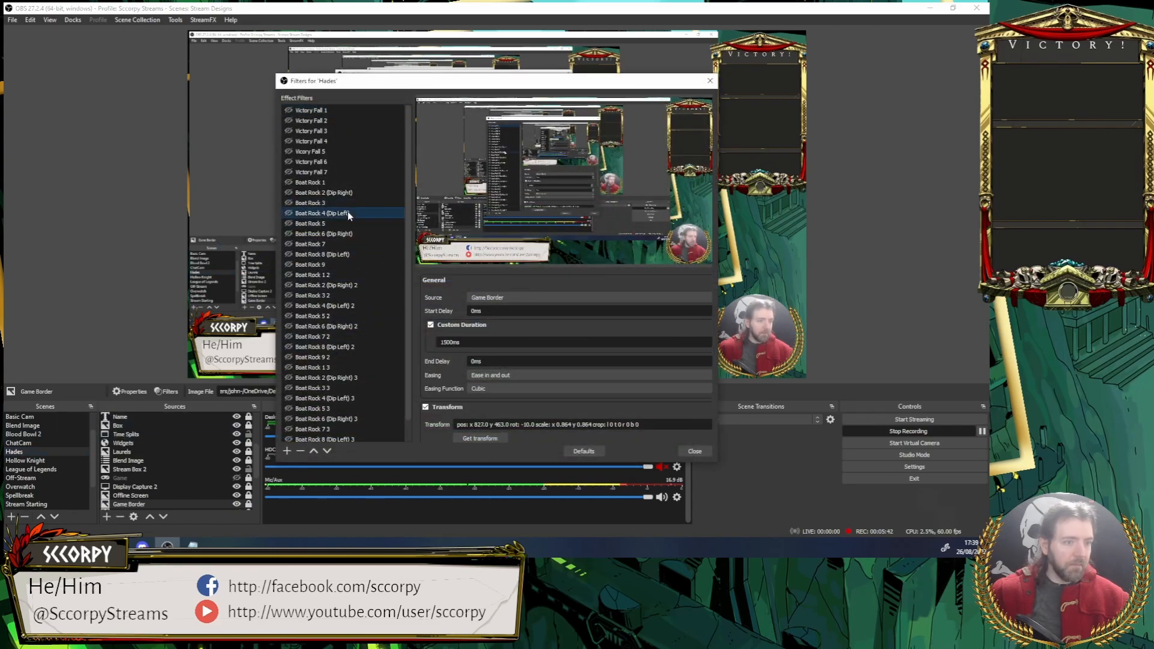
{"action": "left_click", "coordinate": [481, 439]}
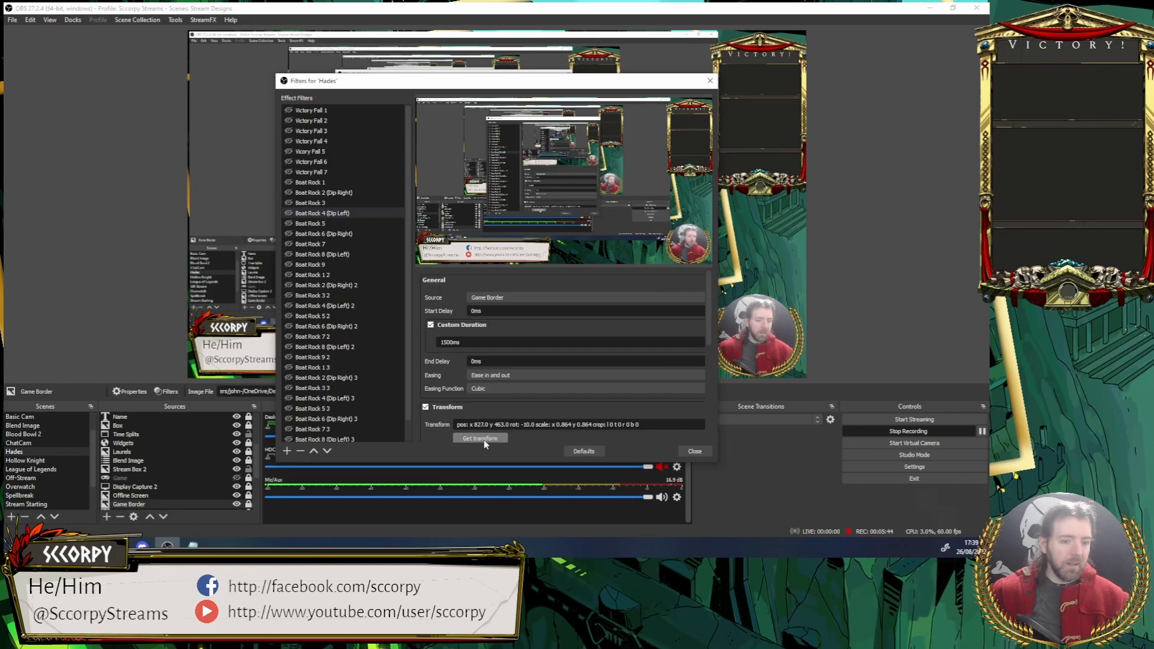
Step: Copy the level transform string (rot: 0.0) from the Boat Rock 1 filter into the Boat Rock 3 filter
{"action": "left_click", "coordinate": [351, 183]}
{"action": "left_click", "coordinate": [365, 192]}
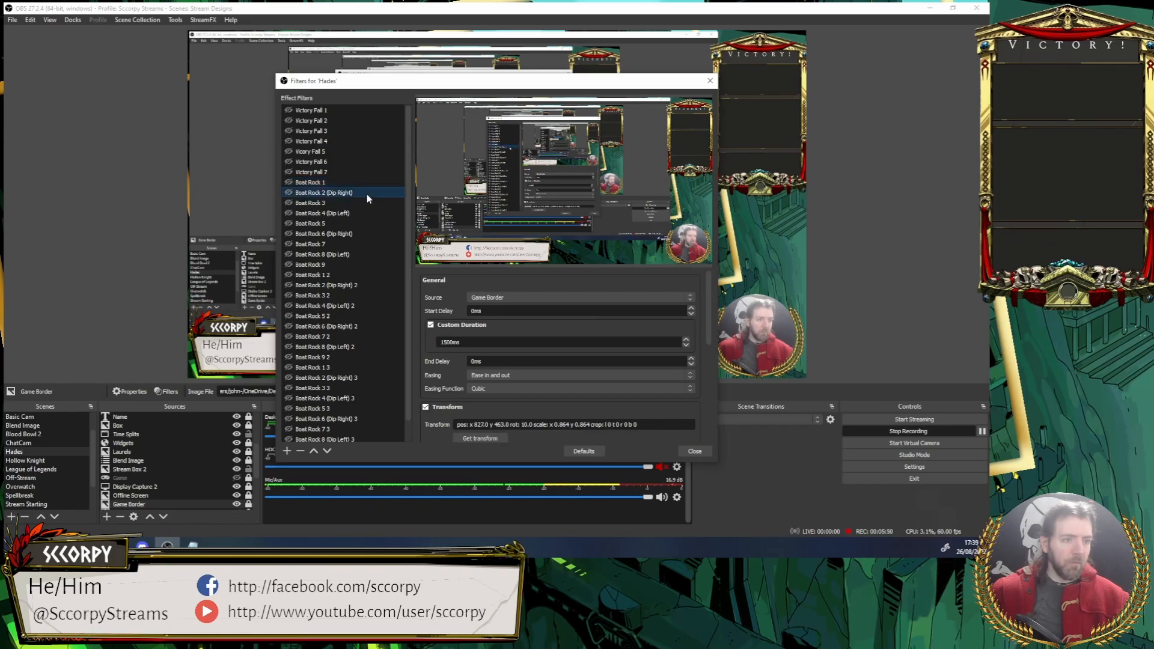
{"action": "left_click", "coordinate": [359, 213]}
{"action": "left_click", "coordinate": [363, 181]}
{"action": "left_click_drag", "start_coordinate": [647, 423], "coordinate": [471, 407]}
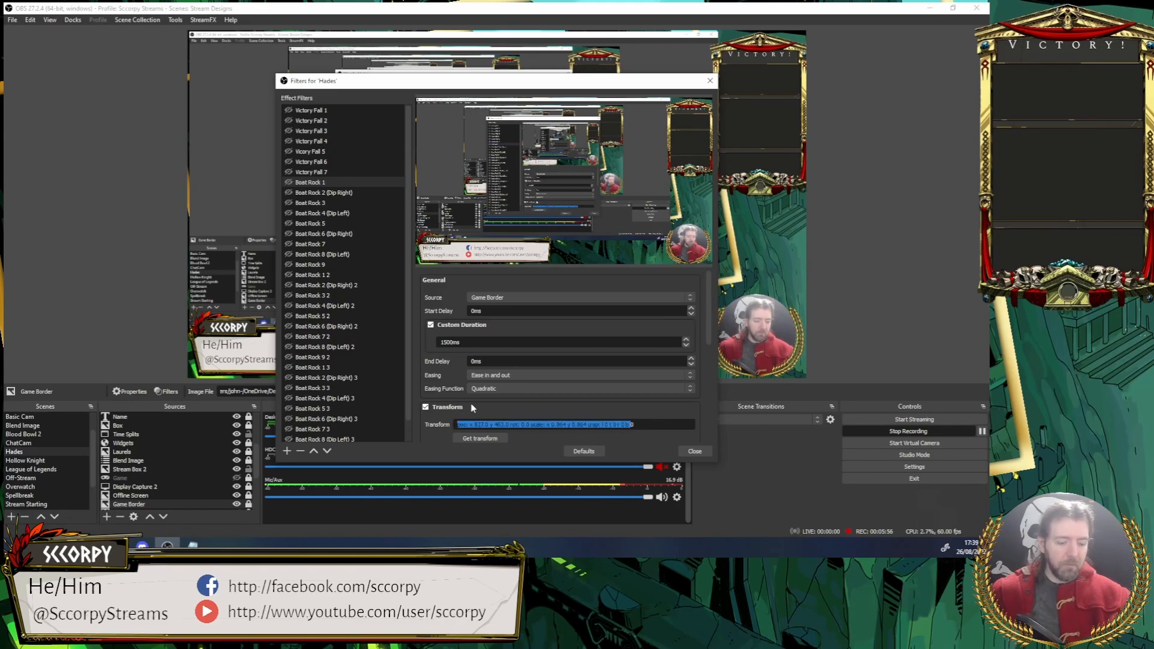
{"action": "left_click", "coordinate": [320, 205]}
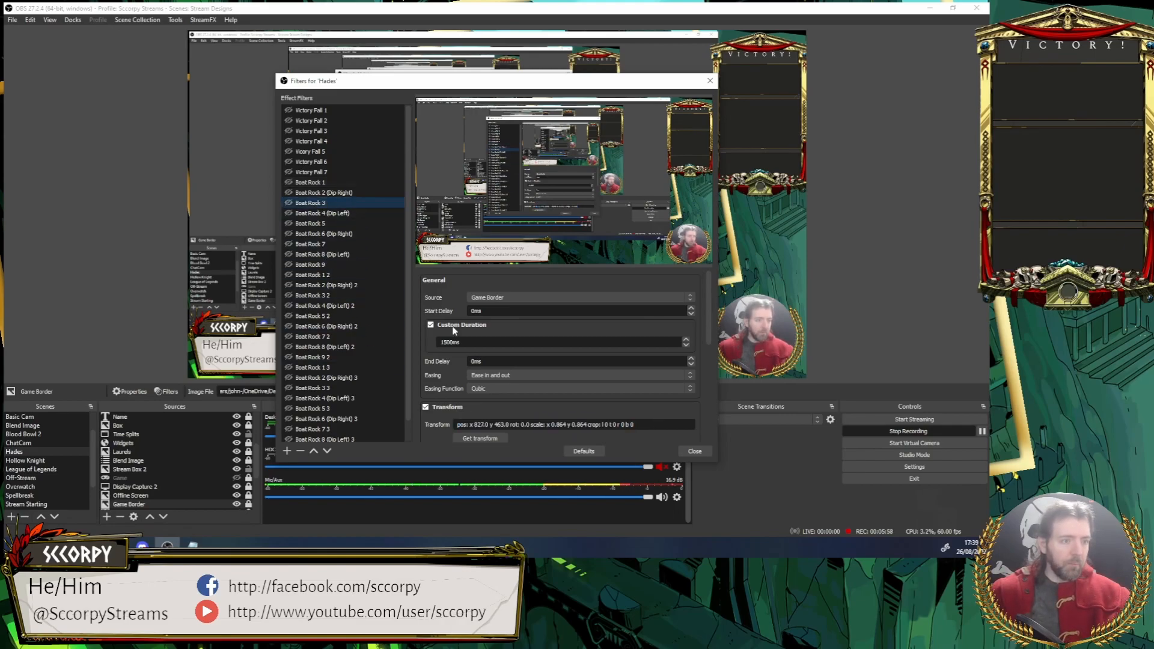
{"action": "left_click_drag", "start_coordinate": [644, 425], "coordinate": [434, 424]}
{"action": "type", "text": "pos: x 827.0 y 463.0 rot: 0.0 scale: x 0.864 y 0.864 crop: l 0 t 0 r 0 b 0"}
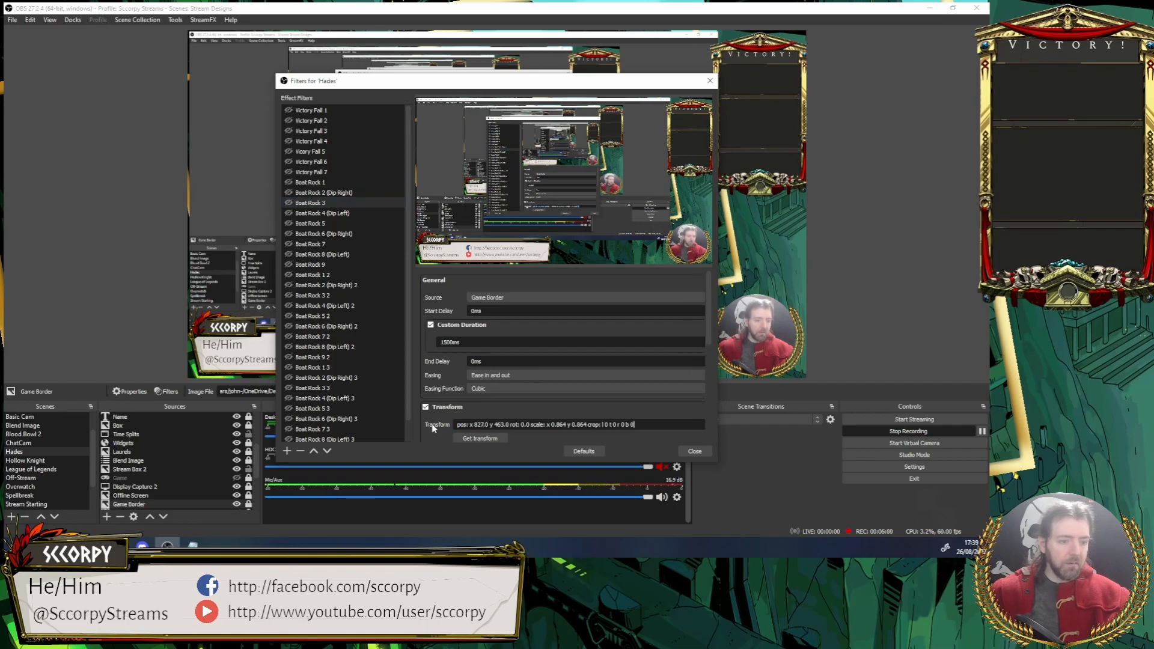
Step: Paste the same Boat Rock 1 transform string (rot: 0.0) into the Boat Rock 5, Boat Rock 7 and Boat Rock 9 filters
{"action": "left_click", "coordinate": [346, 226]}
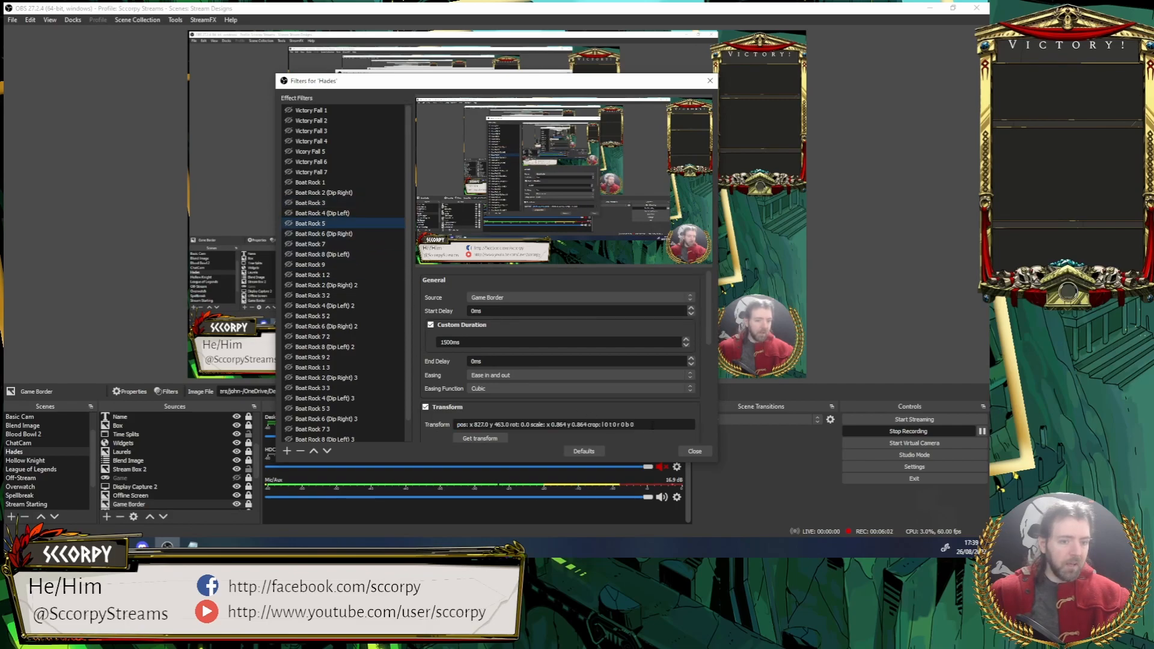
{"action": "left_click_drag", "start_coordinate": [635, 425], "coordinate": [448, 424]}
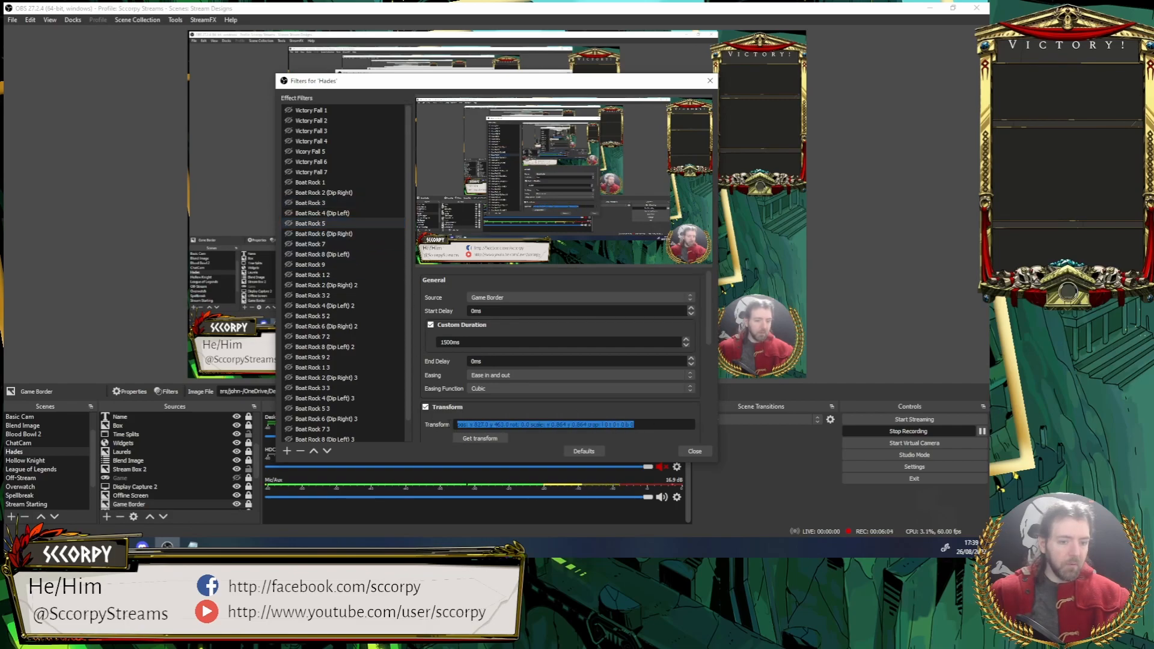
{"action": "type", "text": "pos: x 827.0 y 463.0 rot: 0.0 scale: x 0.864 y 0.864 crop: l 0 t 0 r 0 b 0"}
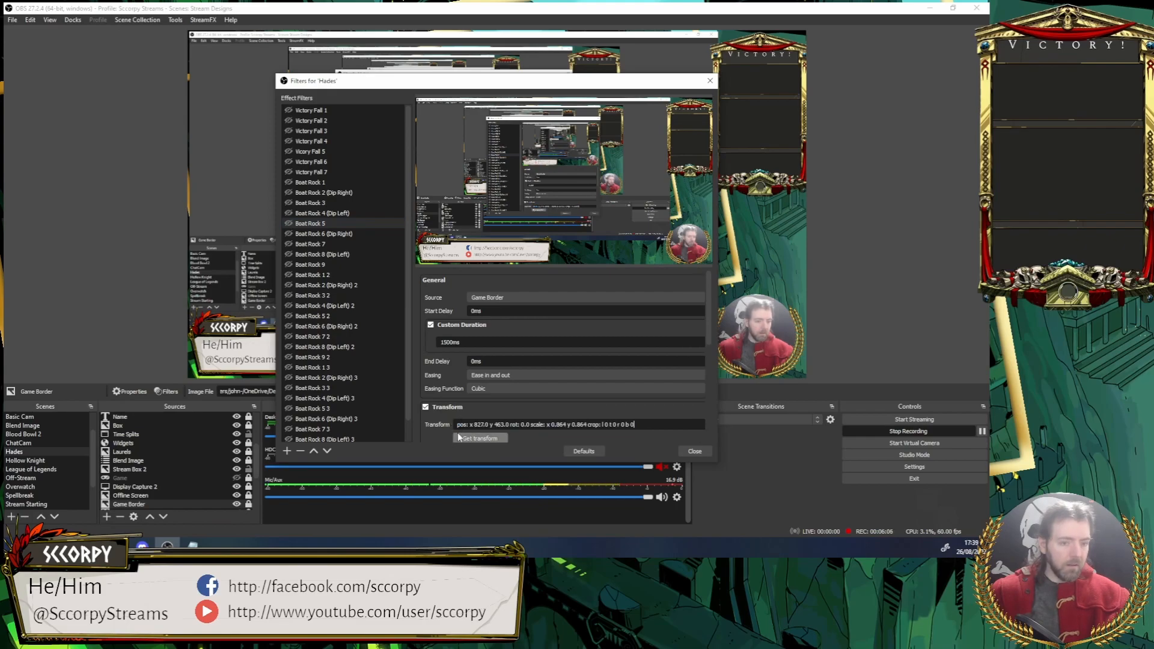
{"action": "left_click", "coordinate": [349, 244]}
{"action": "left_click_drag", "start_coordinate": [634, 425], "coordinate": [417, 409]}
{"action": "type", "text": "pos: x 827.0 y 463.0 rot: 0.0 scale: x 0.864 y 0.864 crop: l 0 t 0 r 0 b 0"}
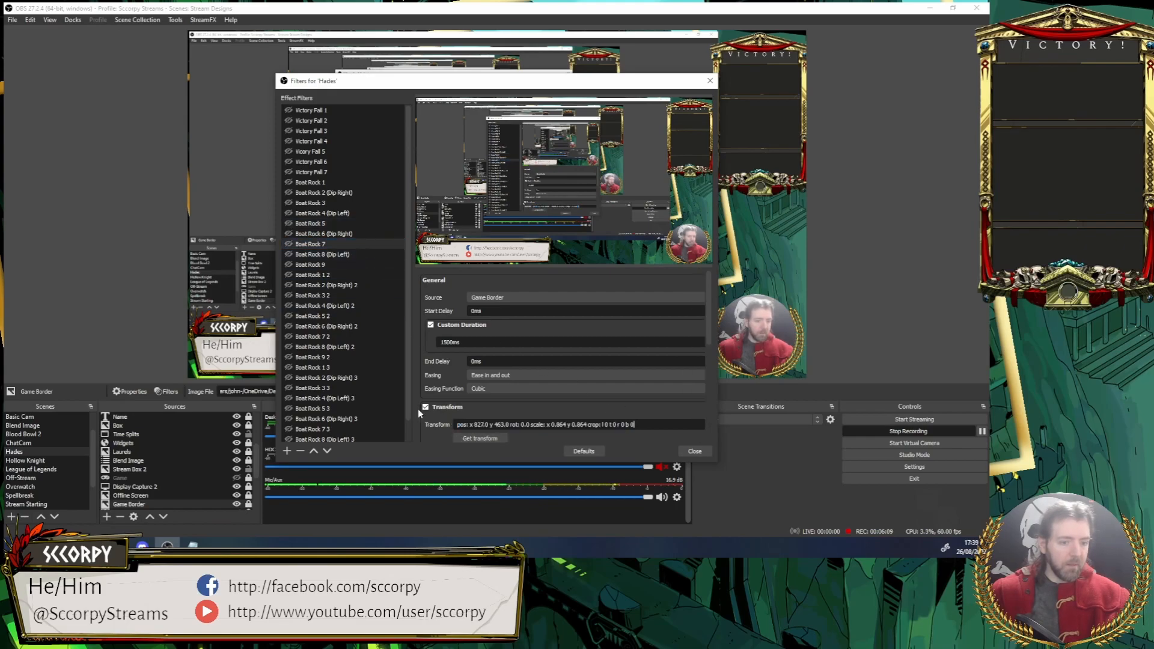
{"action": "left_click", "coordinate": [338, 265]}
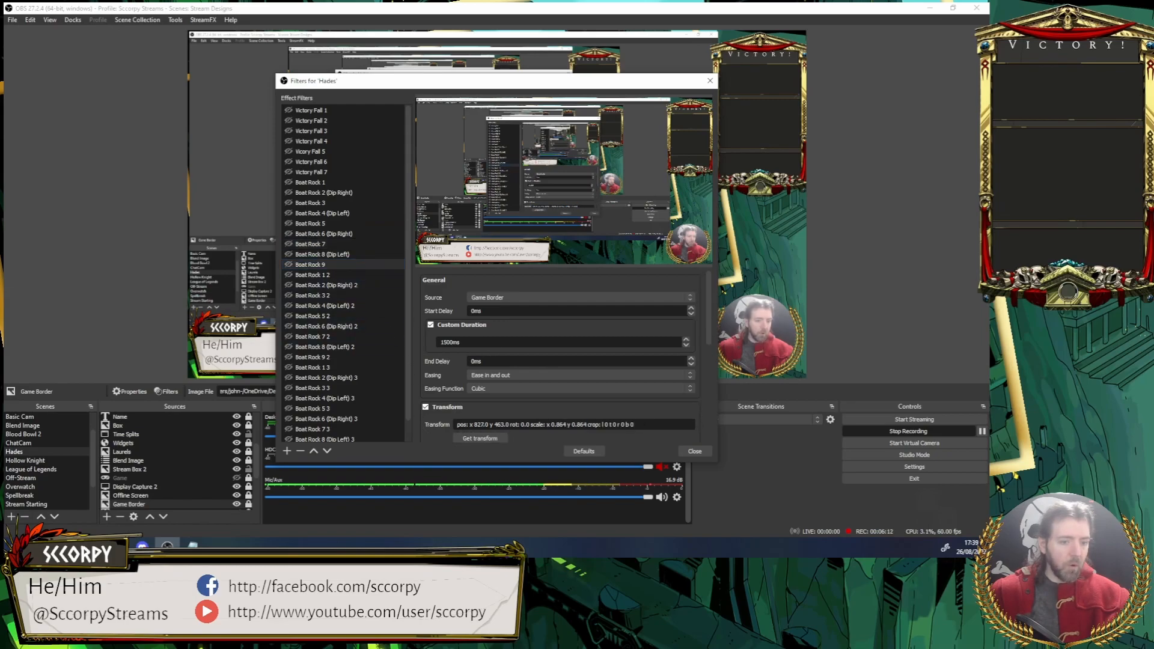
{"action": "left_click_drag", "start_coordinate": [635, 424], "coordinate": [449, 426]}
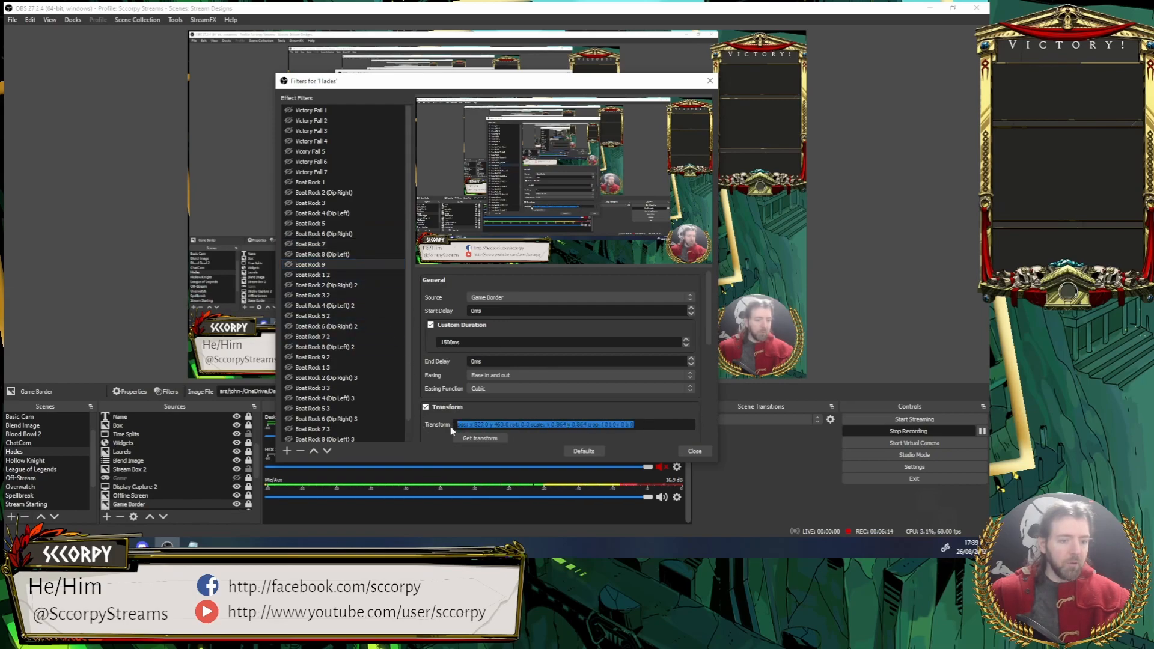
{"action": "type", "text": "pos: x 827.0 y 463.0 rot: 0.0 scale: x 0.864 y 0.864 crop: l 0 t 0 r 0 b 0"}
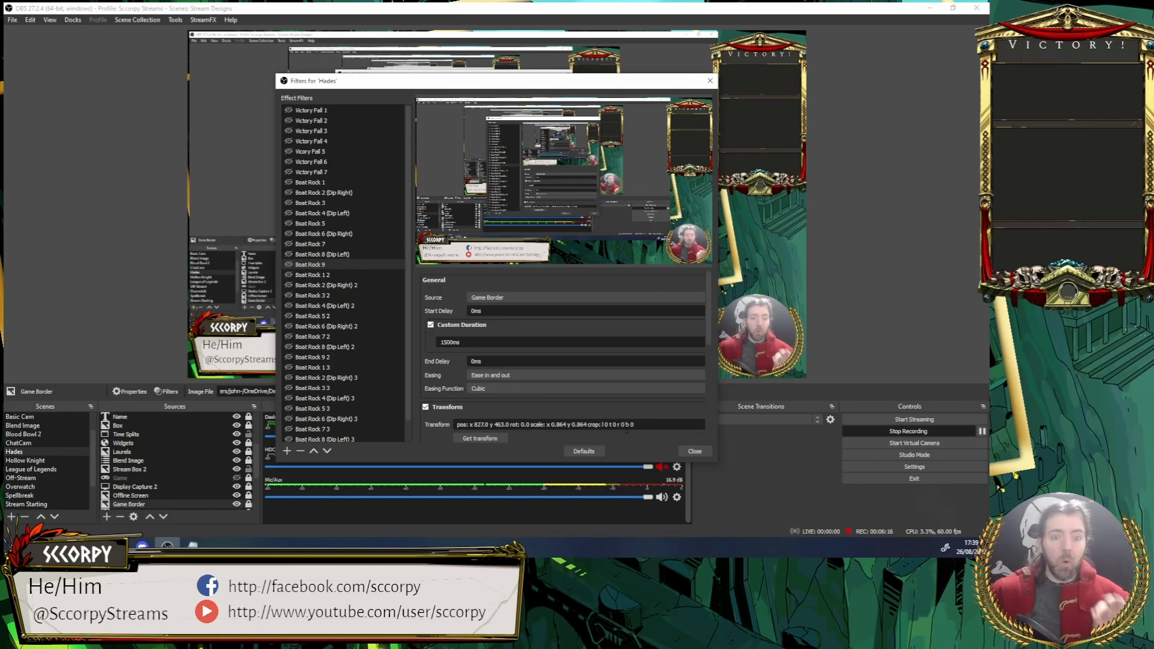
Step: Copy the transform string (rot: 10.0) from Boat Rock 2 (Dip Right) into the Boat Rock 6 (Dip Right) filter
{"action": "left_click", "coordinate": [362, 193]}
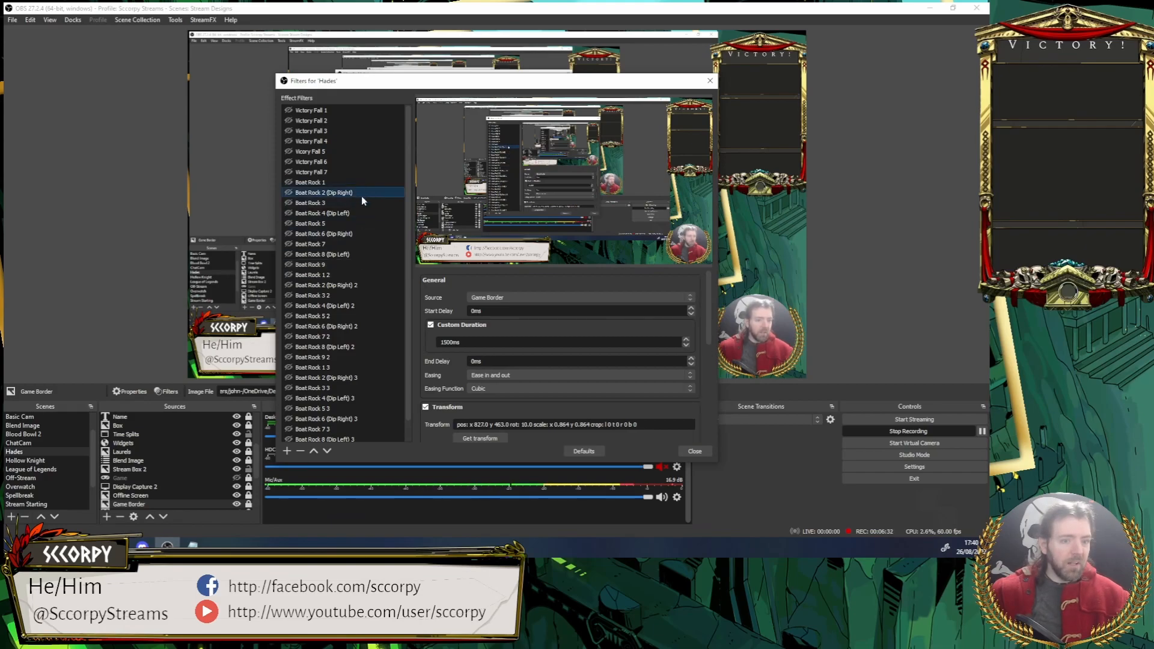
{"action": "left_click_drag", "start_coordinate": [641, 424], "coordinate": [456, 424]}
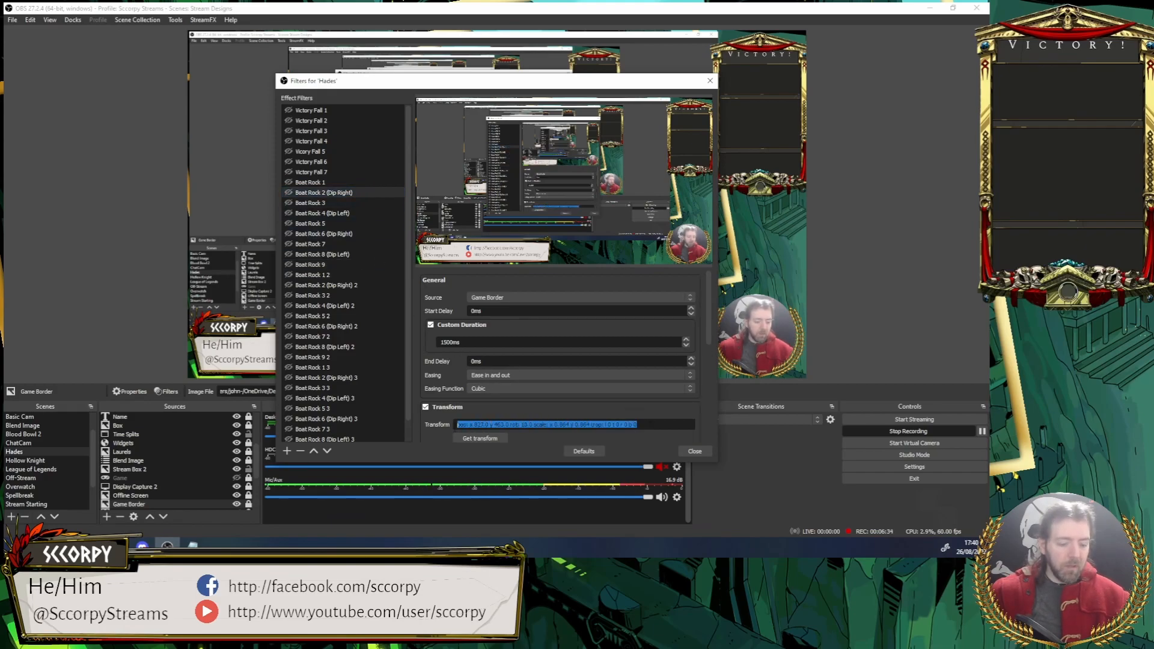
{"action": "left_click", "coordinate": [347, 235]}
{"action": "left_click_drag", "start_coordinate": [649, 424], "coordinate": [468, 424]}
{"action": "left_click", "coordinate": [432, 412]}
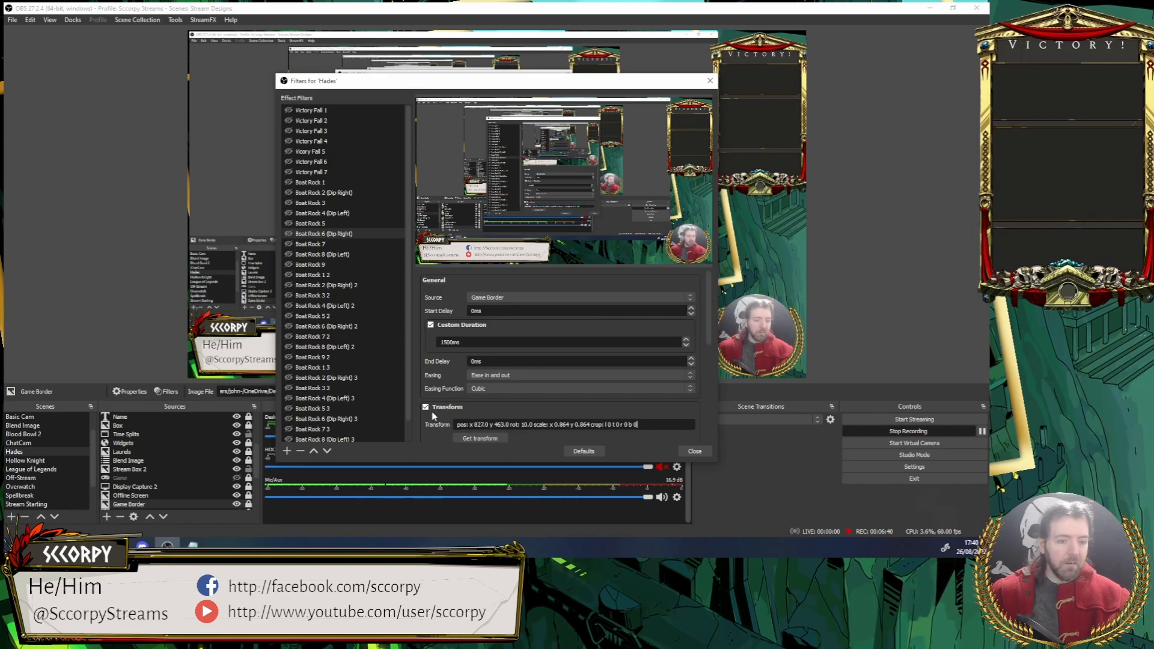
Step: Copy the transform string (rot: -10.0) from Boat Rock 4 (Dip Left) into the Boat Rock 8 (Dip Left) filter
{"action": "left_click", "coordinate": [344, 215]}
{"action": "left_click_drag", "start_coordinate": [651, 424], "coordinate": [458, 424]}
{"action": "key", "text": "ctrl+c"}
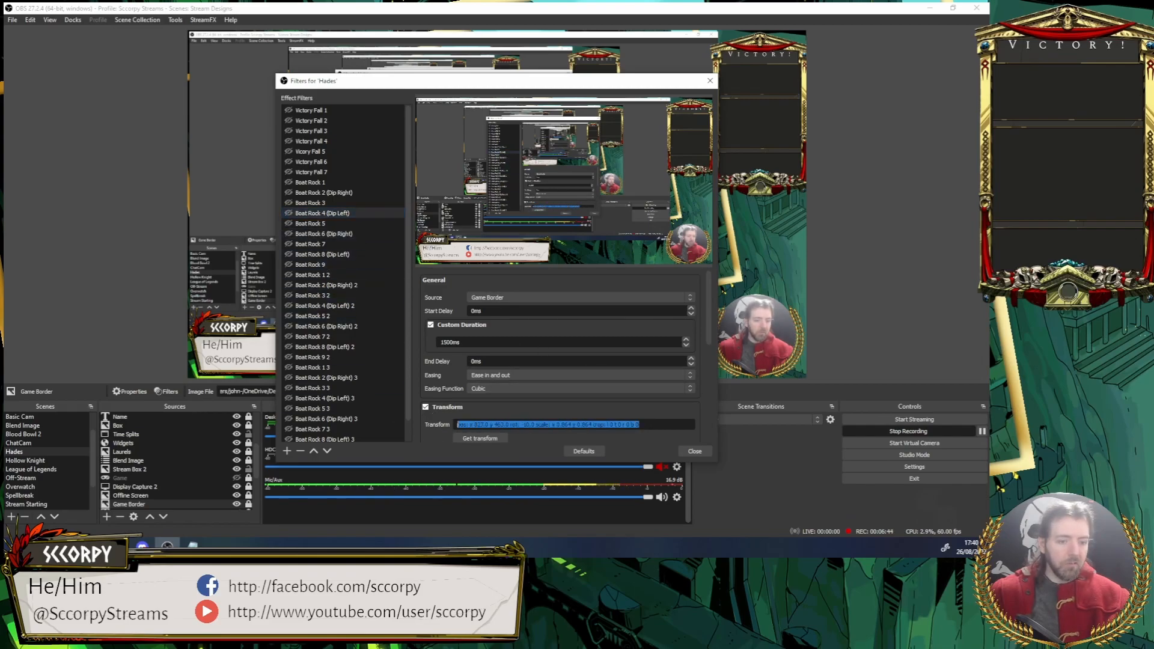
{"action": "left_click", "coordinate": [333, 256]}
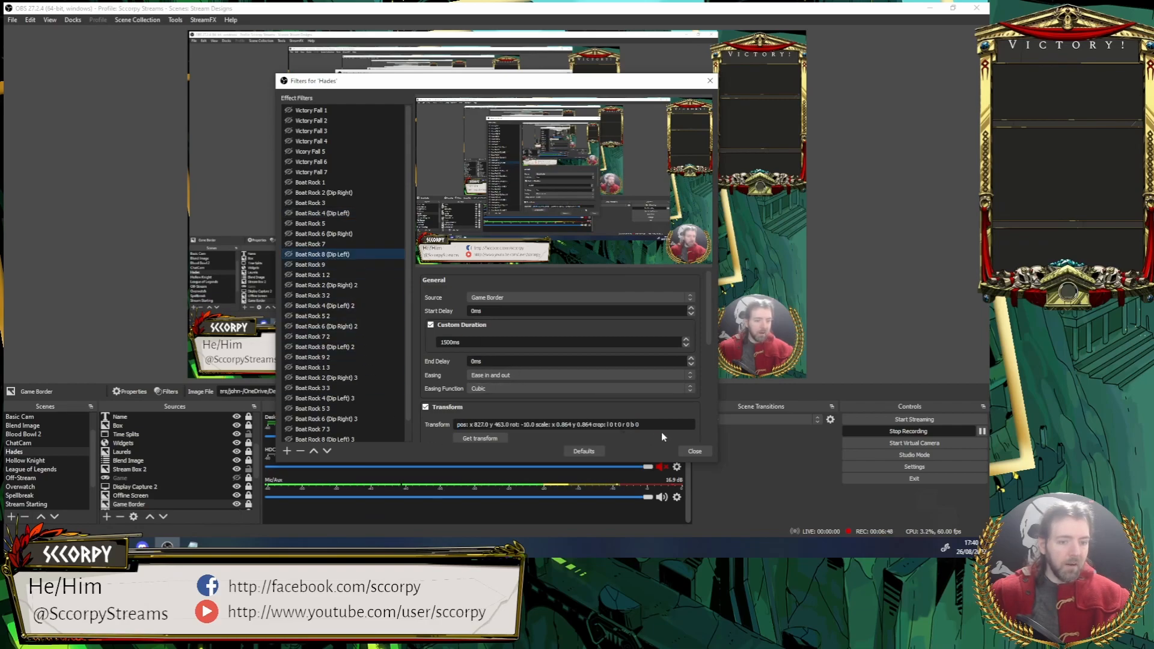
{"action": "key", "text": "ctrl+a"}
{"action": "key", "text": "ctrl+v"}
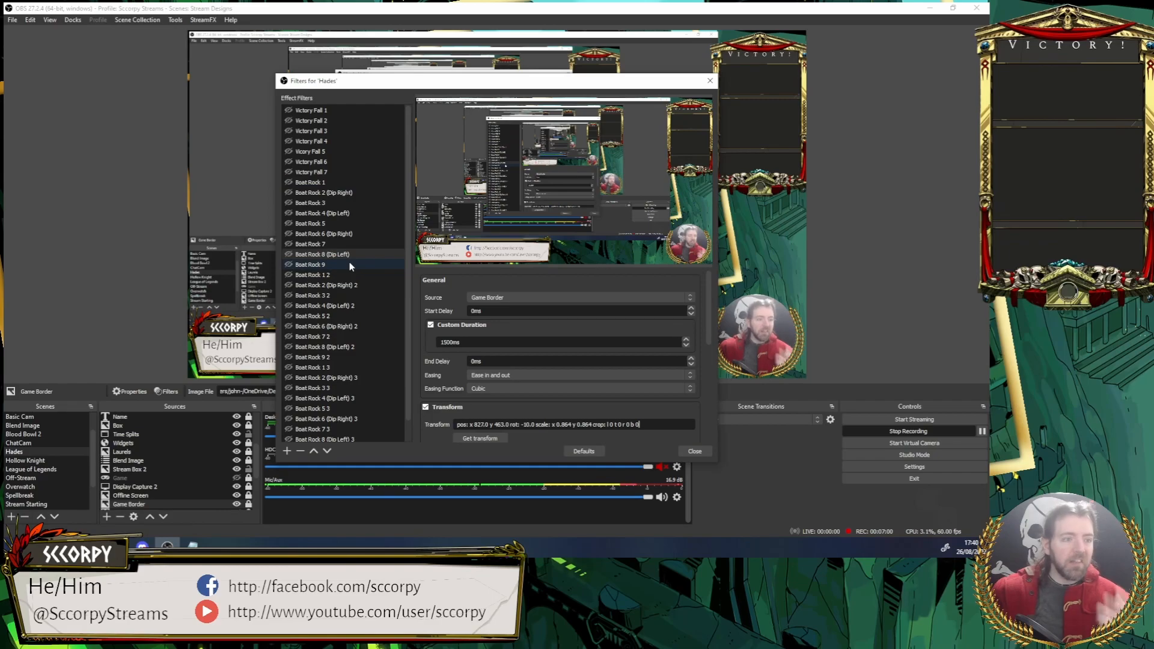
Step: Select Game Border as the source of the Boat Rock 1 filter
{"action": "left_click", "coordinate": [344, 183]}
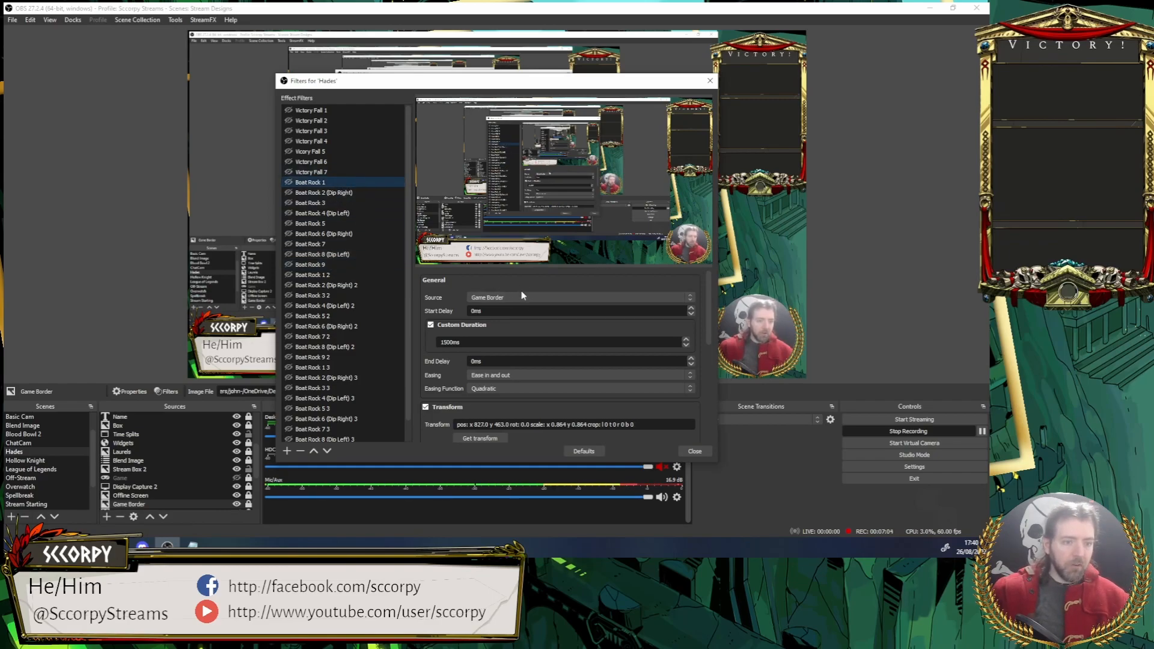
{"action": "left_click", "coordinate": [548, 298]}
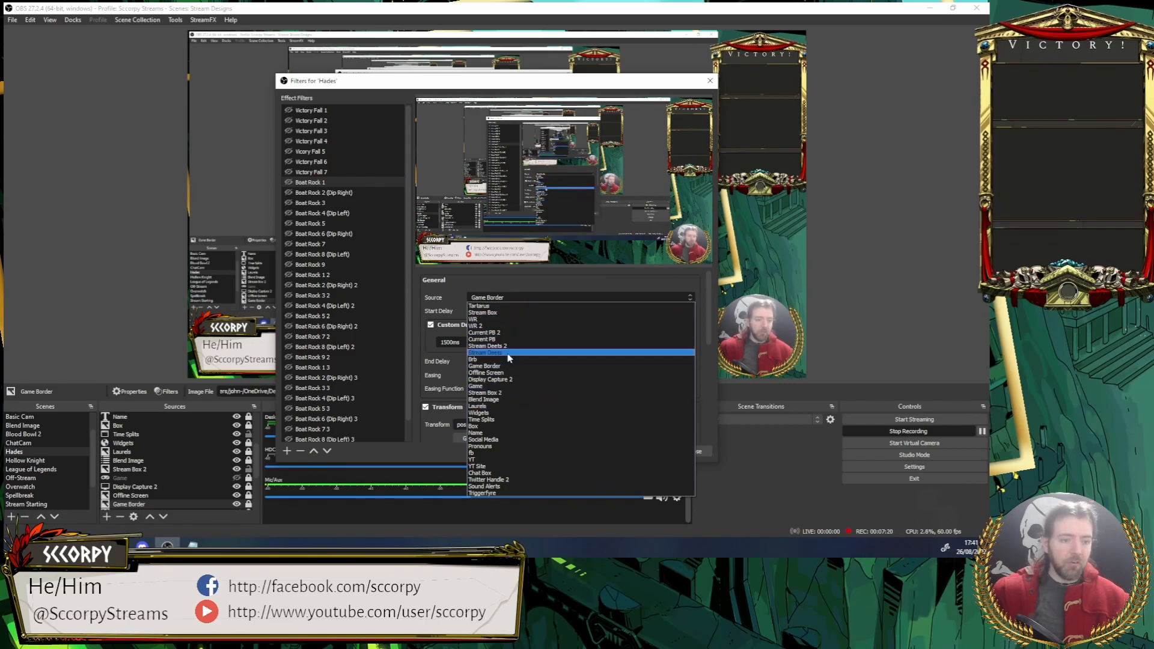
{"action": "left_click", "coordinate": [510, 366]}
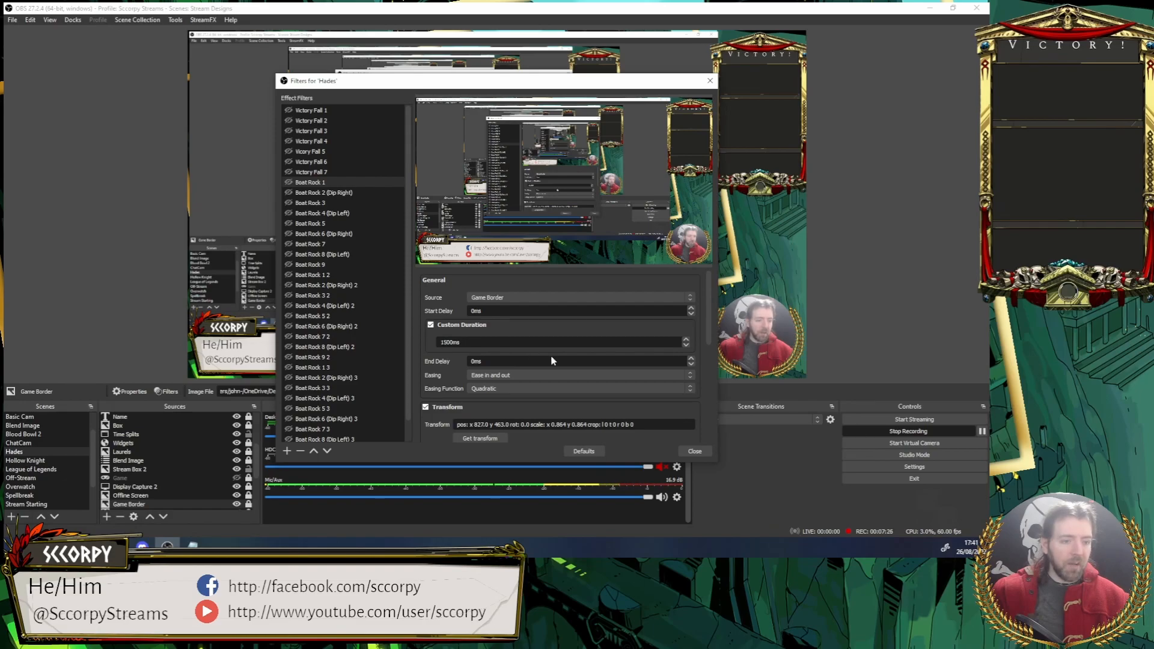
Step: Choose Boat Rock 2 (Dip Right) as the Next Move of the Boat Rock 1 filter and review its remaining settings
{"action": "scroll", "coordinate": [523, 360], "scroll_direction": "down", "scroll_amount": 4}
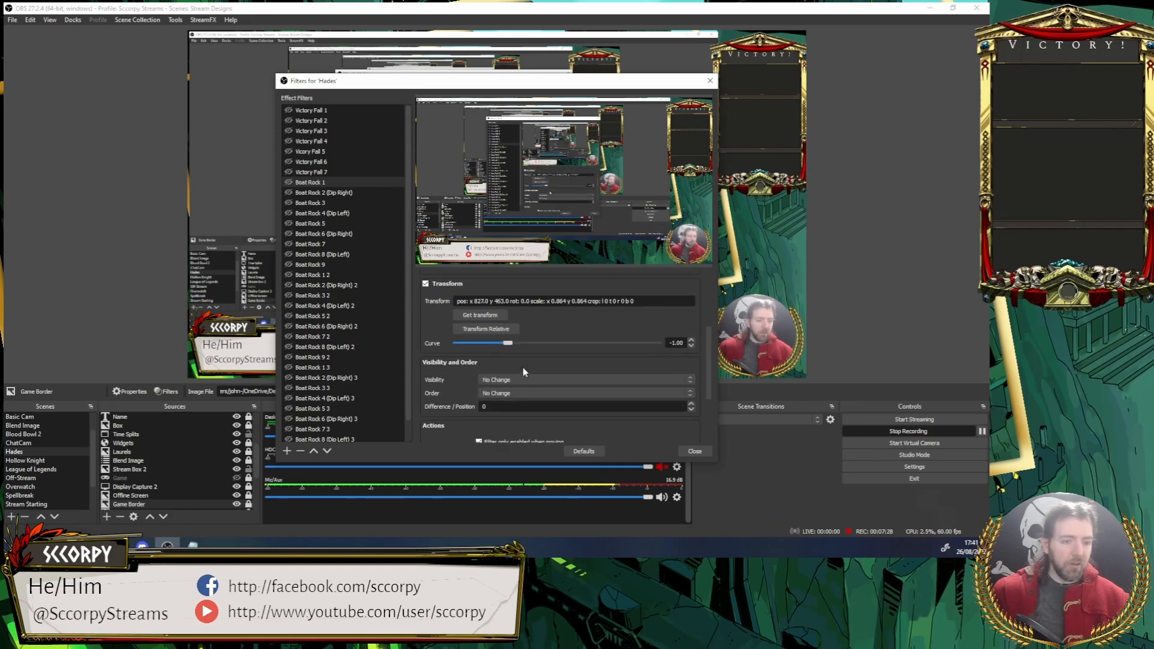
{"action": "scroll", "coordinate": [460, 394], "scroll_direction": "down", "scroll_amount": 3}
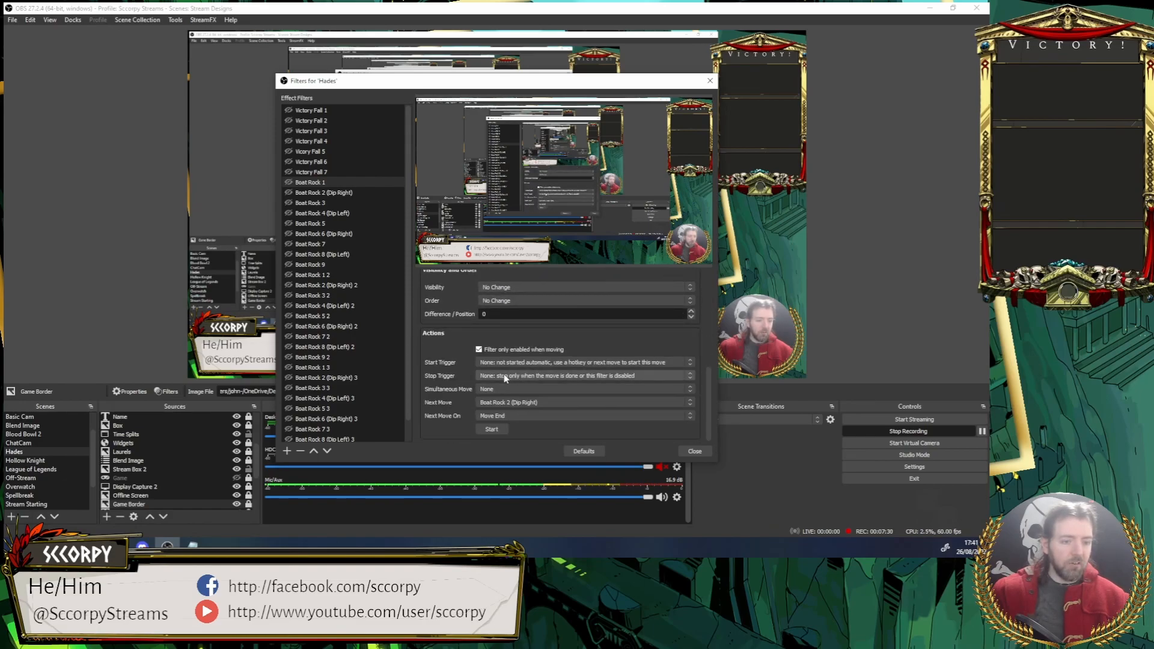
{"action": "left_click", "coordinate": [531, 403]}
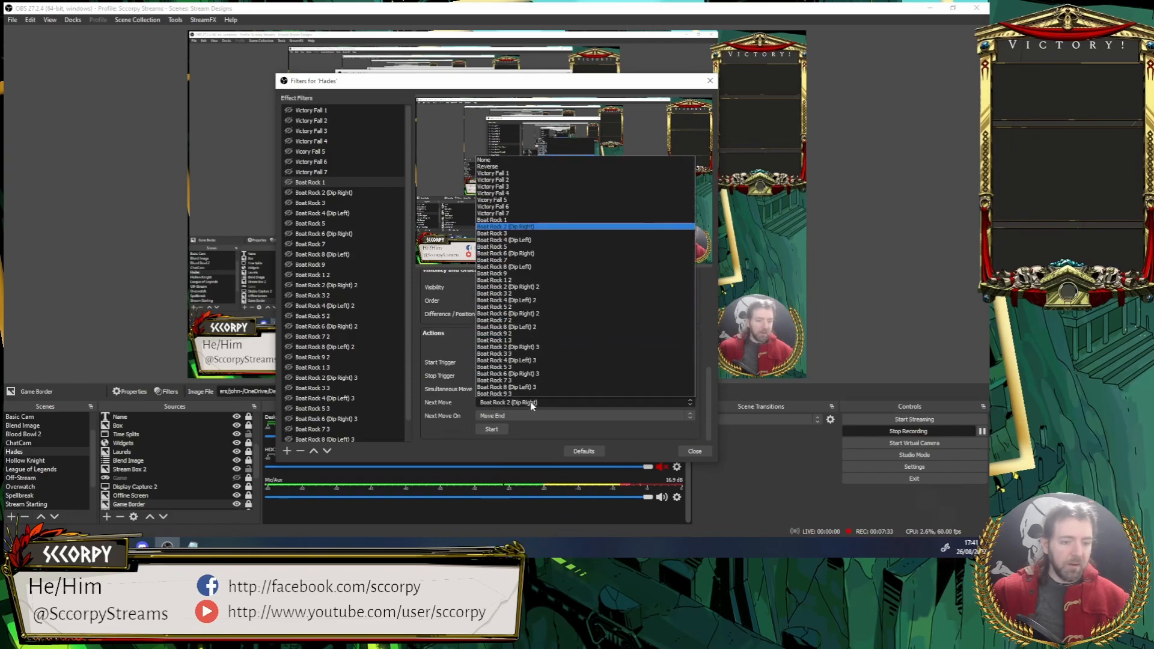
{"action": "left_click", "coordinate": [514, 229]}
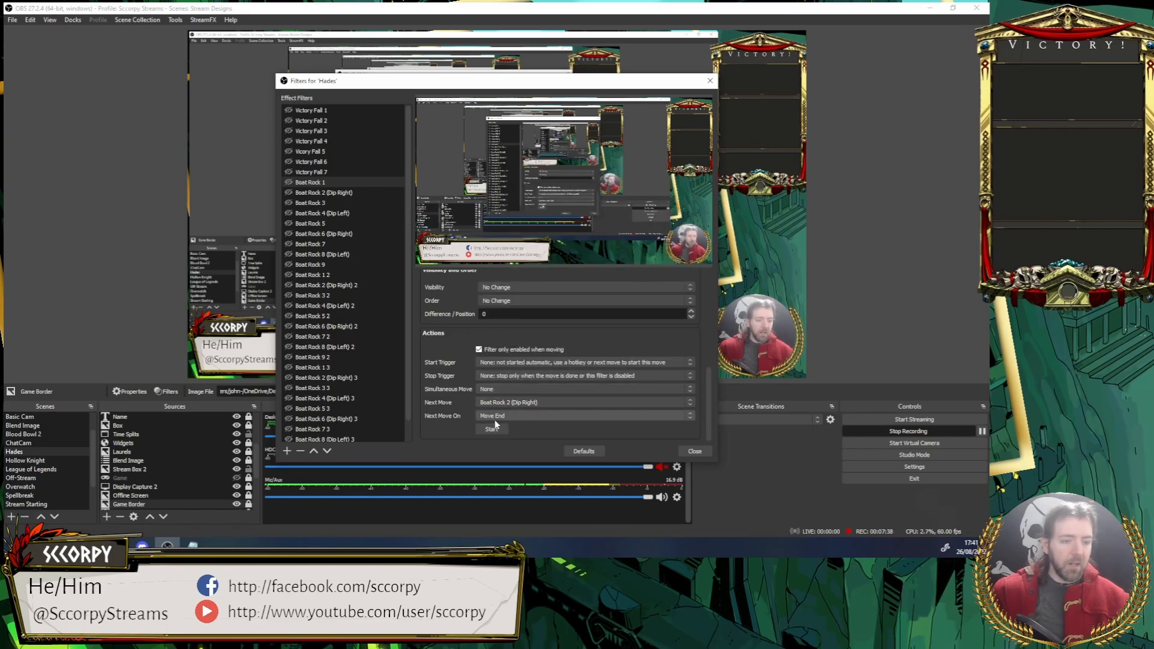
{"action": "scroll", "coordinate": [508, 415], "scroll_direction": "up", "scroll_amount": 5}
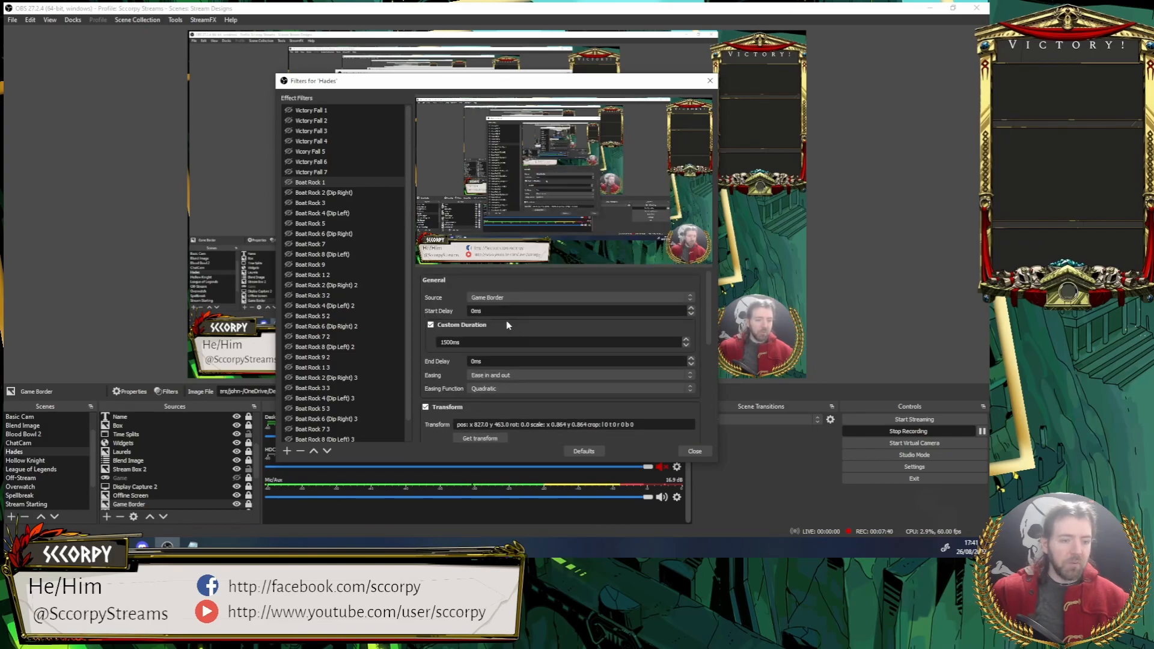
{"action": "scroll", "coordinate": [474, 351], "scroll_direction": "down", "scroll_amount": 5}
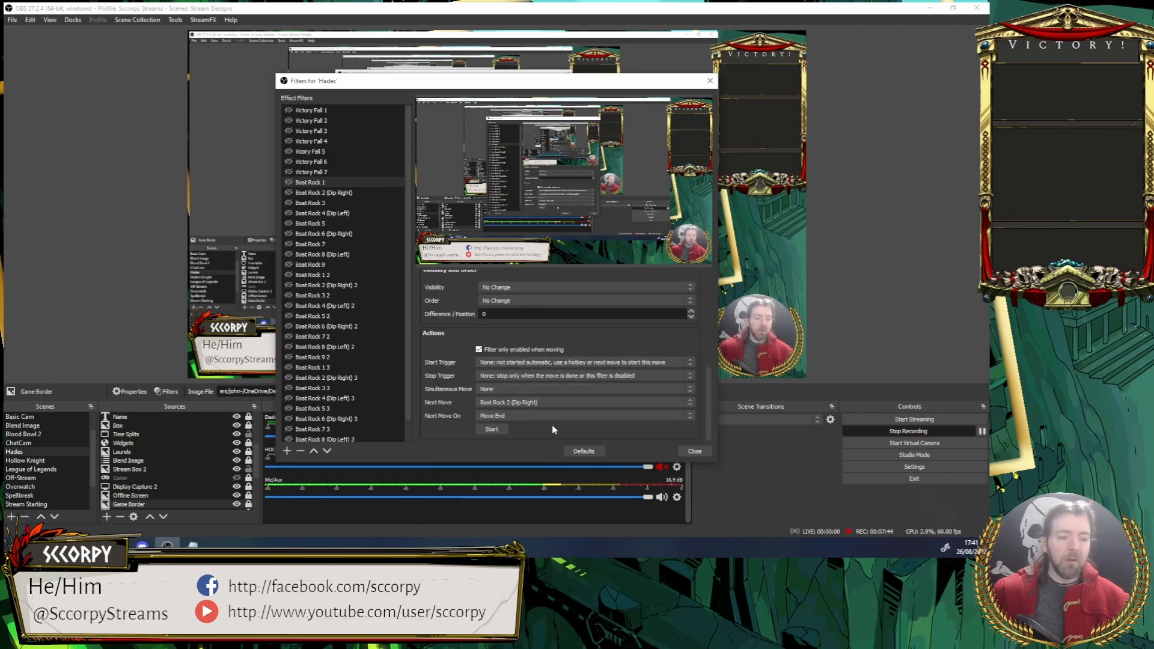
Step: Check the Next Move settings of the Boat Rock 2 (Dip Right), Boat Rock 3, Boat Rock 4 (Dip Left) and Boat Rock 5 filters
{"action": "left_click", "coordinate": [349, 192]}
{"action": "scroll", "coordinate": [566, 334], "scroll_direction": "down", "scroll_amount": 5}
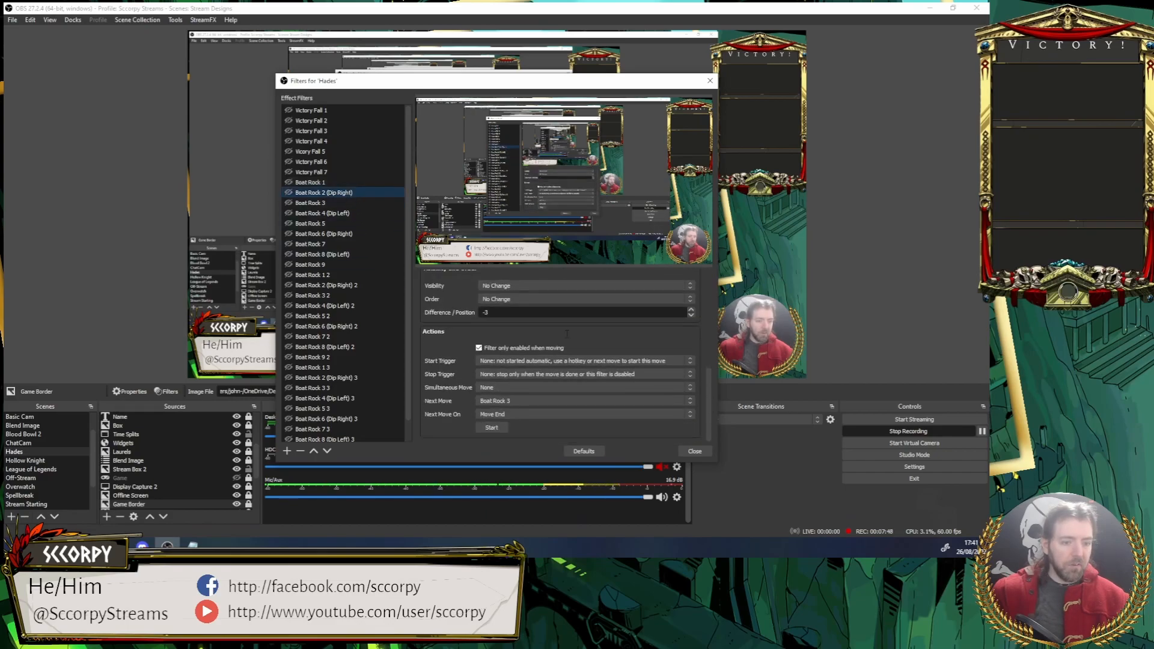
{"action": "left_click", "coordinate": [336, 203]}
{"action": "scroll", "coordinate": [558, 361], "scroll_direction": "down", "scroll_amount": 5}
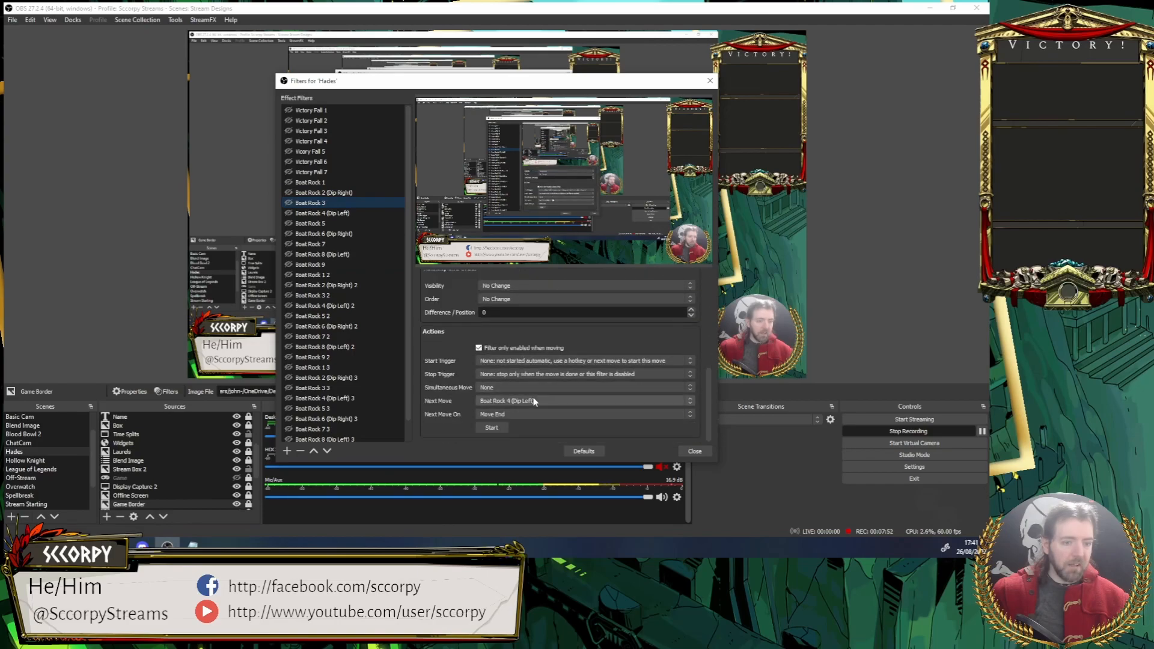
{"action": "left_click", "coordinate": [344, 213]}
{"action": "scroll", "coordinate": [530, 384], "scroll_direction": "down", "scroll_amount": 5}
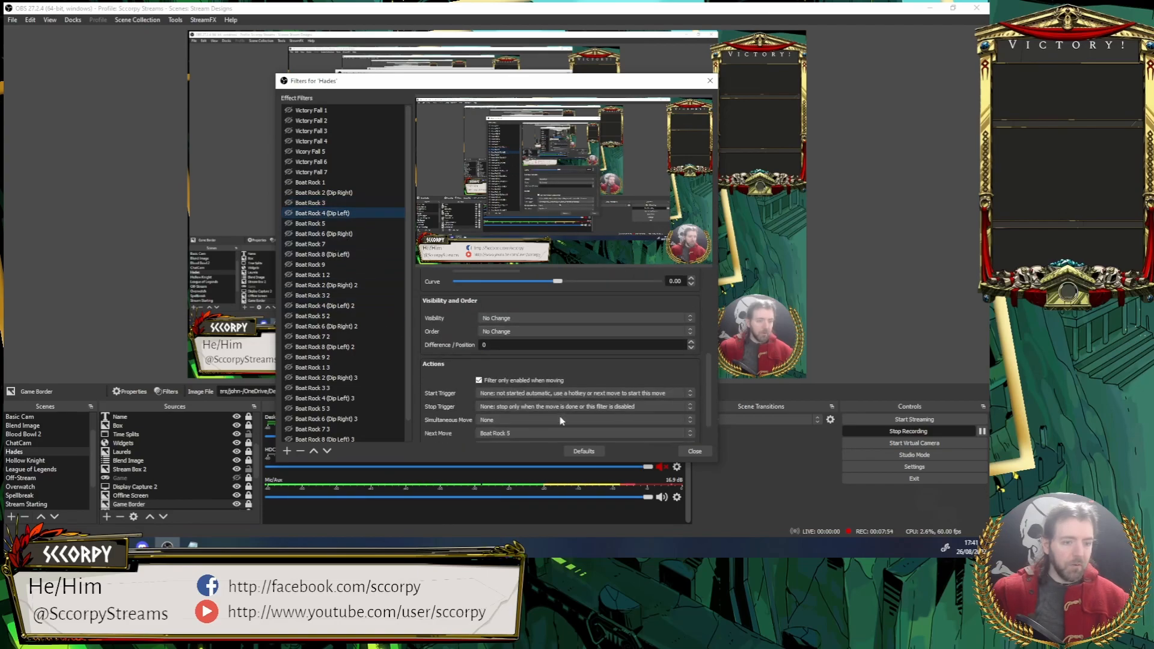
{"action": "scroll", "coordinate": [528, 381], "scroll_direction": "up", "scroll_amount": 4}
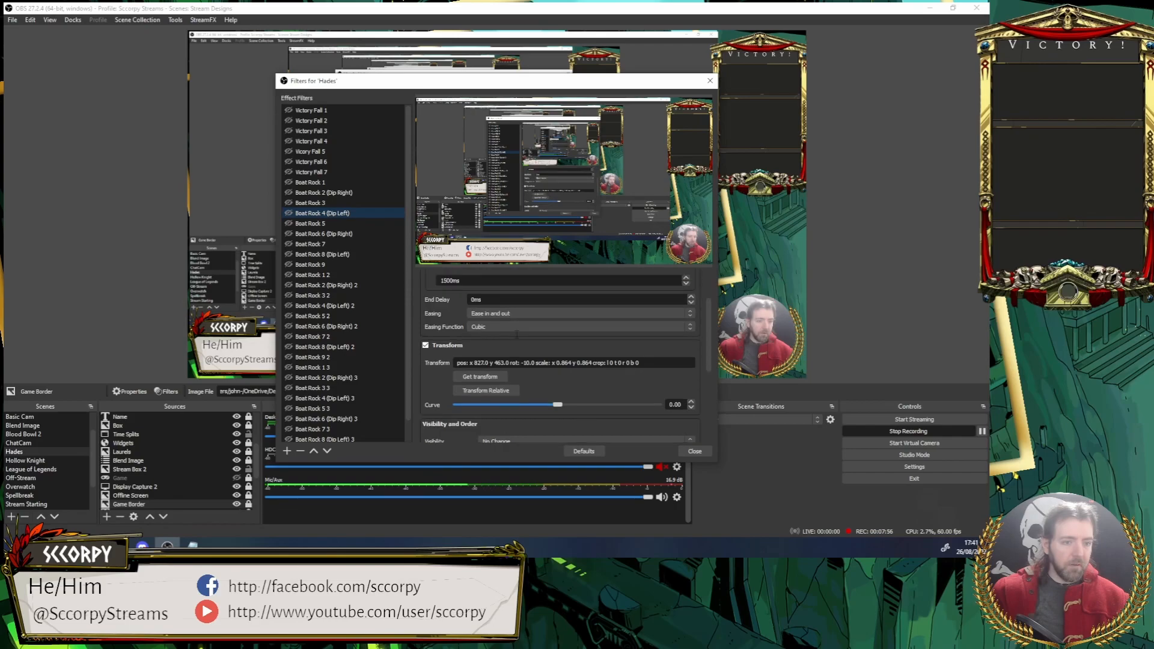
{"action": "left_click", "coordinate": [310, 223]}
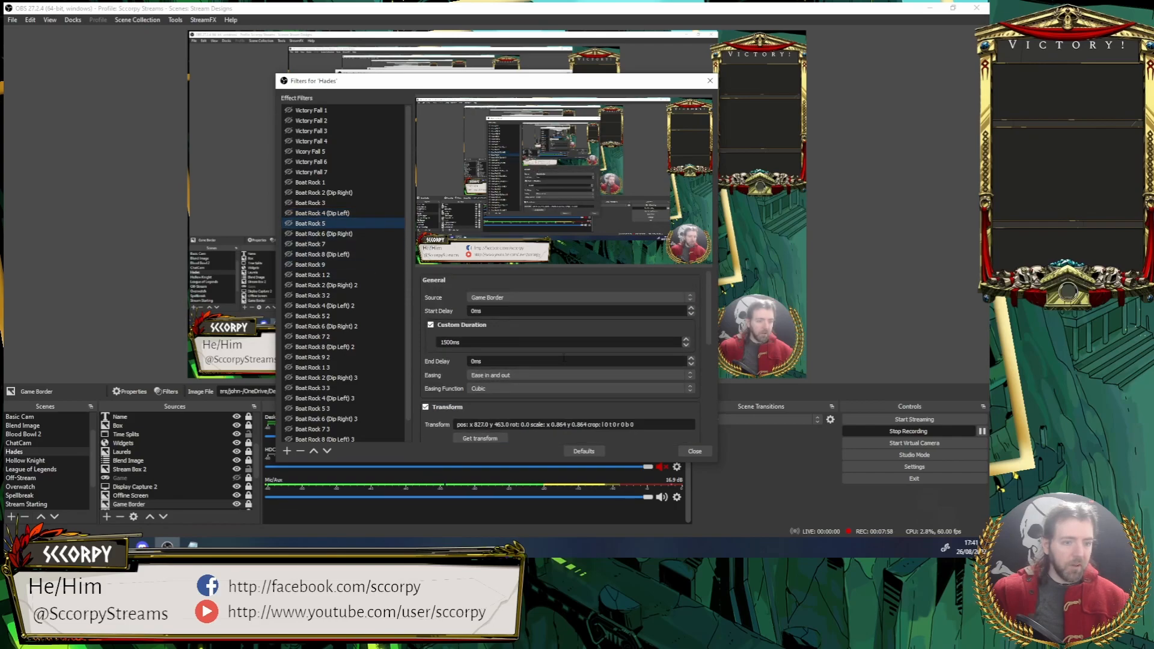
{"action": "scroll", "coordinate": [563, 357], "scroll_direction": "down", "scroll_amount": 3}
{"action": "scroll", "coordinate": [564, 358], "scroll_direction": "down", "scroll_amount": 3}
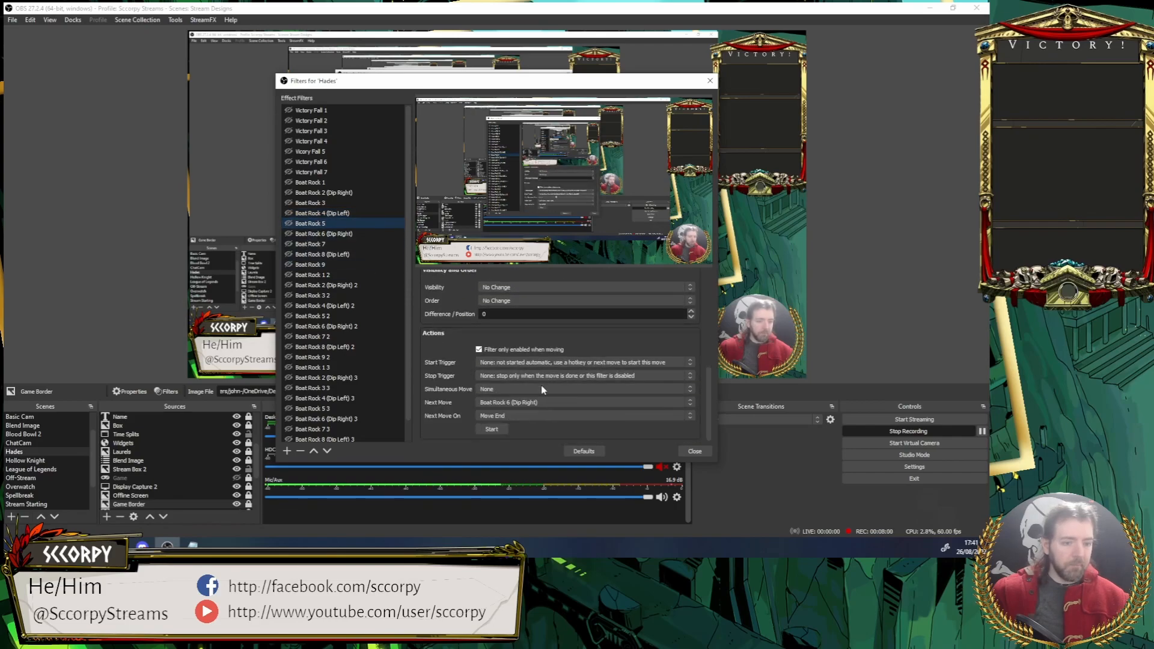
Step: Check the Next Move settings of the Boat Rock 6 to 9 filters and the source of Boat Rock 1 2, and close the filters
{"action": "left_click", "coordinate": [344, 235]}
{"action": "scroll", "coordinate": [486, 415], "scroll_direction": "down", "scroll_amount": 5}
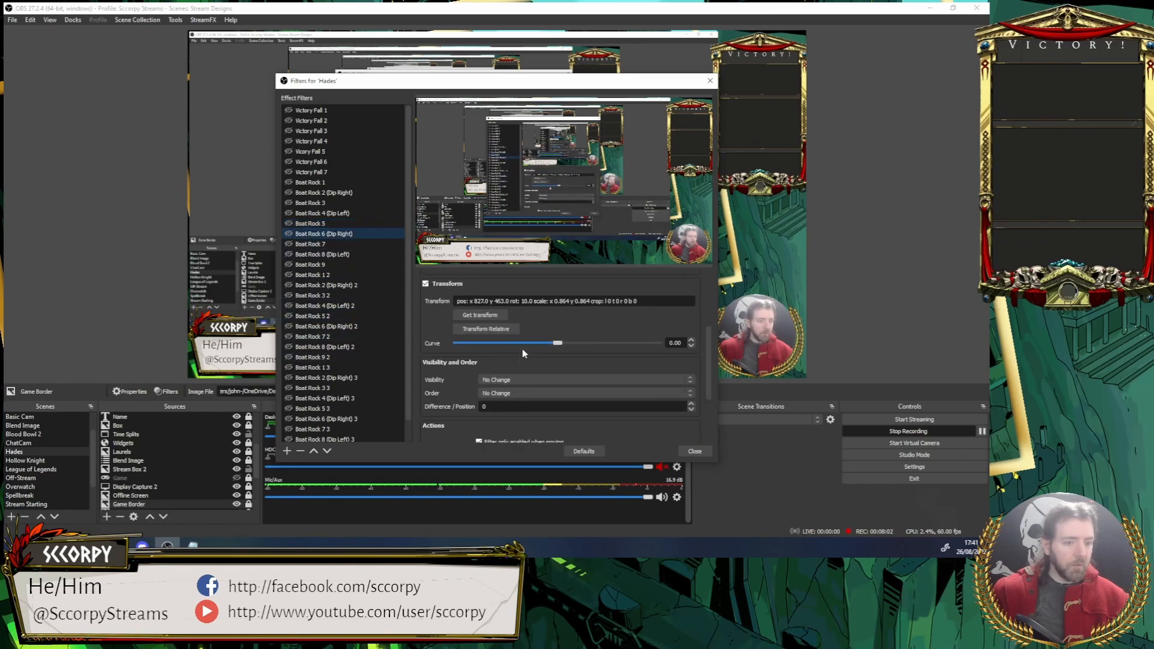
{"action": "scroll", "coordinate": [486, 415], "scroll_direction": "down", "scroll_amount": 2}
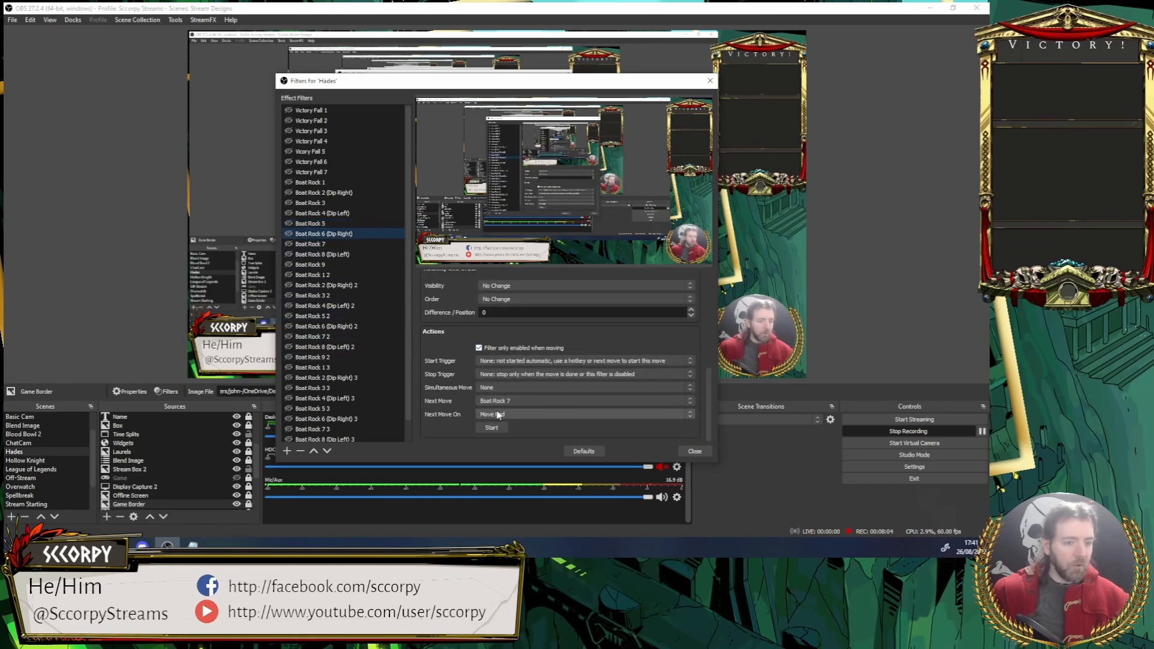
{"action": "left_click", "coordinate": [368, 244]}
{"action": "scroll", "coordinate": [535, 431], "scroll_direction": "down", "scroll_amount": 5}
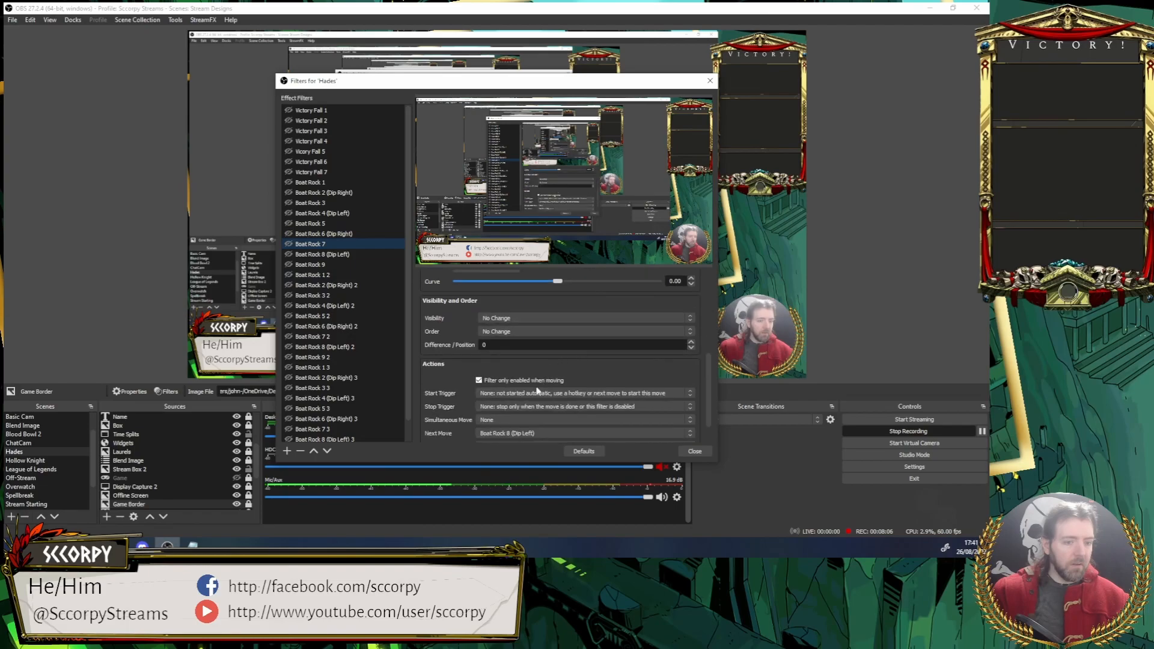
{"action": "scroll", "coordinate": [535, 430], "scroll_direction": "down", "scroll_amount": 2}
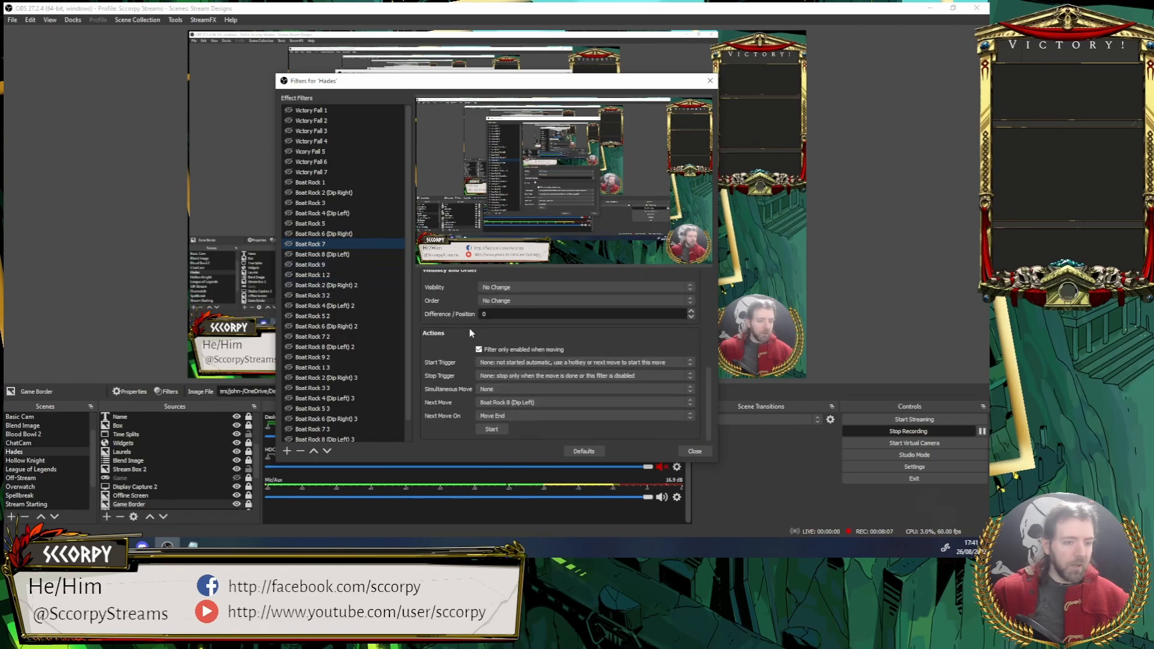
{"action": "left_click", "coordinate": [355, 255]}
{"action": "scroll", "coordinate": [537, 402], "scroll_direction": "down", "scroll_amount": 6}
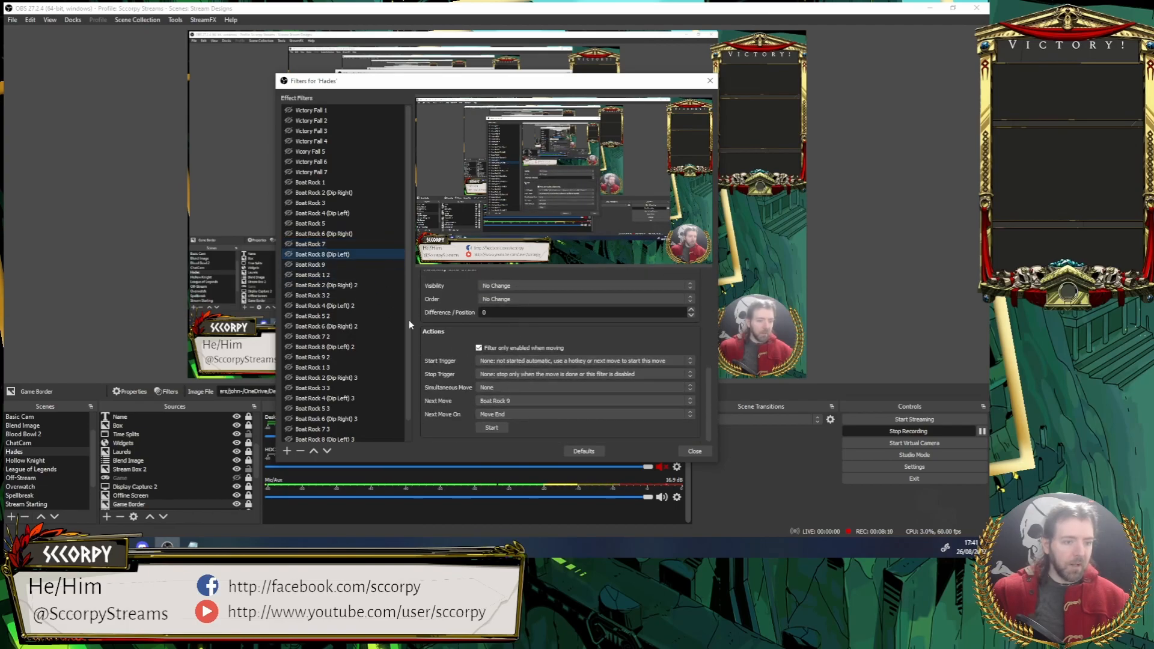
{"action": "left_click", "coordinate": [340, 265]}
{"action": "scroll", "coordinate": [511, 339], "scroll_direction": "down", "scroll_amount": 6}
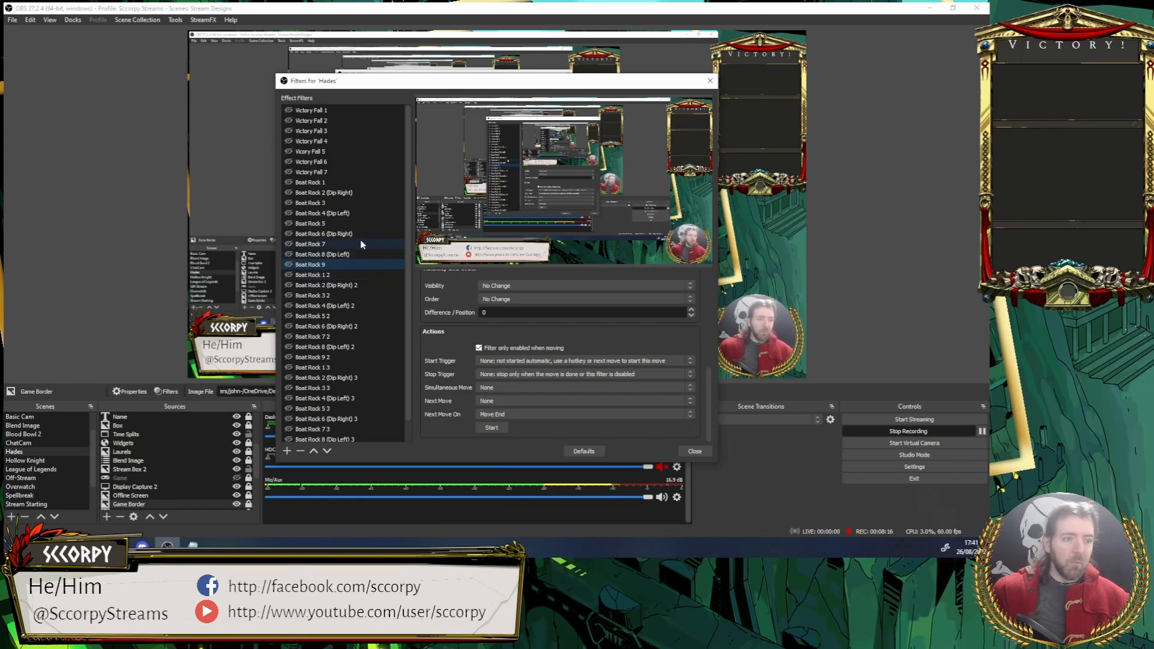
{"action": "left_click", "coordinate": [365, 274]}
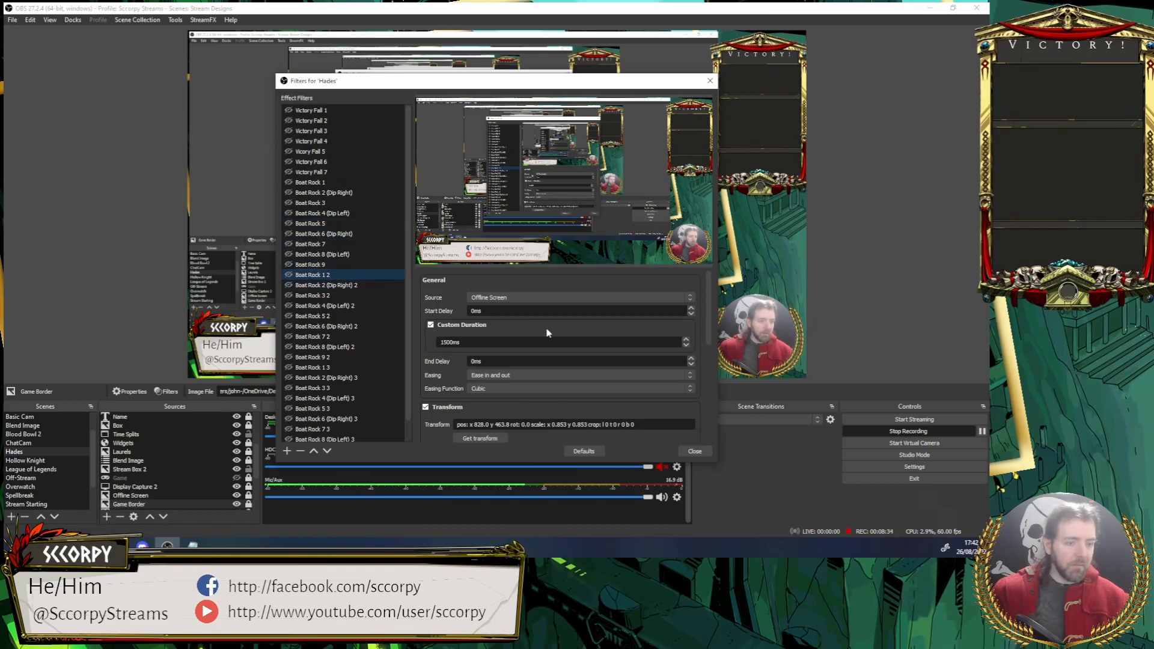
{"action": "left_click", "coordinate": [695, 451]}
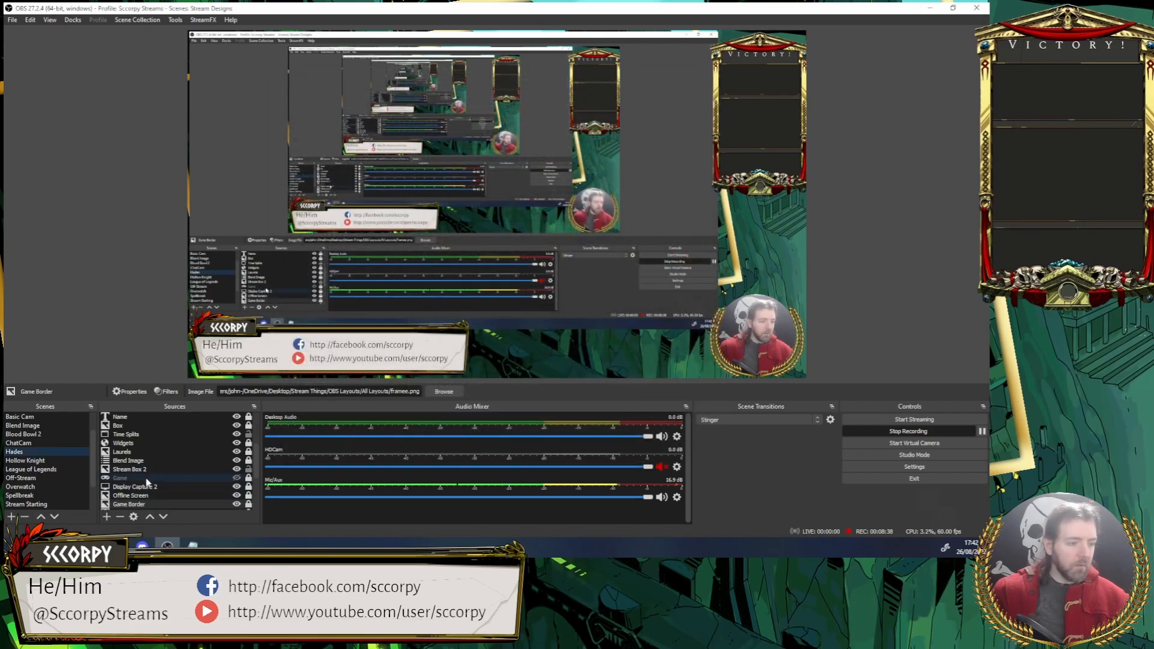
Step: Set the rotation of the Game Border source to 0.00 in its transform settings
{"action": "right_click", "coordinate": [150, 506]}
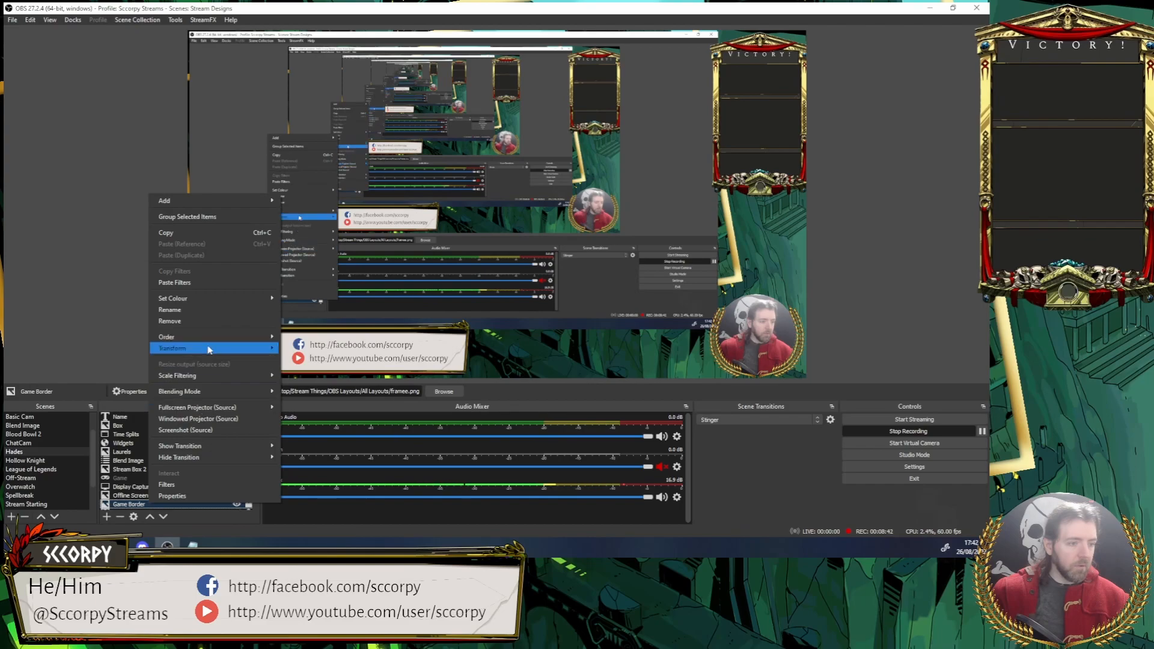
{"action": "mouse_move", "coordinate": [252, 348]}
{"action": "left_click", "coordinate": [322, 349]}
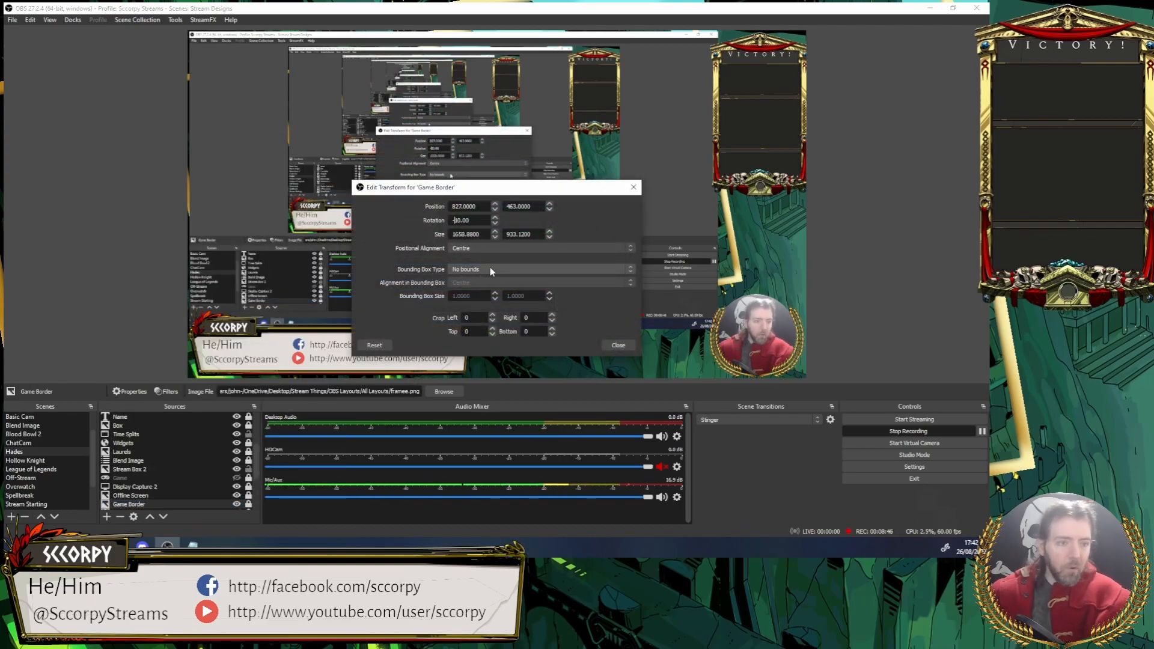
{"action": "key", "text": "Delete"}
{"action": "key", "text": "Delete"}
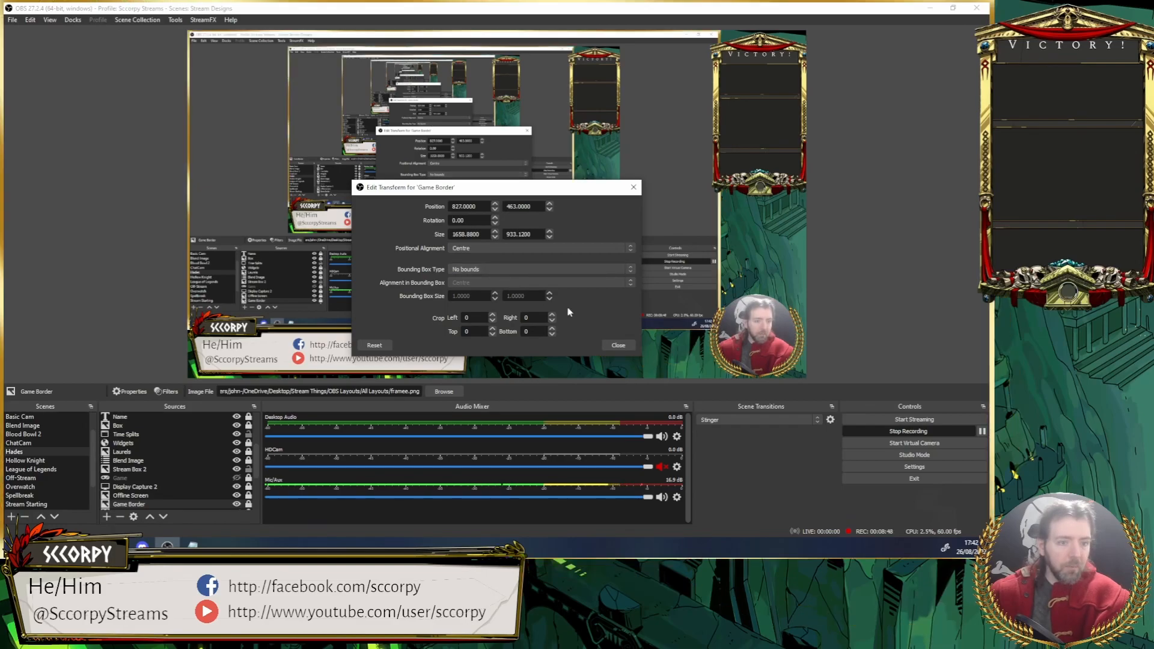
{"action": "left_click", "coordinate": [619, 345]}
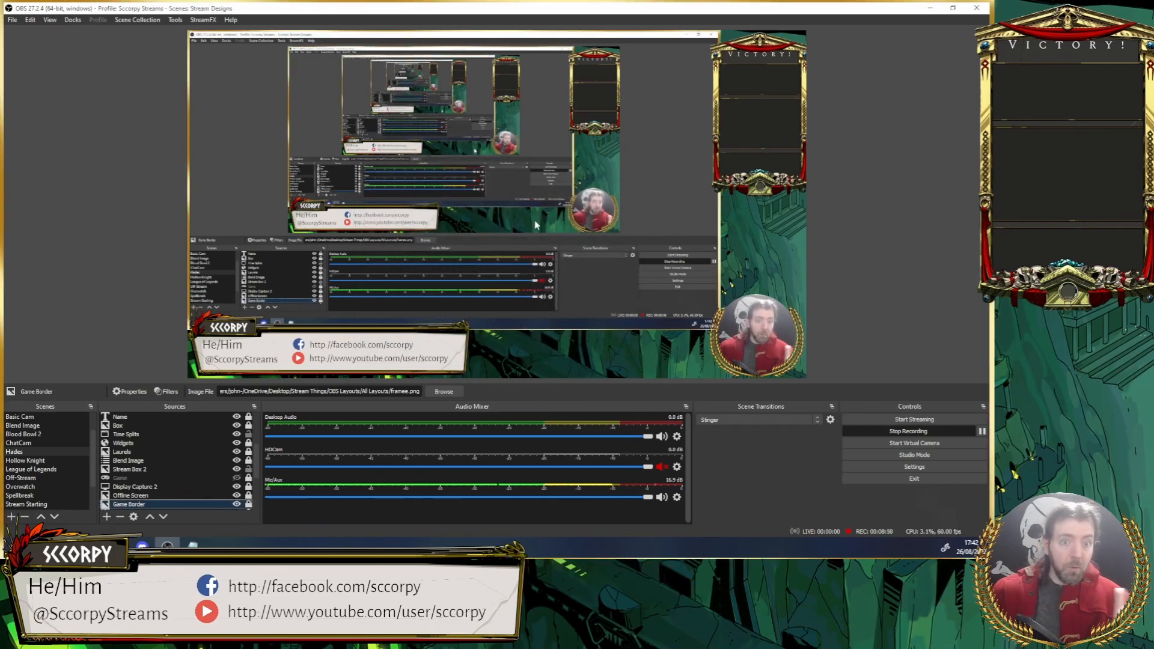
Step: Open the filters of the Hades scene and get the current Offline Screen transform in the Boat Rock 1 2 filter
{"action": "right_click", "coordinate": [49, 456]}
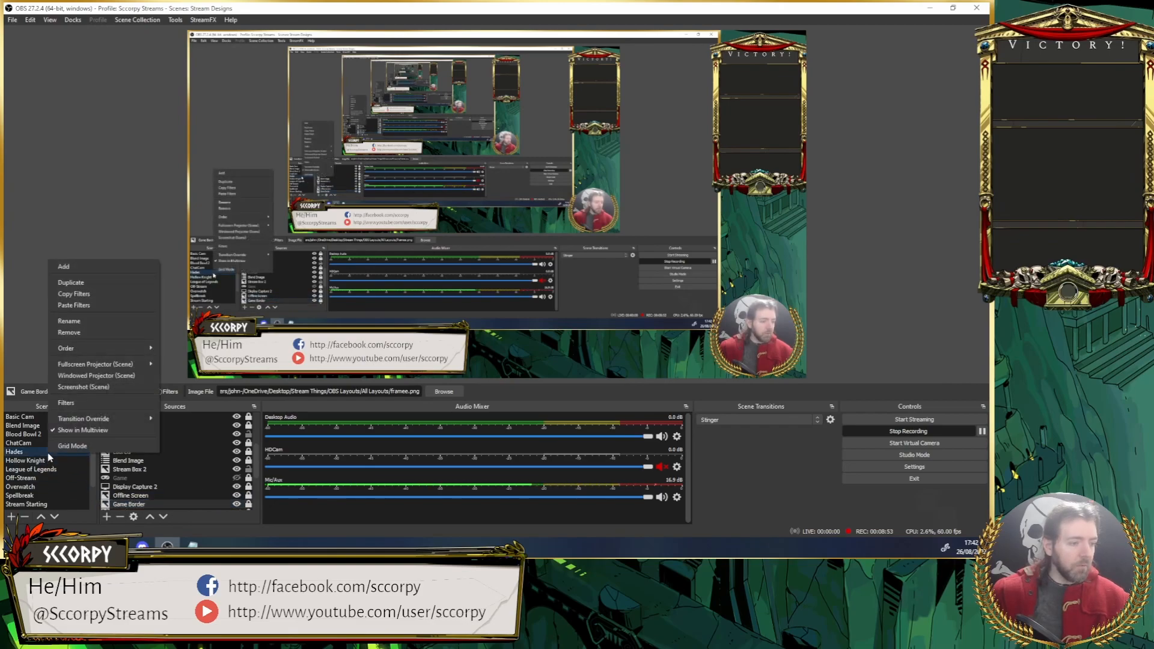
{"action": "left_click", "coordinate": [144, 496]}
{"action": "right_click", "coordinate": [148, 499]}
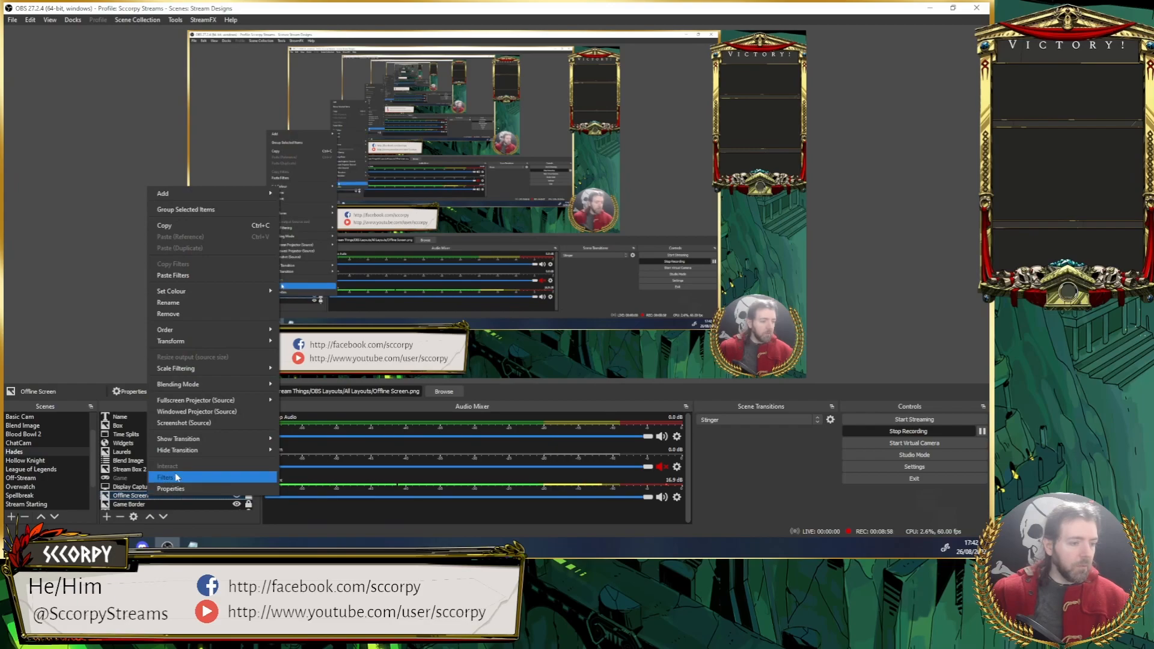
{"action": "left_click", "coordinate": [45, 452]}
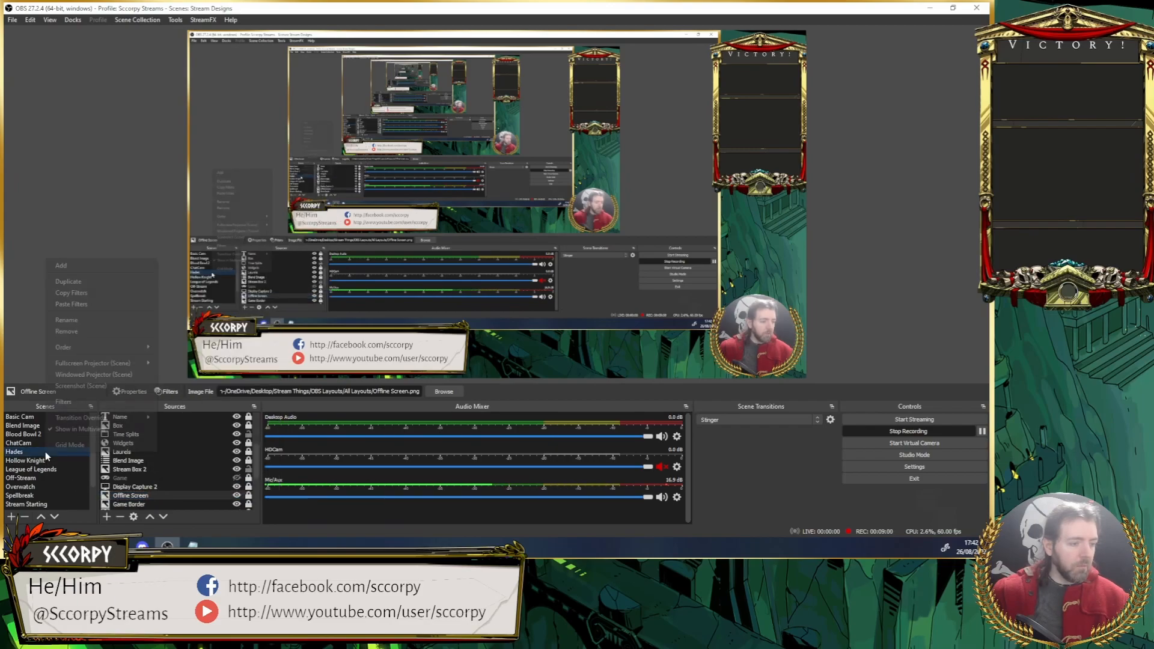
{"action": "right_click", "coordinate": [45, 451]}
{"action": "left_click", "coordinate": [84, 400]}
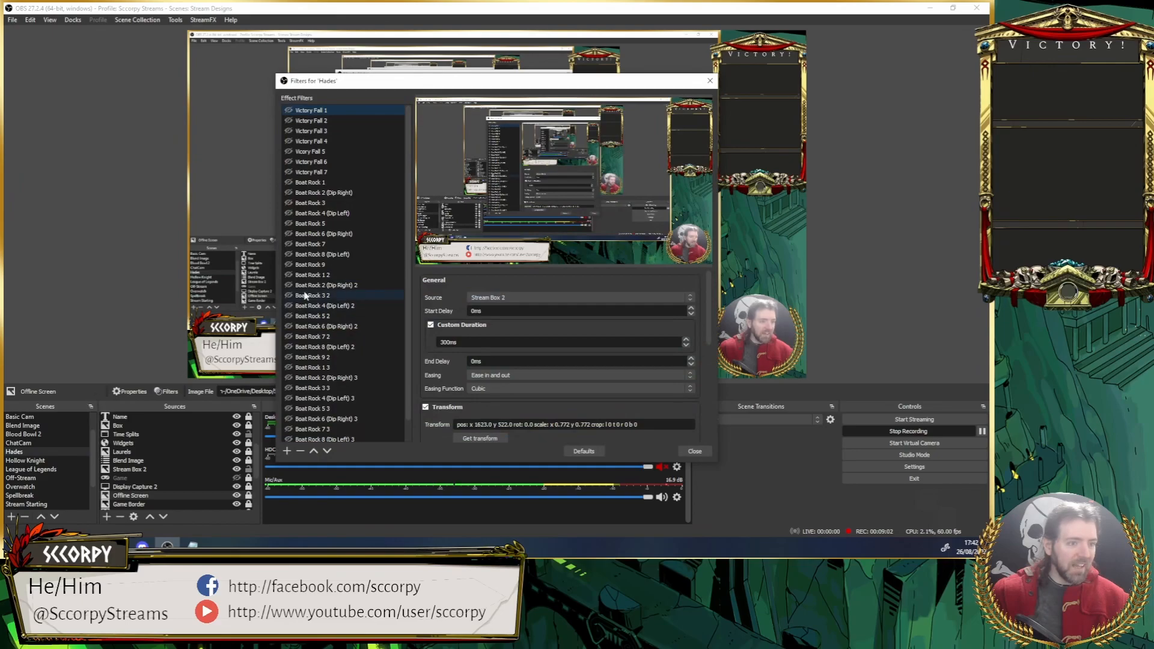
{"action": "left_click", "coordinate": [320, 275]}
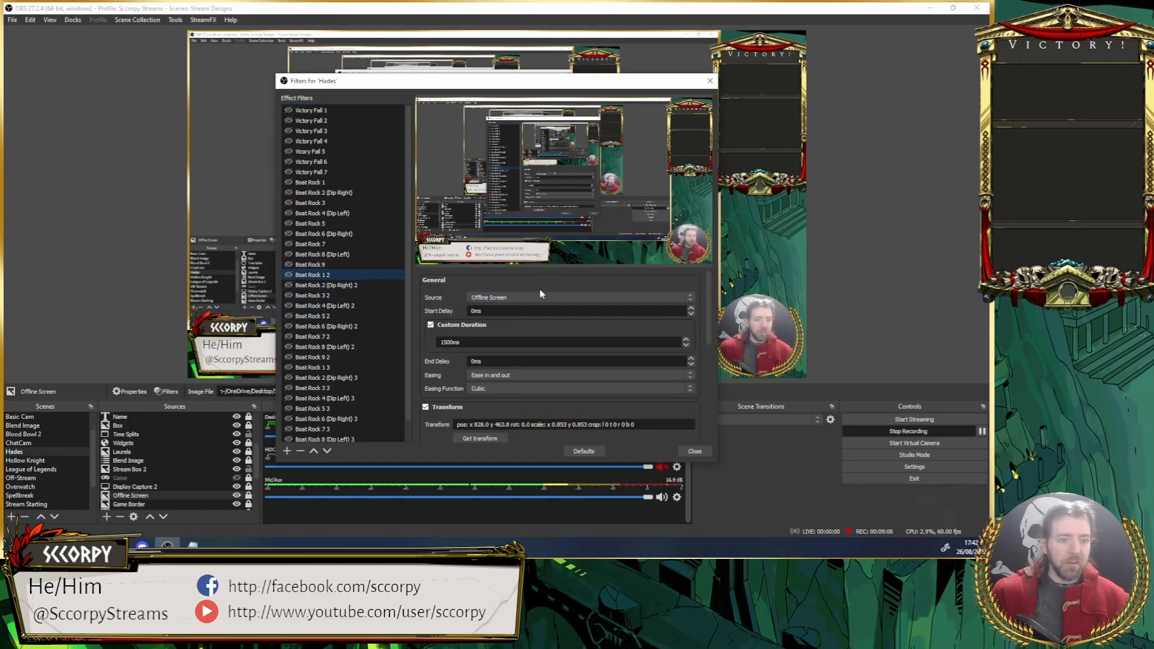
{"action": "left_click", "coordinate": [484, 439]}
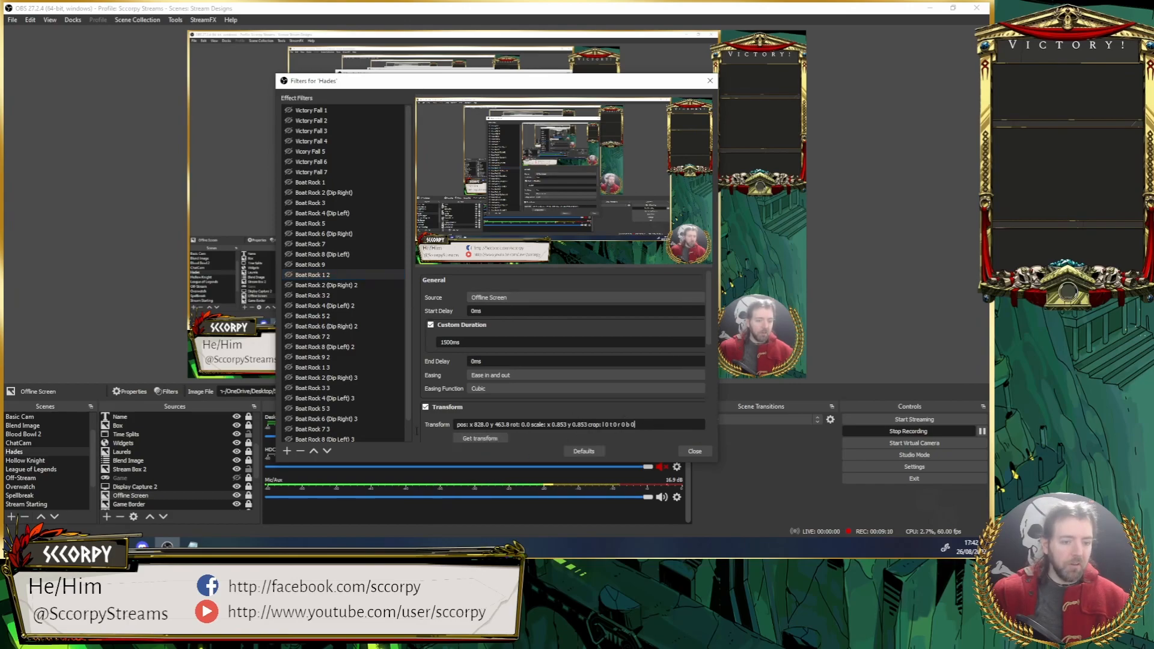
Step: Copy the transform string (rot: 0.0) from Boat Rock 1 2 into the Boat Rock 3 2 and Boat Rock 5 2 filters
{"action": "left_click_drag", "start_coordinate": [635, 425], "coordinate": [459, 424]}
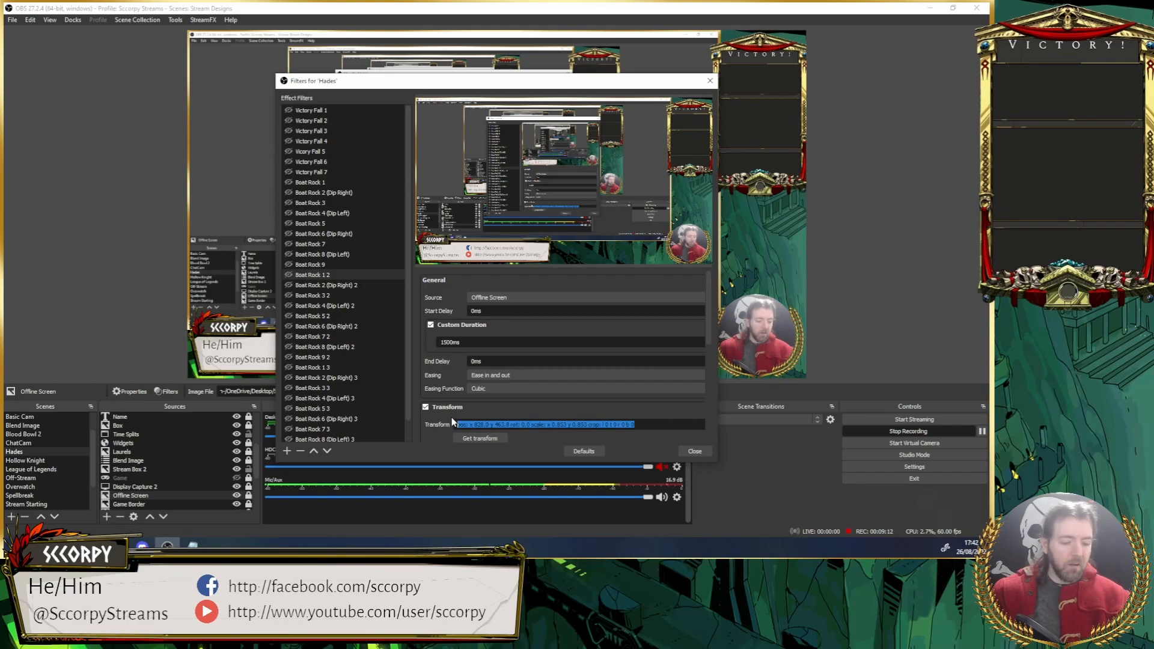
{"action": "left_click", "coordinate": [354, 295]}
{"action": "left_click_drag", "start_coordinate": [643, 423], "coordinate": [452, 423]}
{"action": "key", "text": "ctrl+c"}
{"action": "left_click", "coordinate": [427, 414]}
{"action": "left_click", "coordinate": [346, 318]}
{"action": "left_click_drag", "start_coordinate": [640, 424], "coordinate": [425, 415]}
{"action": "key", "text": "ctrl+v"}
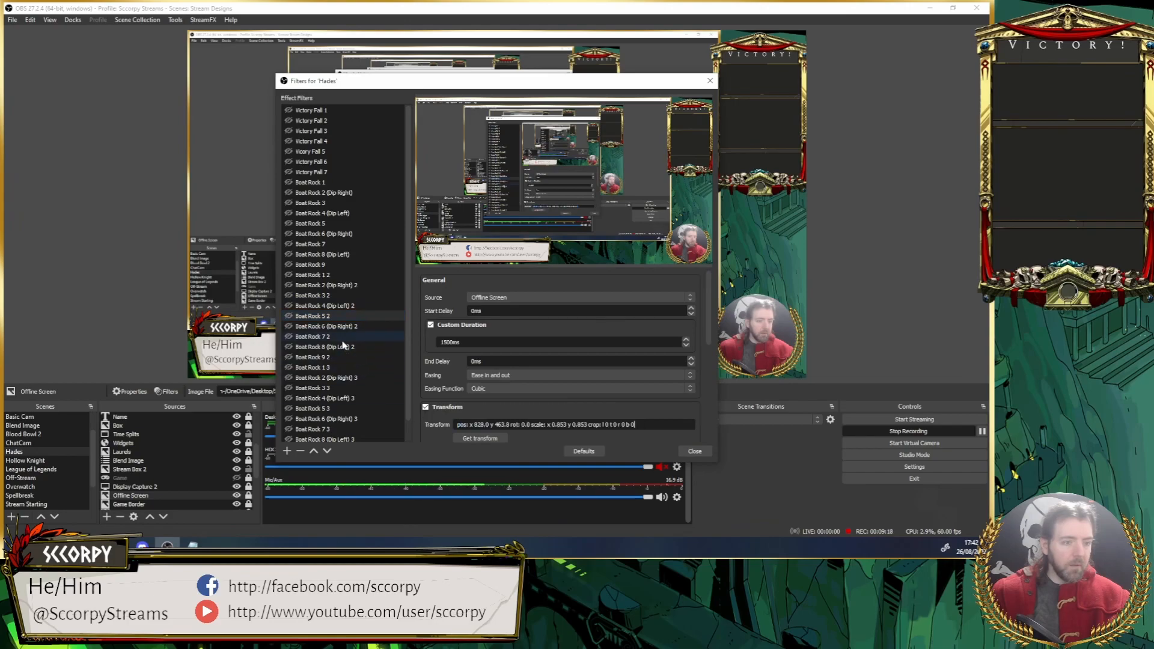
Step: Paste the same transform string (rot: 0.0) into the Boat Rock 7 2 and Boat Rock 9 2 filters and close the filters
{"action": "left_click", "coordinate": [343, 337]}
{"action": "left_click_drag", "start_coordinate": [637, 423], "coordinate": [428, 422]}
{"action": "key", "text": "ctrl+v"}
{"action": "left_click", "coordinate": [340, 355]}
{"action": "left_click_drag", "start_coordinate": [637, 424], "coordinate": [455, 424]}
{"action": "key", "text": "ctrl+v"}
{"action": "left_click", "coordinate": [694, 450]}
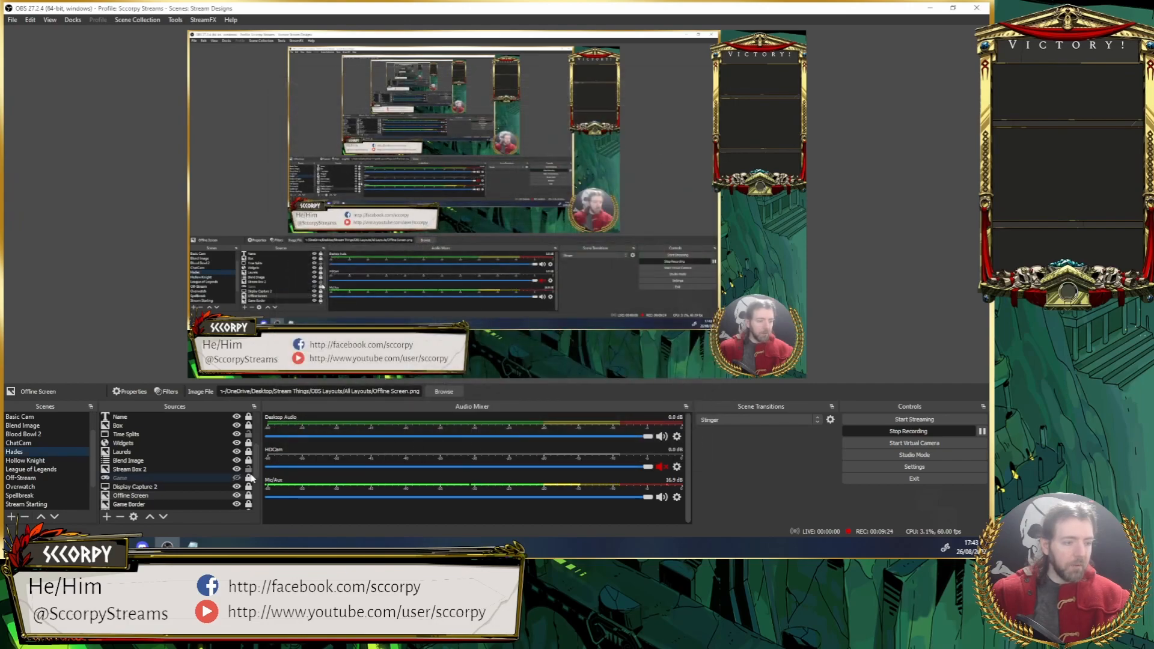
Step: Set the rotation of the Offline Screen source to 10.00 in its transform settings
{"action": "right_click", "coordinate": [187, 497]}
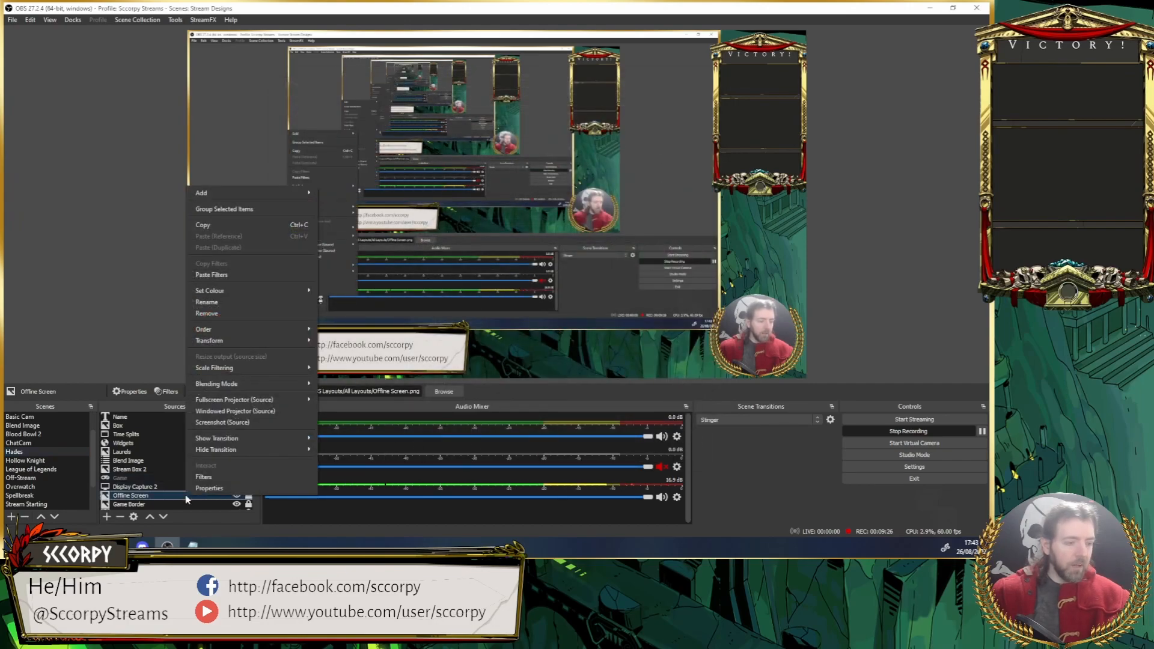
{"action": "mouse_move", "coordinate": [237, 340]}
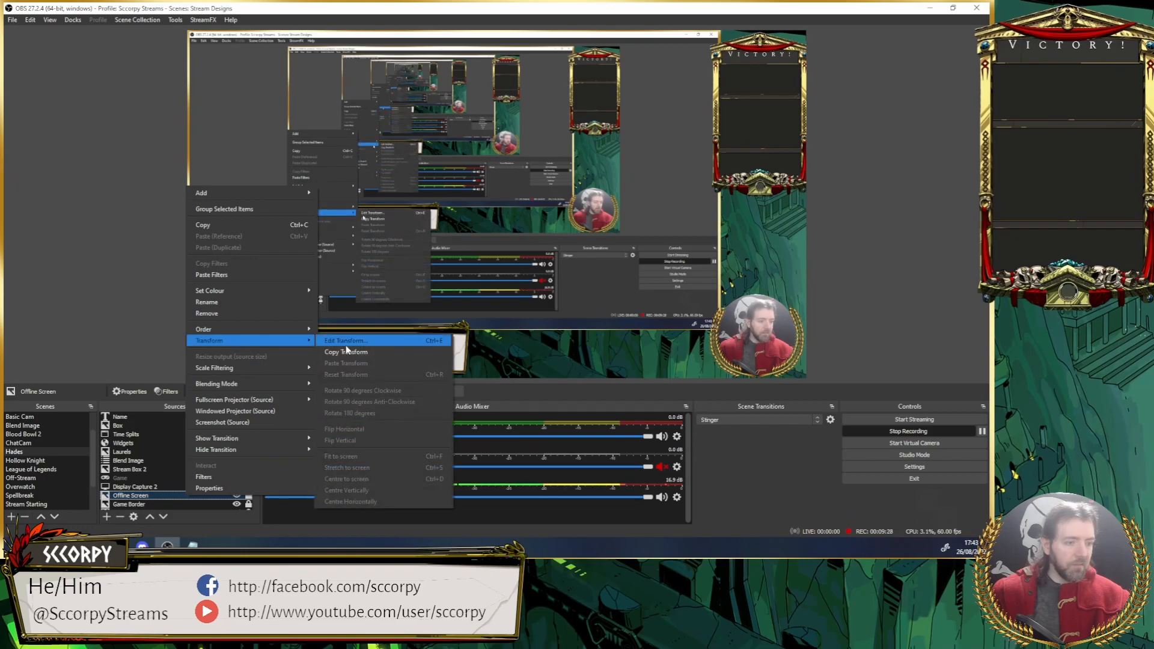
{"action": "left_click", "coordinate": [345, 341]}
{"action": "left_click", "coordinate": [452, 221]}
{"action": "type", "text": "10.00"}
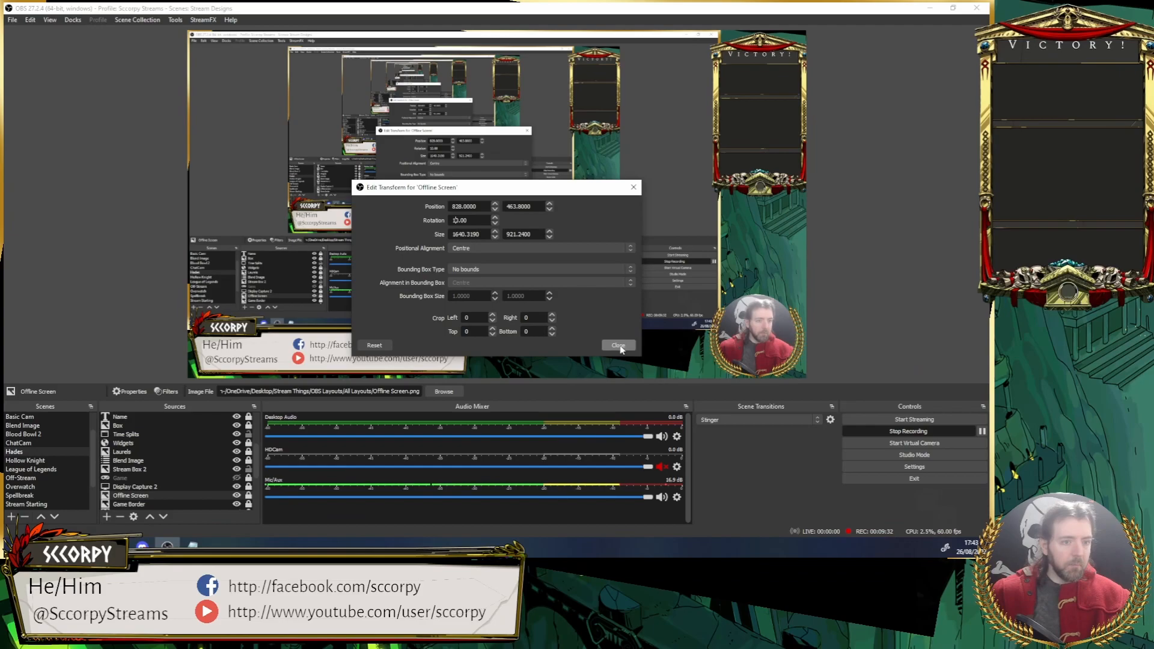
{"action": "left_click", "coordinate": [619, 346]}
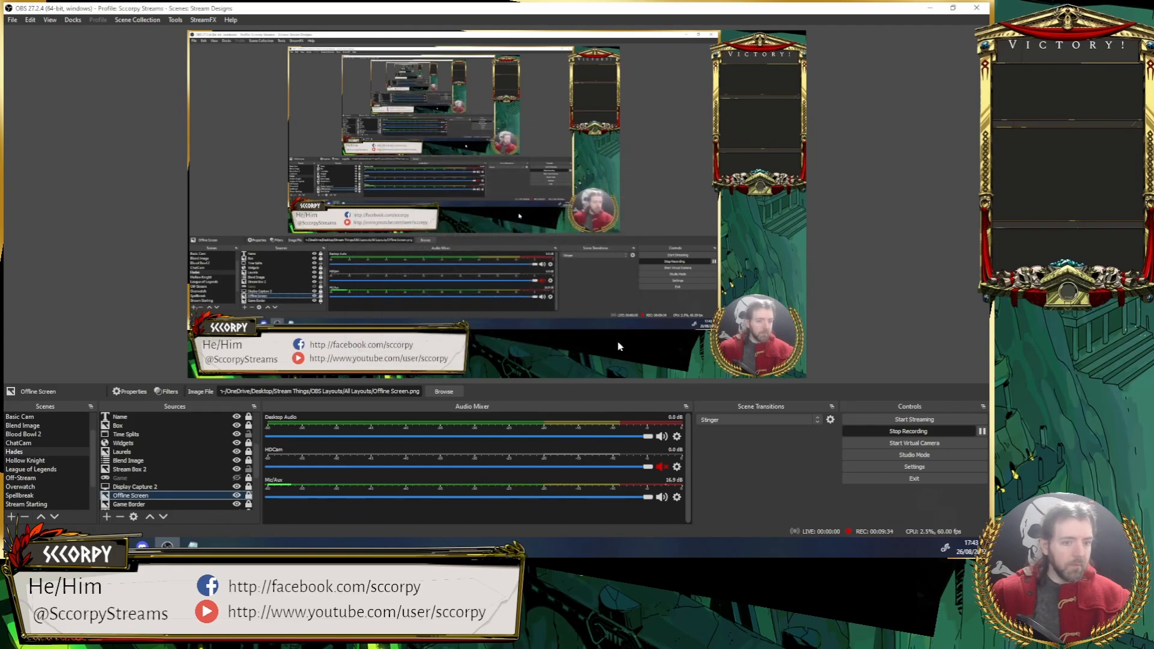
{"action": "left_click", "coordinate": [619, 346]}
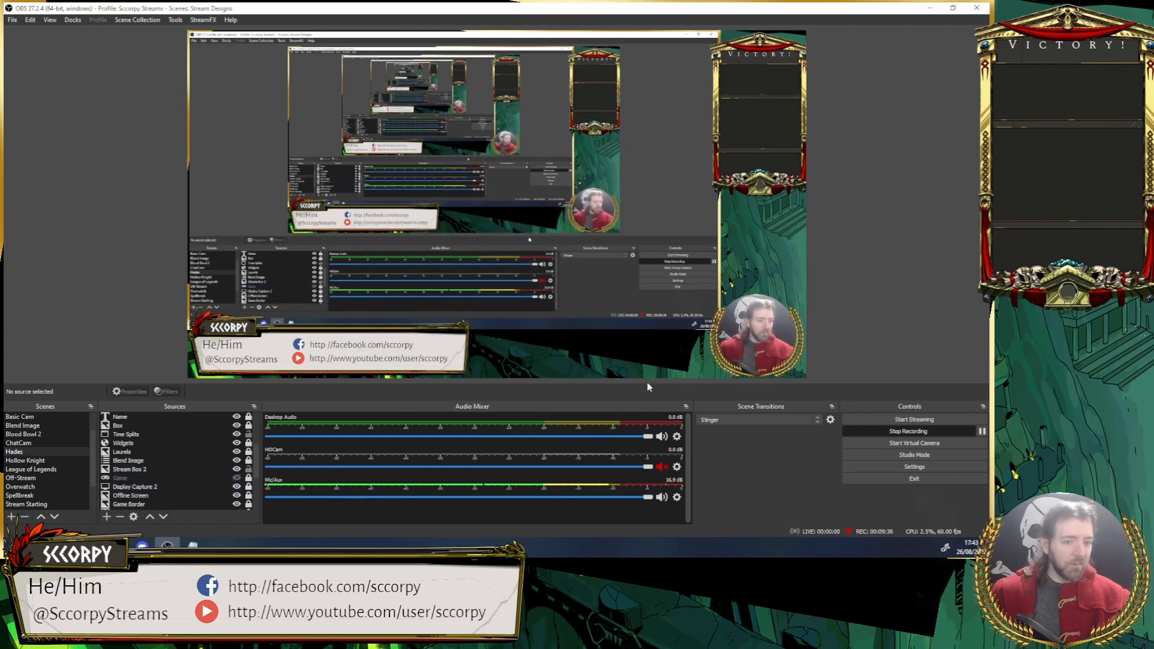
Step: In the Hades scene's filters, get the current Offline Screen transform in Boat Rock 2 (Dip Right) 2 and copy its transform string (rot: 10.0)
{"action": "left_click", "coordinate": [168, 496]}
{"action": "right_click", "coordinate": [170, 497]}
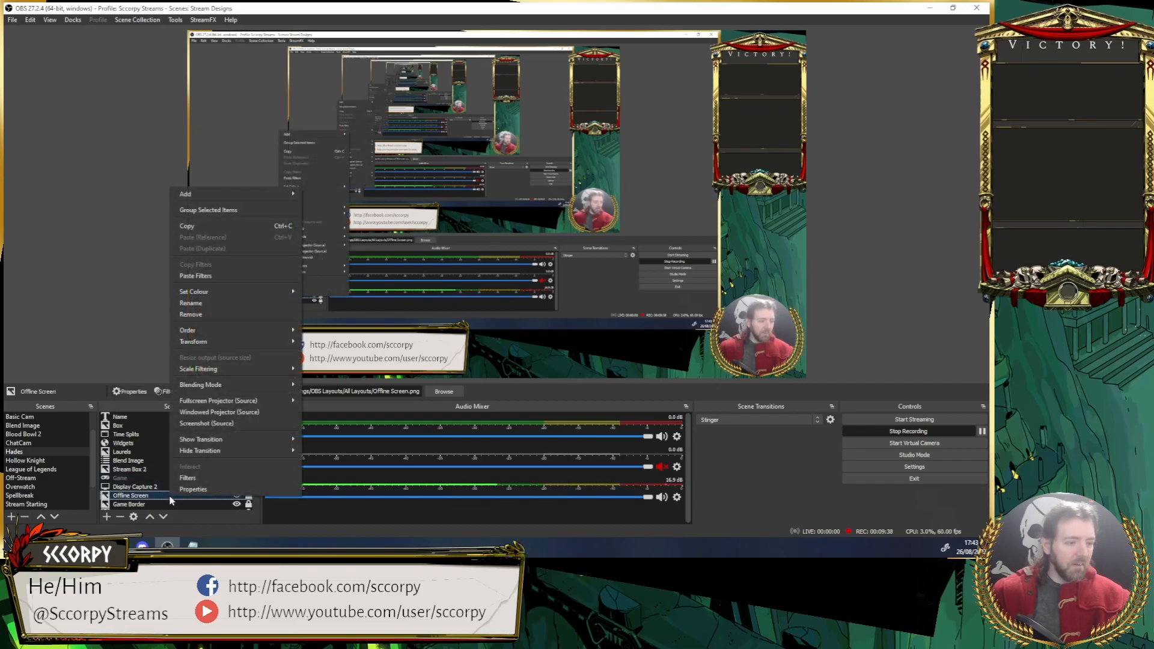
{"action": "left_click", "coordinate": [13, 451]}
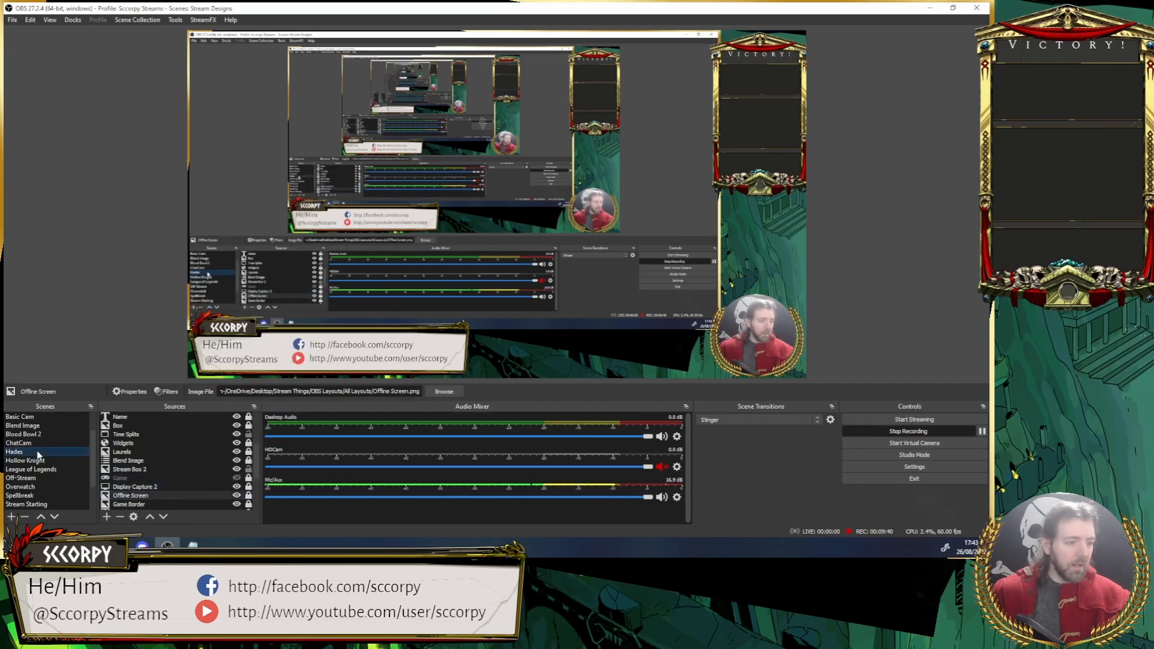
{"action": "right_click", "coordinate": [37, 451]}
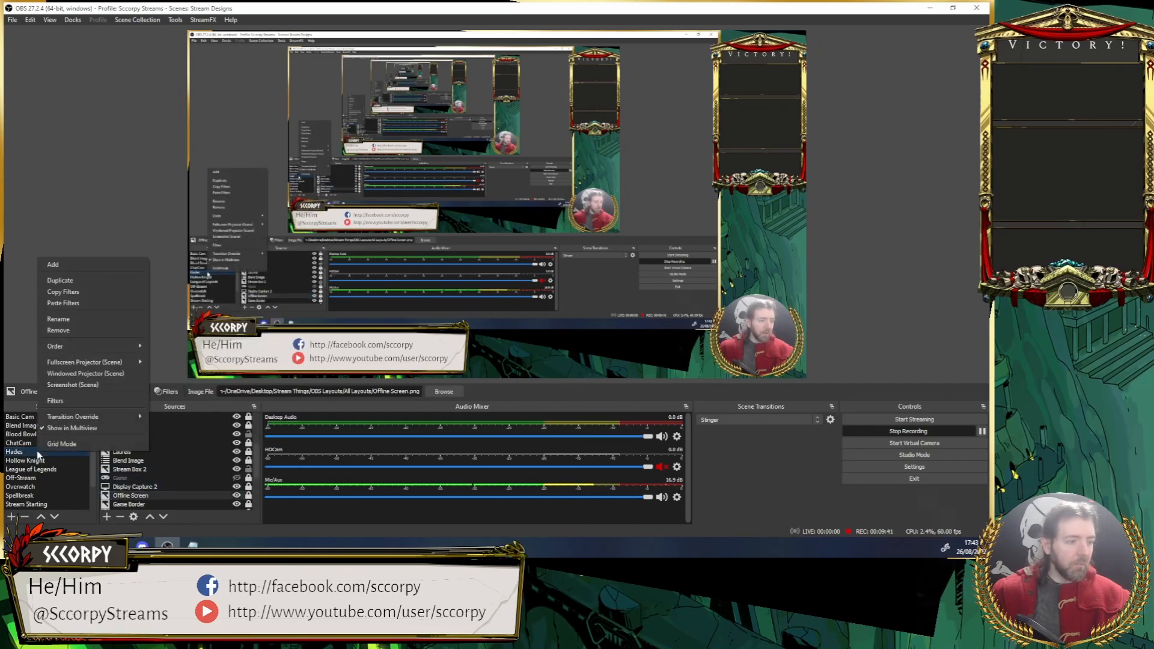
{"action": "left_click", "coordinate": [84, 404]}
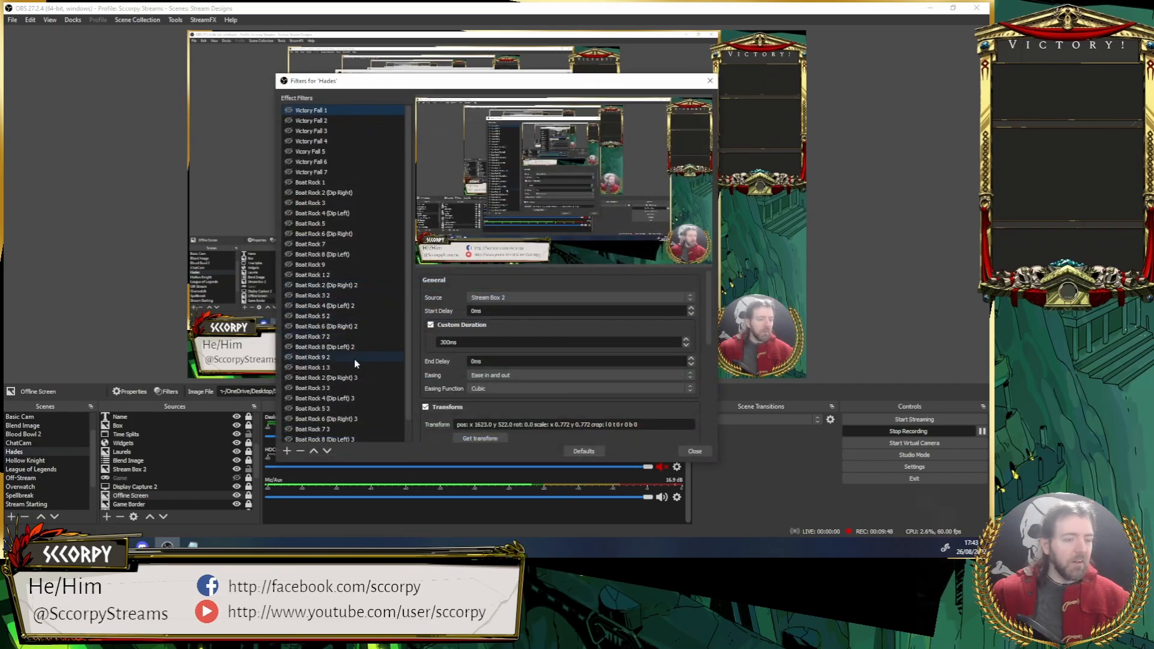
{"action": "scroll", "coordinate": [354, 359], "scroll_direction": "down", "scroll_amount": 1}
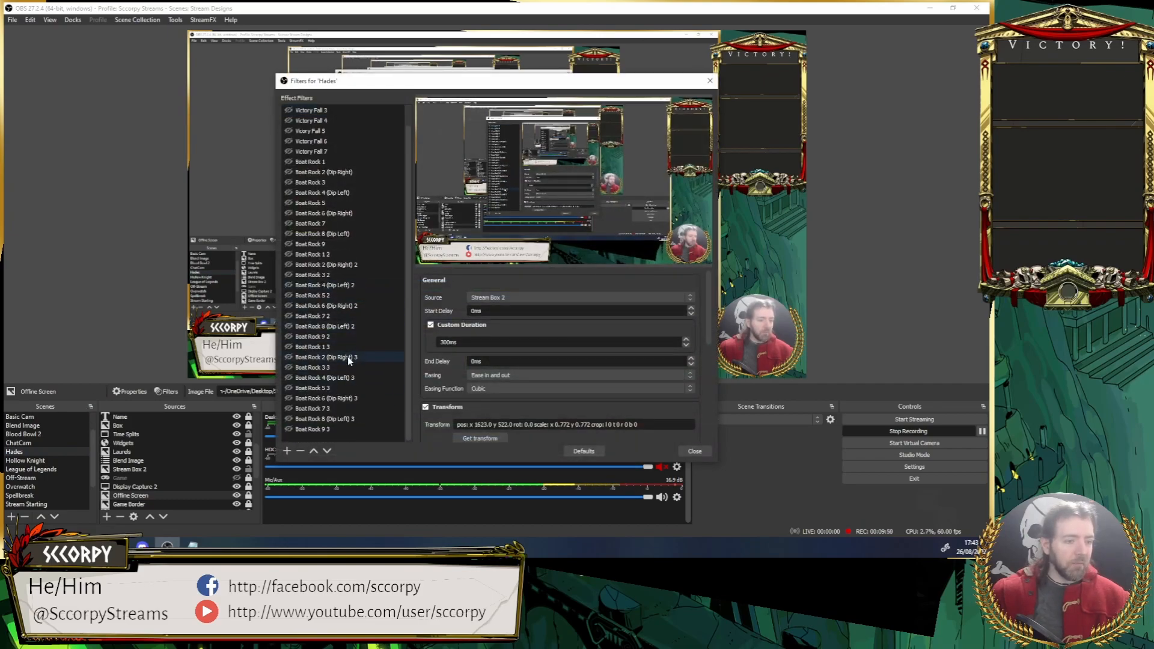
{"action": "left_click", "coordinate": [348, 266]}
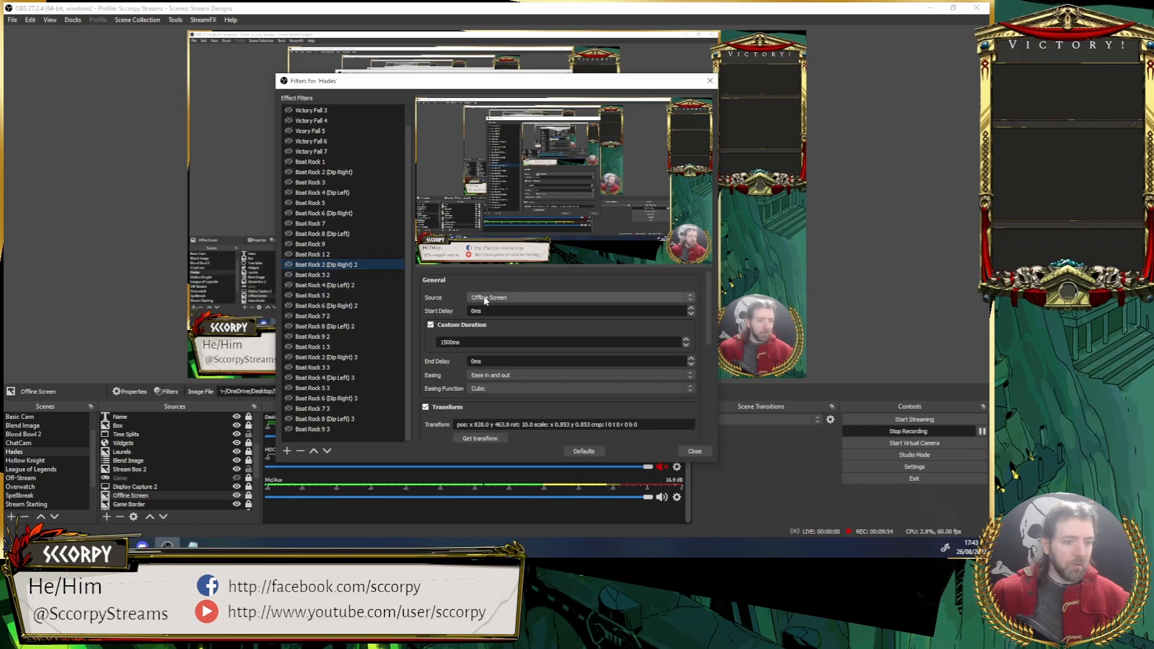
{"action": "left_click", "coordinate": [483, 437]}
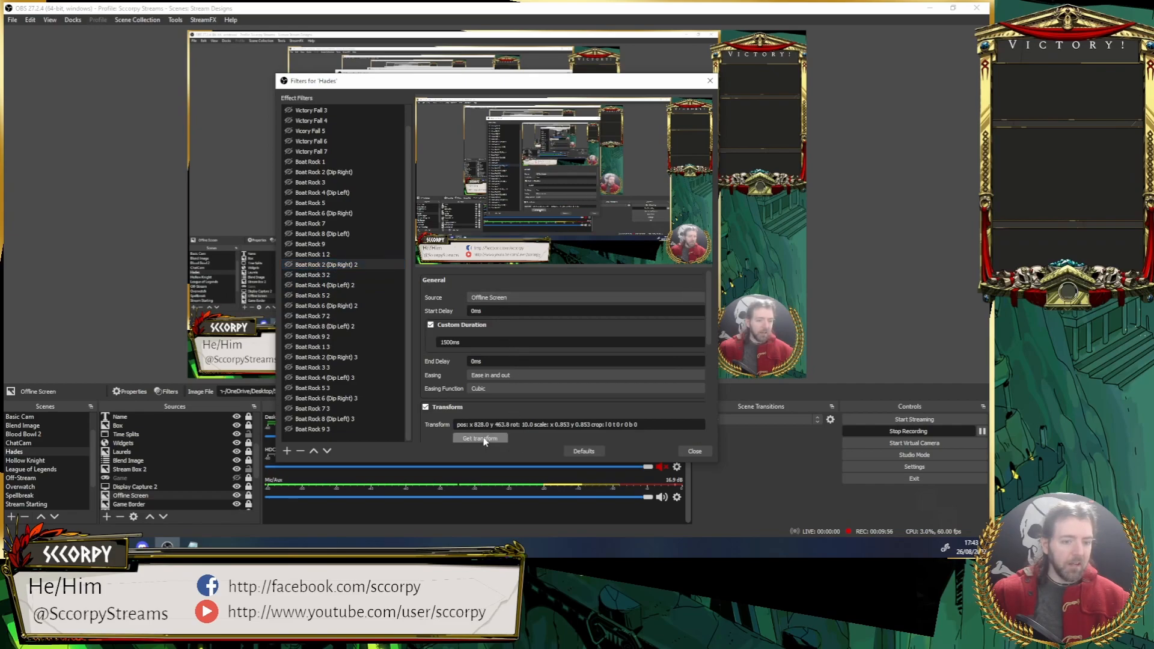
{"action": "left_click_drag", "start_coordinate": [637, 424], "coordinate": [456, 424]}
{"action": "key", "text": "ctrl+c"}
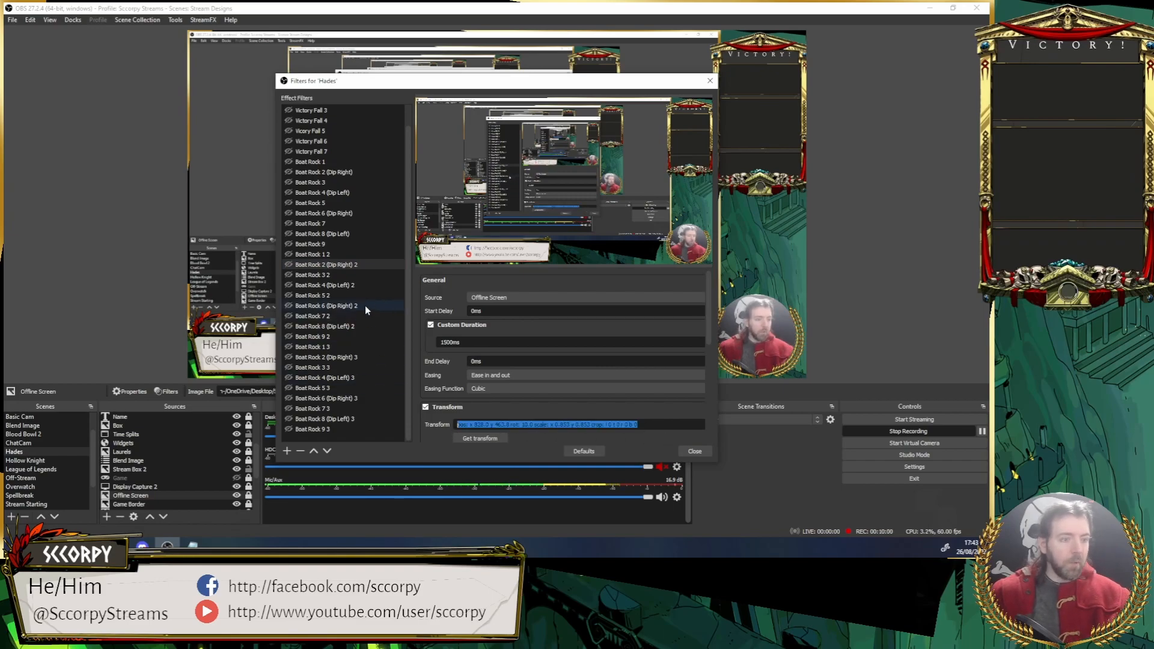
Step: Paste the transform string (rot: 10.0) into the Boat Rock 6 (Dip Right) 2 filter and close the filters
{"action": "left_click", "coordinate": [353, 306]}
{"action": "left_click_drag", "start_coordinate": [602, 425], "coordinate": [474, 425]}
{"action": "left_click_drag", "start_coordinate": [639, 425], "coordinate": [458, 425]}
{"action": "key", "text": "ctrl+v"}
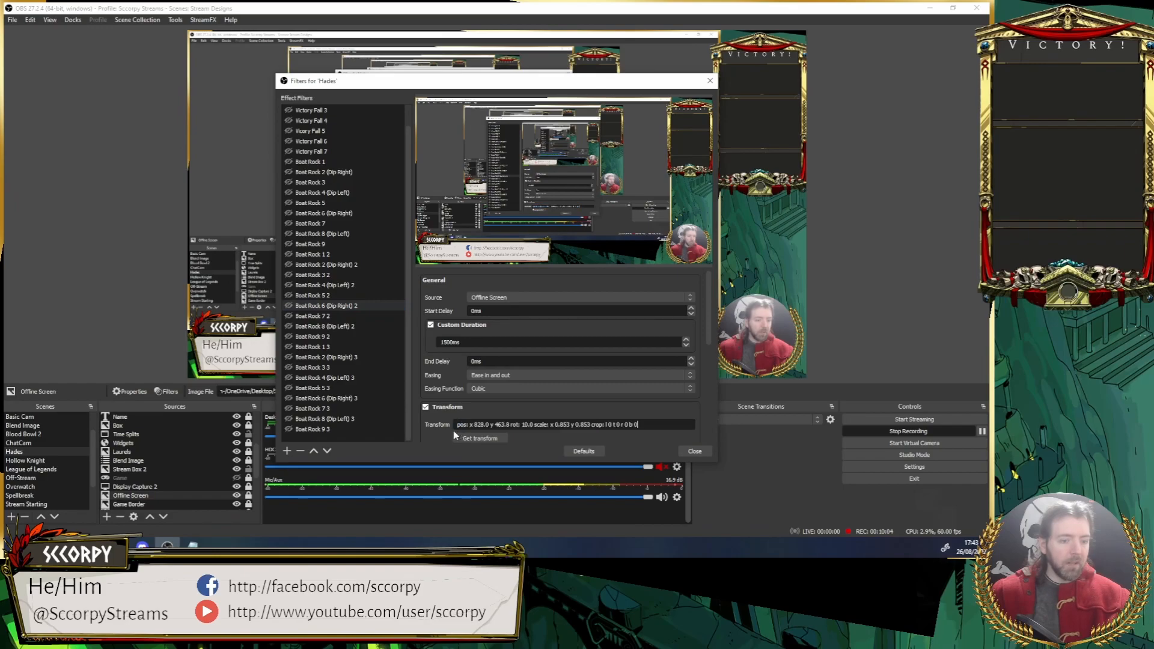
{"action": "left_click", "coordinate": [692, 453]}
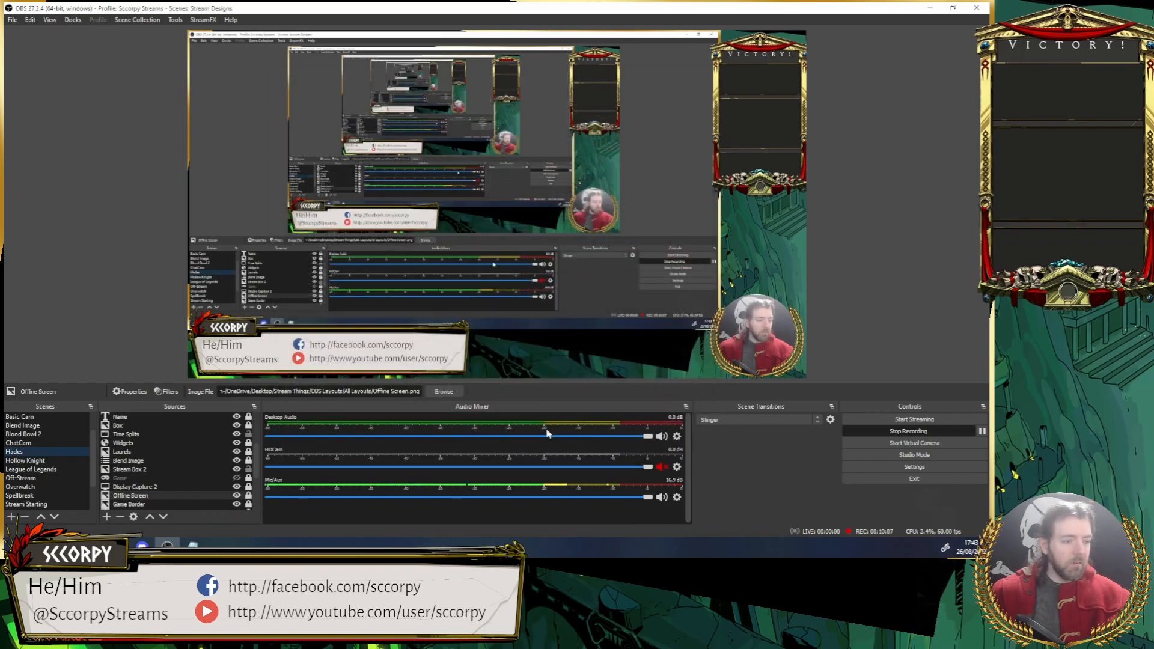
Step: Set the rotation of the Offline Screen source to -10.00 in its transform settings
{"action": "right_click", "coordinate": [158, 497]}
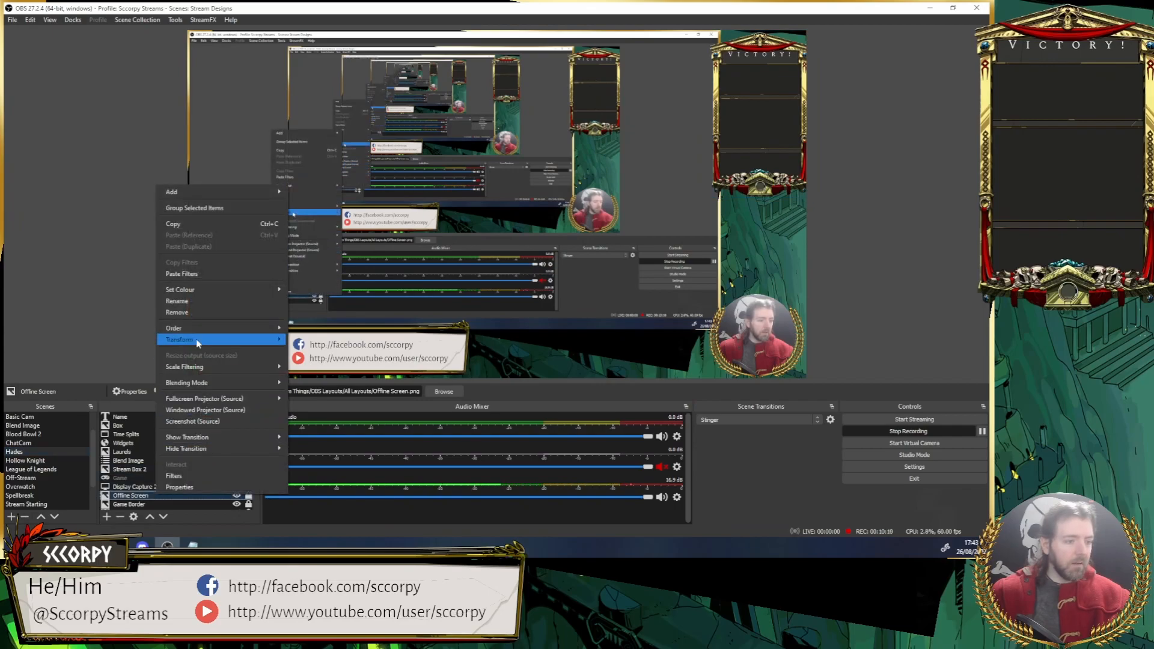
{"action": "mouse_move", "coordinate": [240, 340]}
{"action": "left_click", "coordinate": [362, 341]}
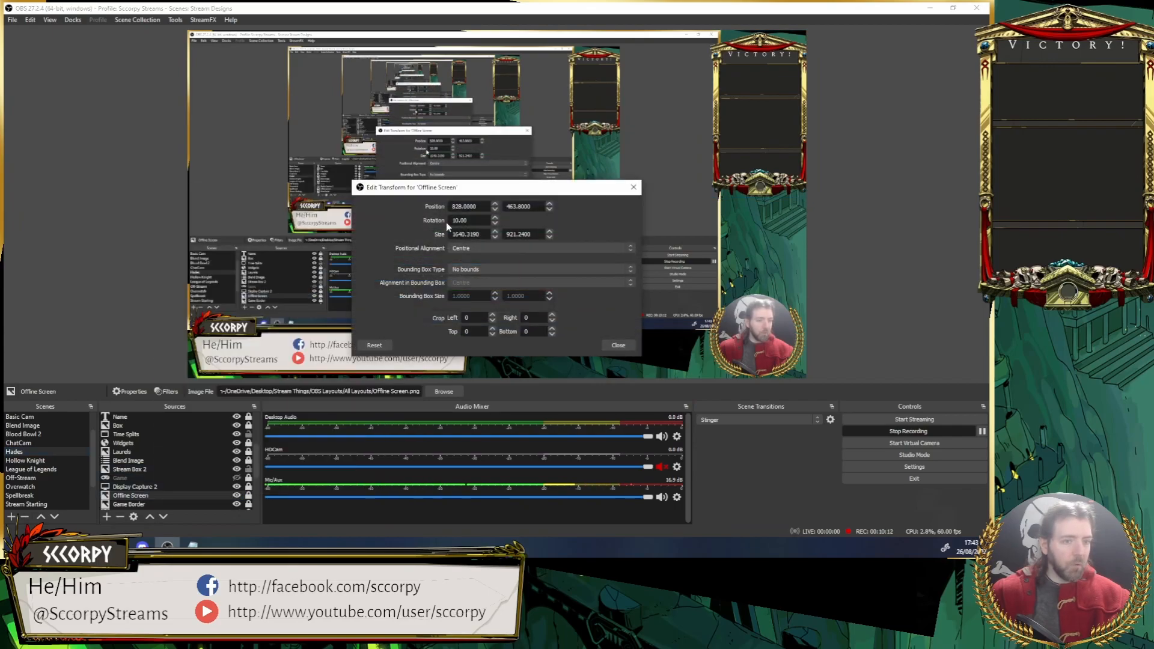
{"action": "left_click", "coordinate": [453, 221]}
{"action": "type", "text": "-"}
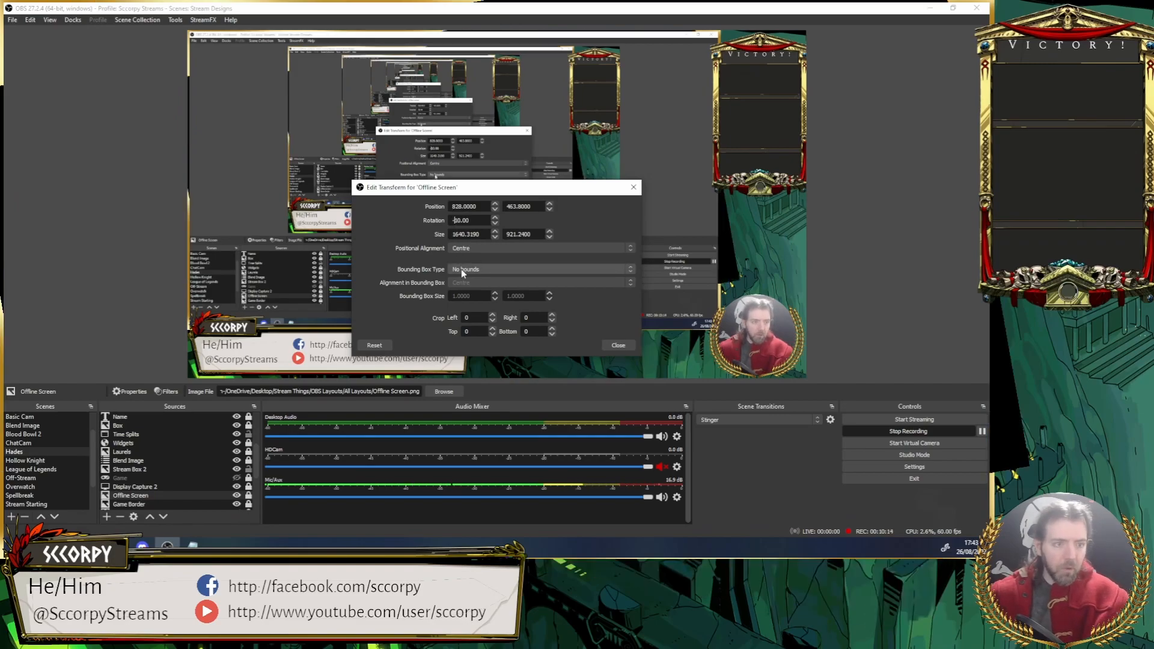
{"action": "left_click", "coordinate": [617, 346]}
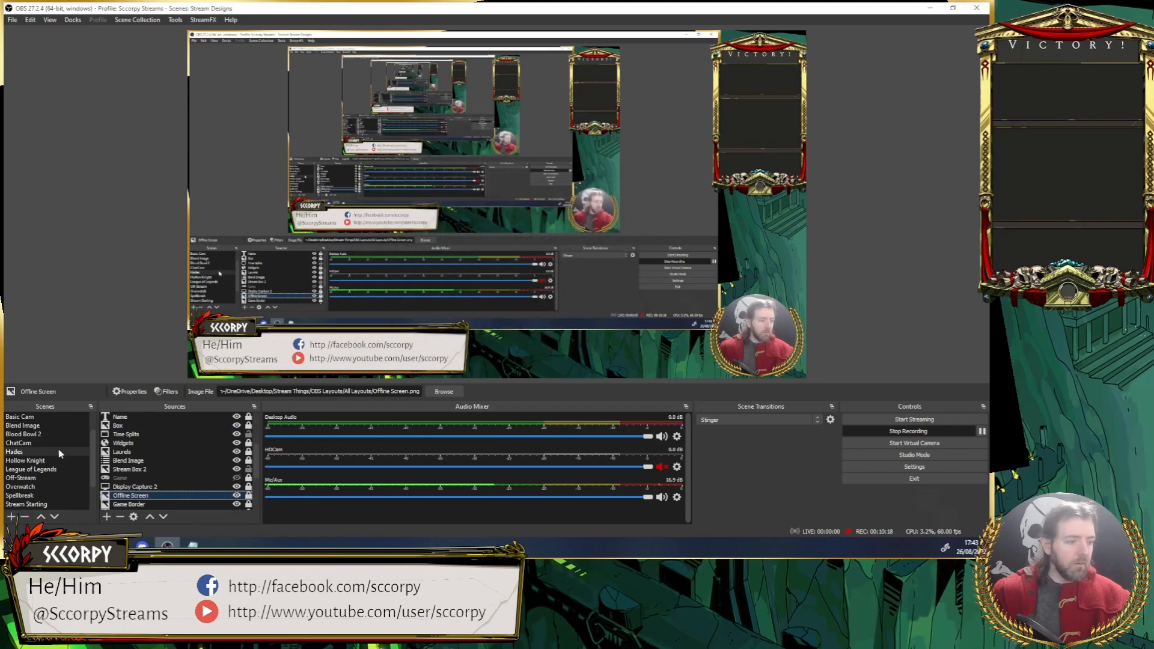
Step: In the Hades filters, get the transform (rot: -10.0) in Boat Rock 4 (Dip Left) 2 and copy it into Boat Rock 8 (Dip Left) 2
{"action": "right_click", "coordinate": [59, 451]}
{"action": "left_click", "coordinate": [114, 399]}
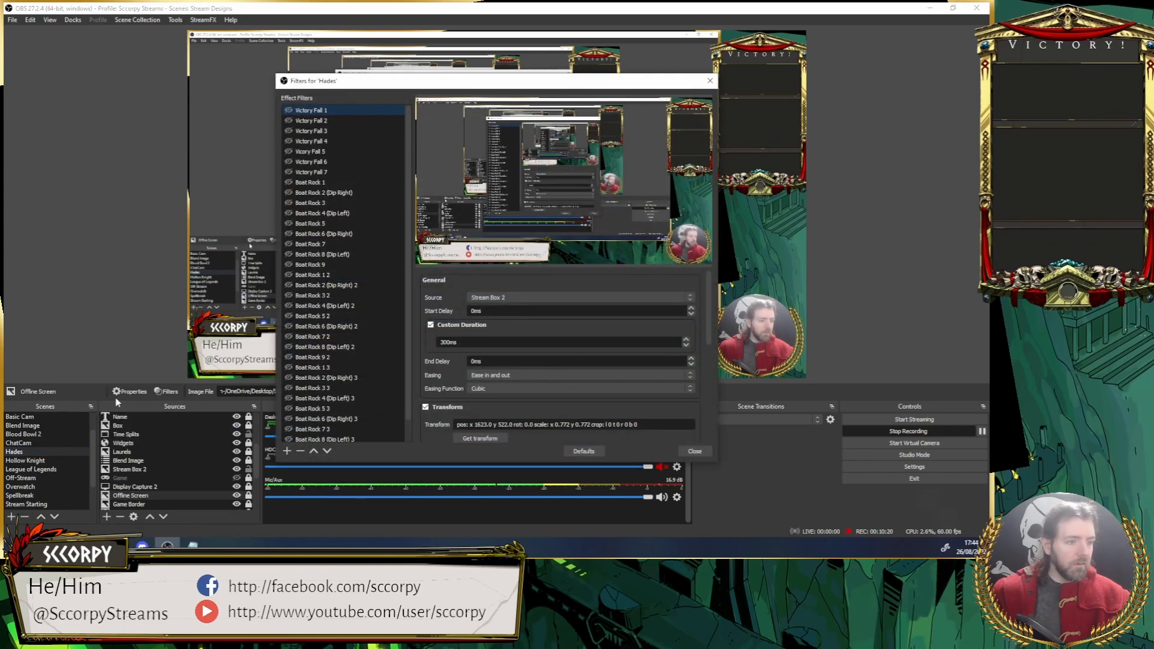
{"action": "left_click", "coordinate": [347, 306]}
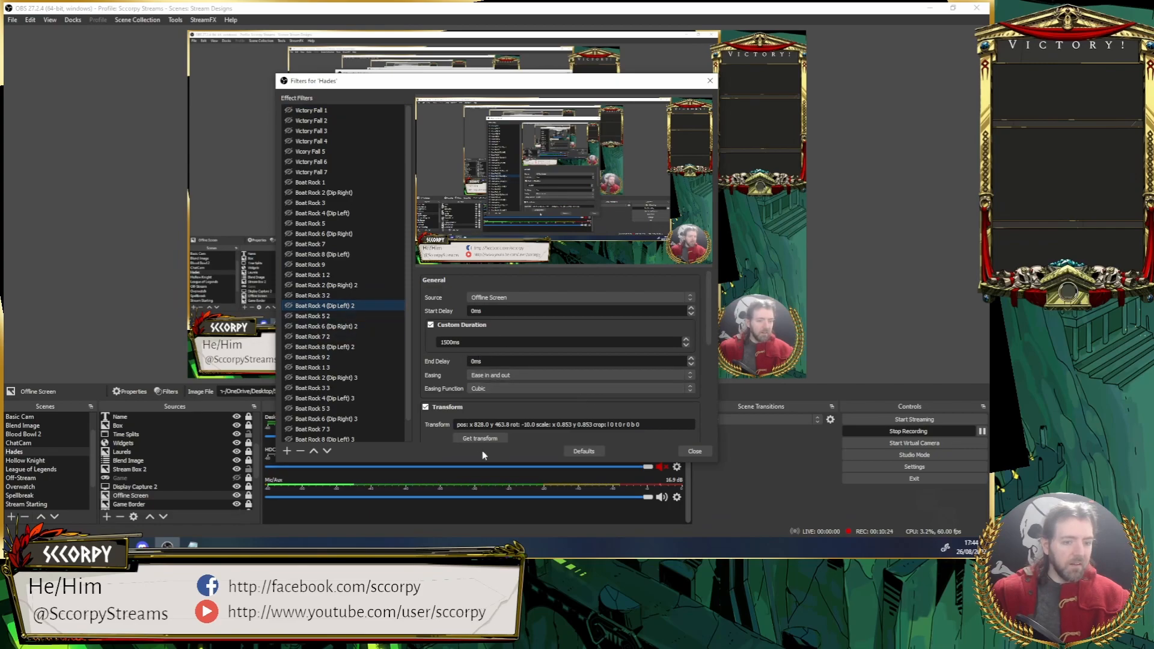
{"action": "left_click_drag", "start_coordinate": [636, 423], "coordinate": [458, 423]}
{"action": "key", "text": "ctrl+c"}
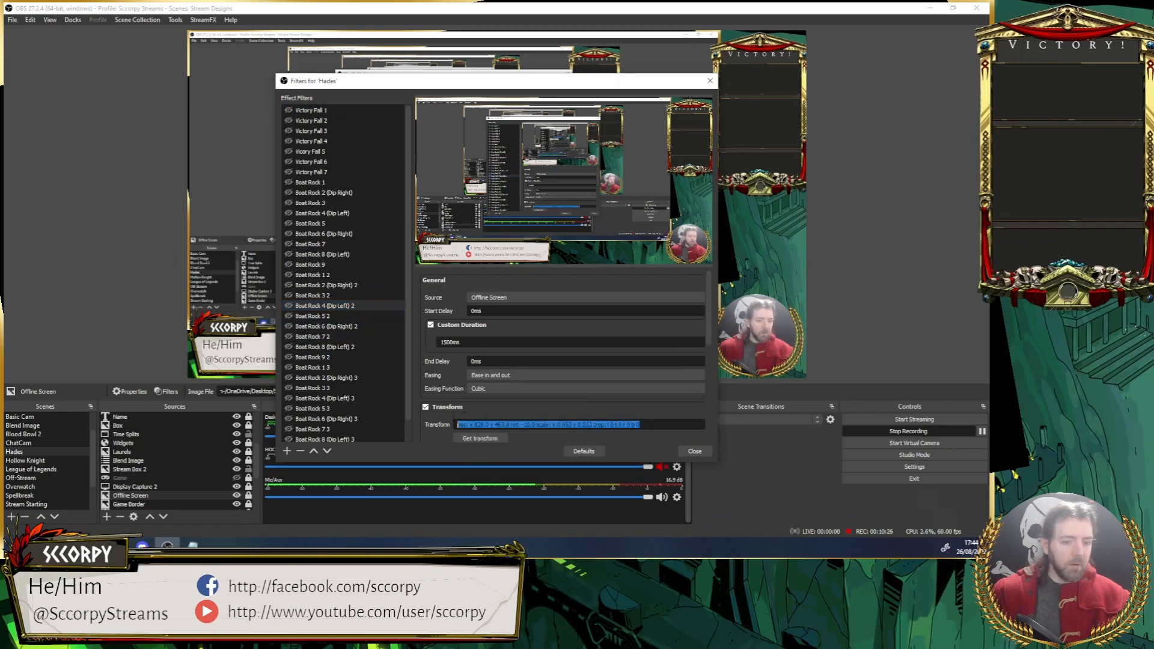
{"action": "left_click", "coordinate": [338, 348]}
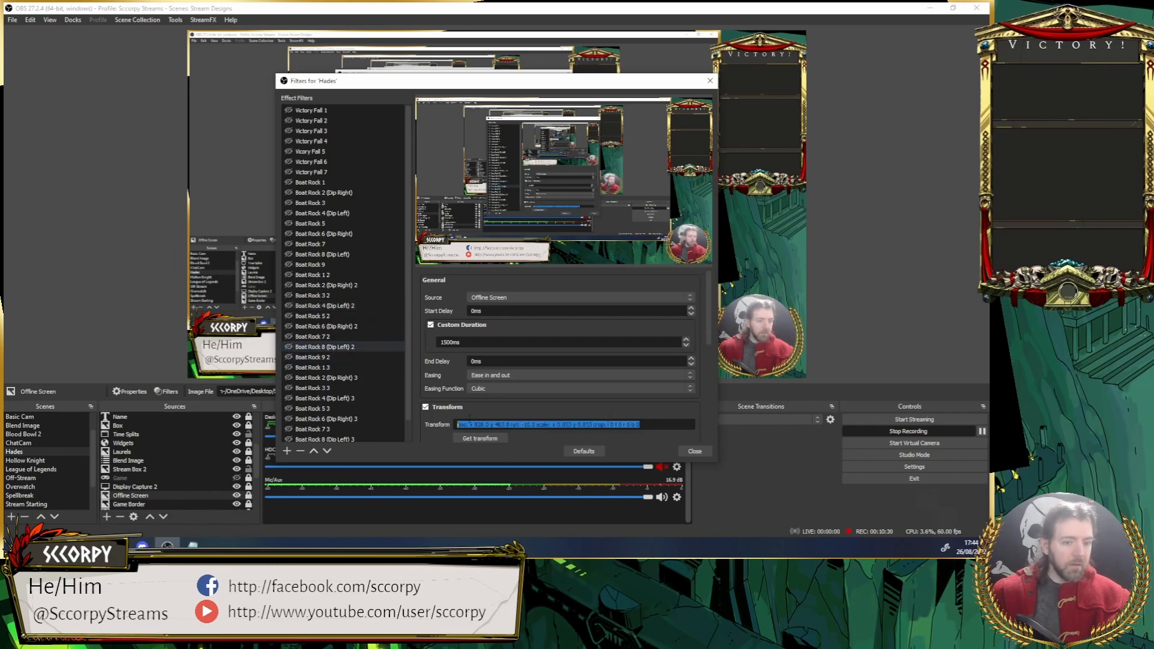
{"action": "key", "text": "ctrl+v"}
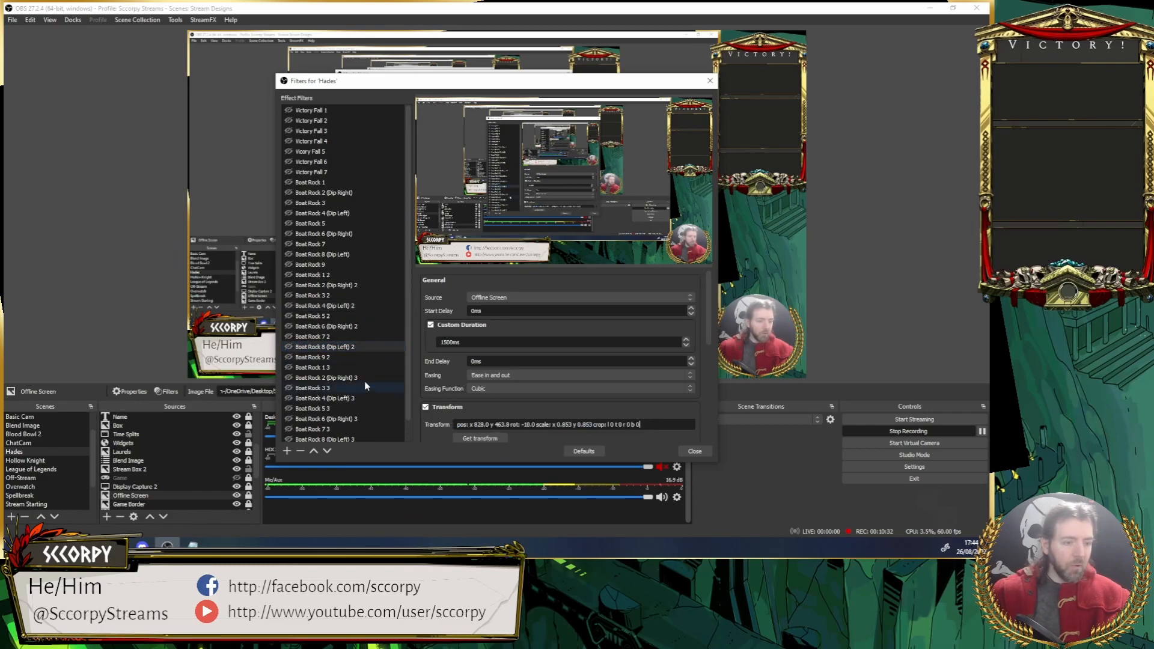
{"action": "left_click", "coordinate": [694, 451]}
Step: Reset the rotation of the Offline Screen source to 0.00 in its transform settings
{"action": "right_click", "coordinate": [188, 497]}
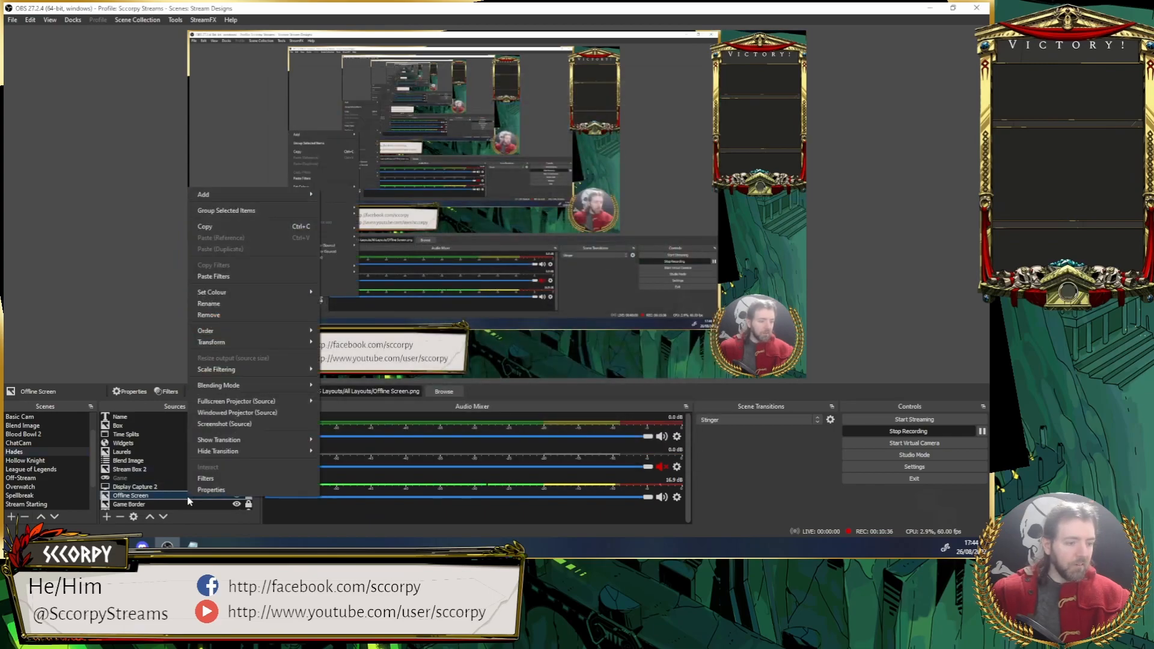
{"action": "mouse_move", "coordinate": [239, 344]}
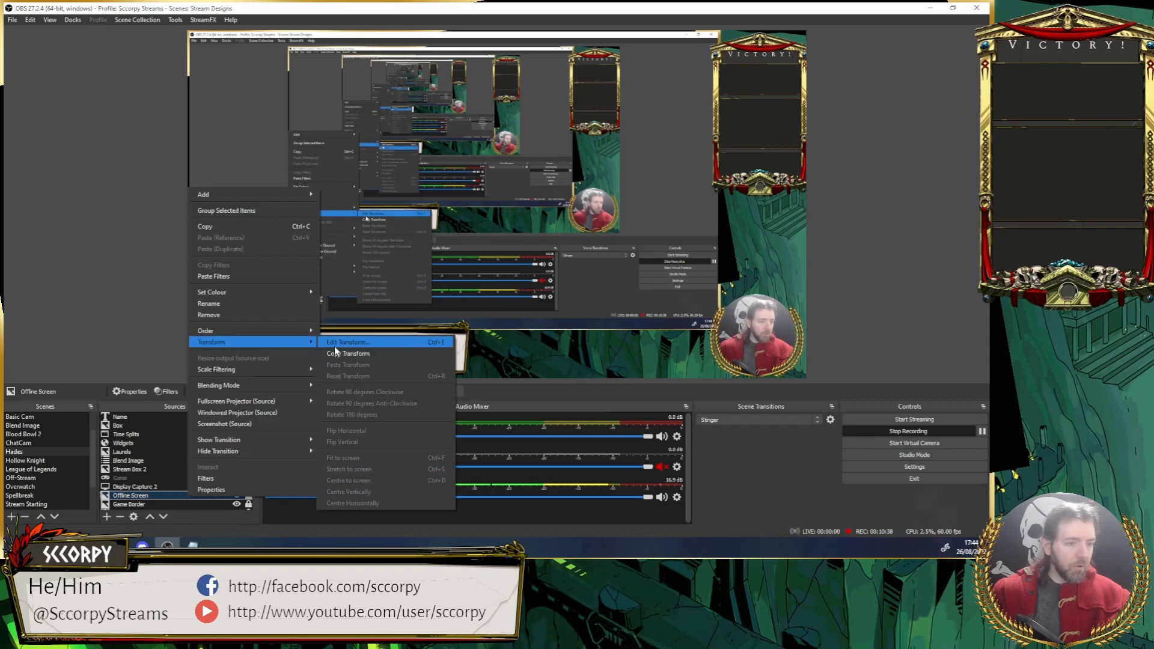
{"action": "left_click", "coordinate": [333, 345]}
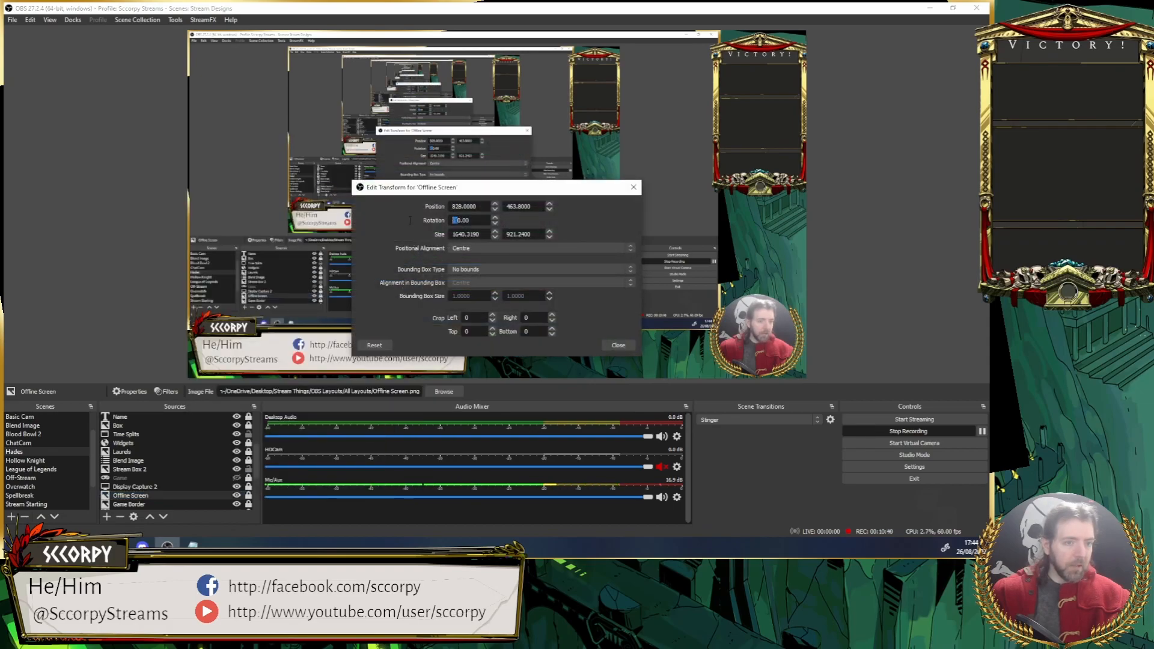
{"action": "type", "text": "0"}
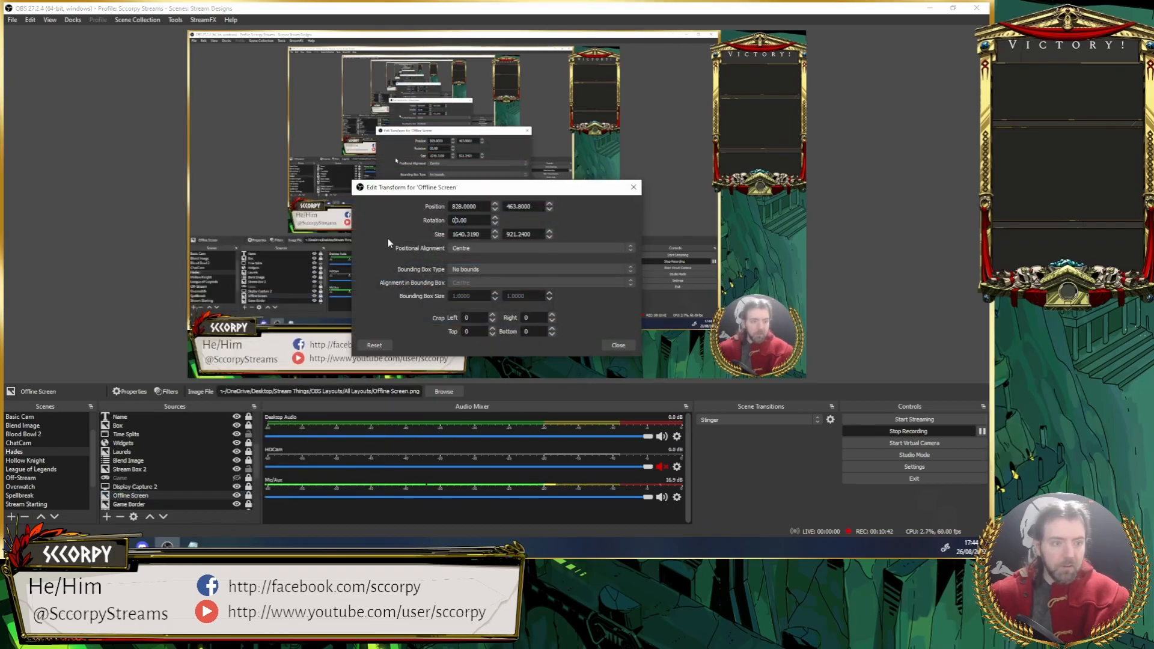
{"action": "left_click", "coordinate": [617, 345]}
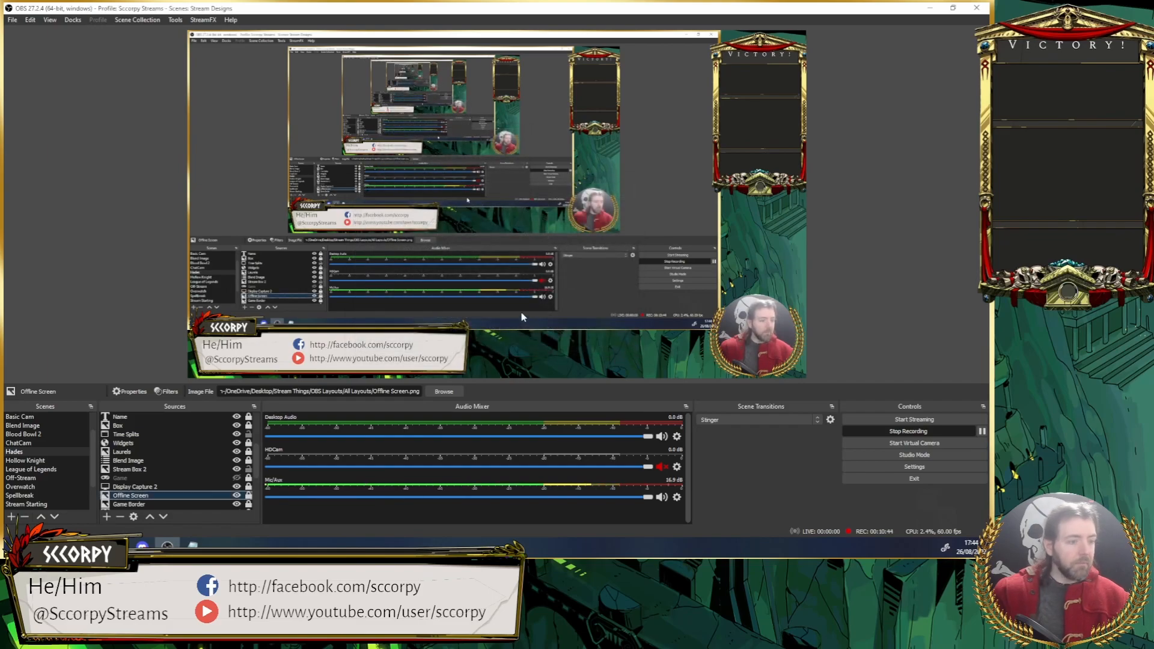
Step: In the Hades scene's filters, set the source of Boat Rock 1 3 to Display Capture 2 and get its current transform
{"action": "left_click", "coordinate": [162, 487]}
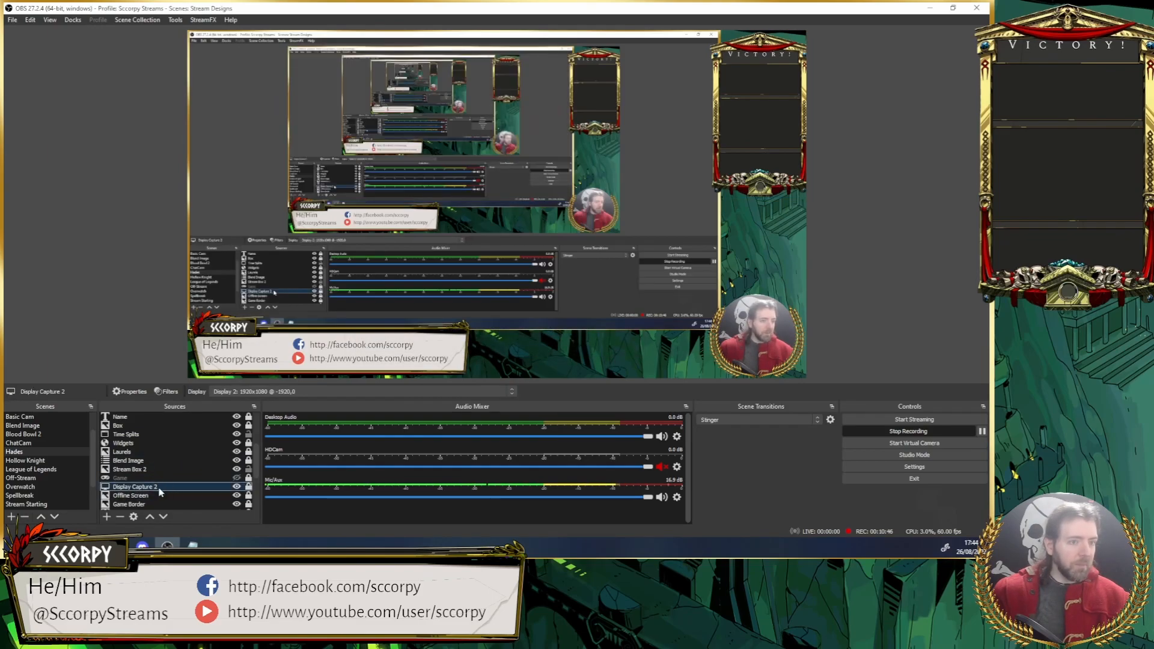
{"action": "right_click", "coordinate": [52, 452]}
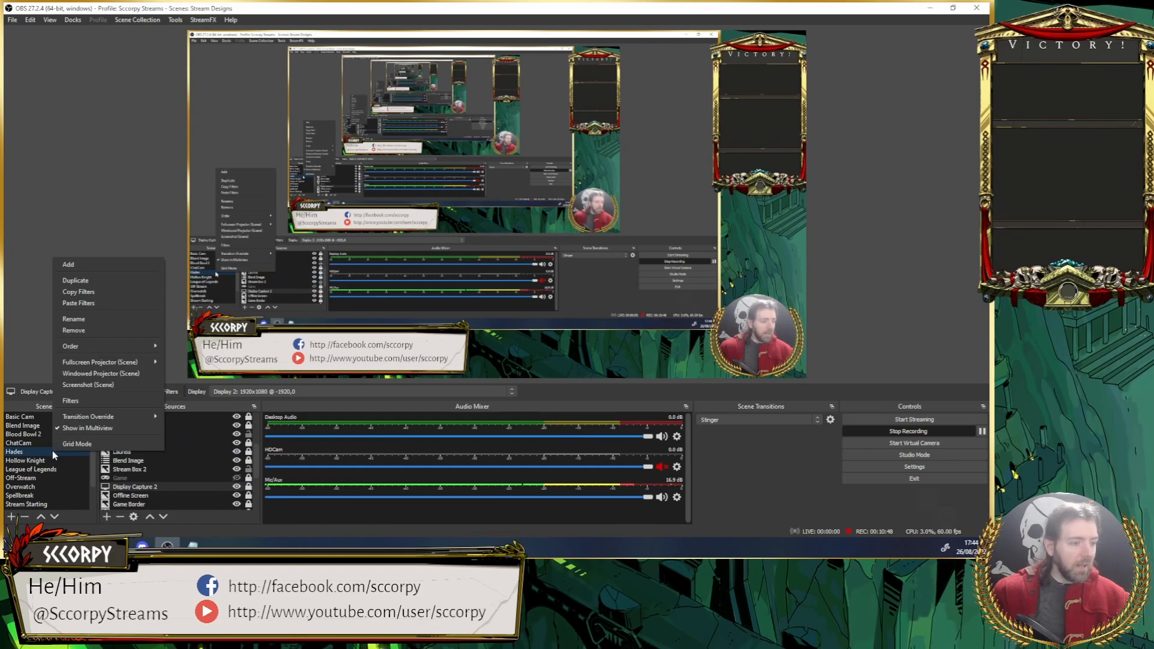
{"action": "left_click", "coordinate": [197, 486]}
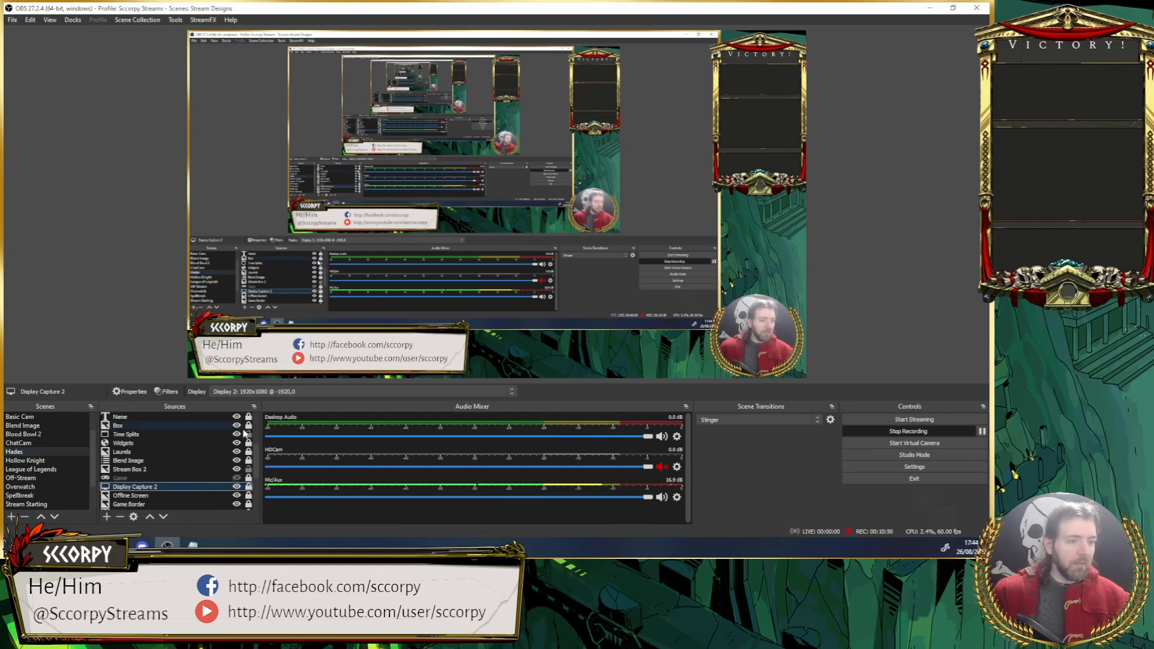
{"action": "right_click", "coordinate": [54, 451]}
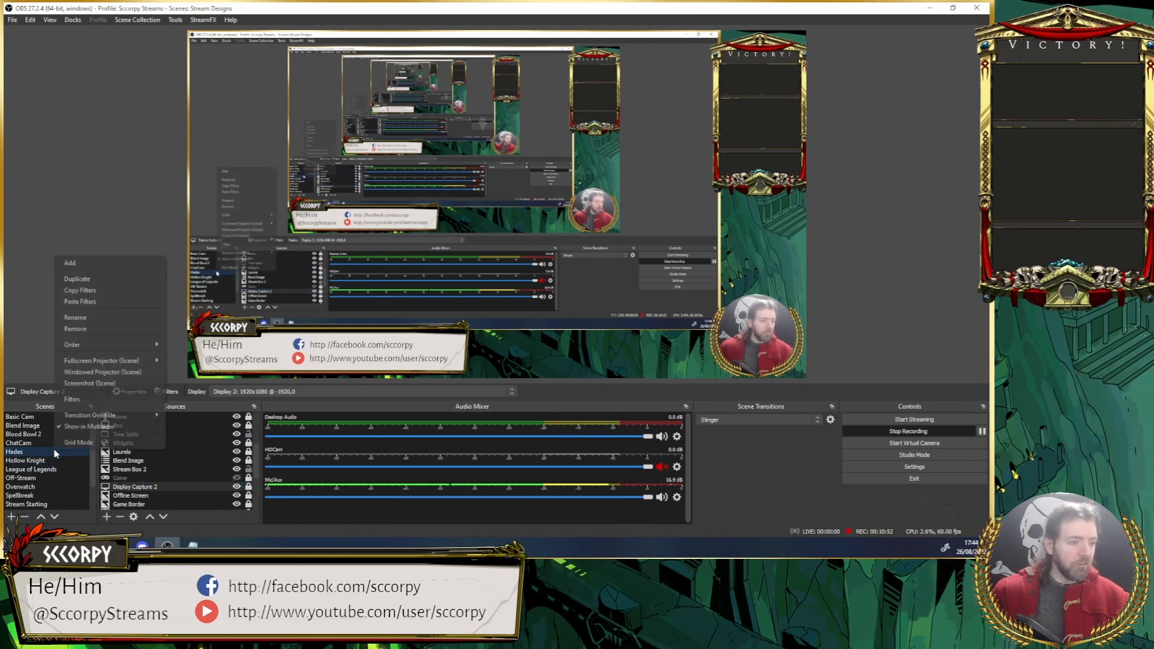
{"action": "left_click", "coordinate": [102, 400]}
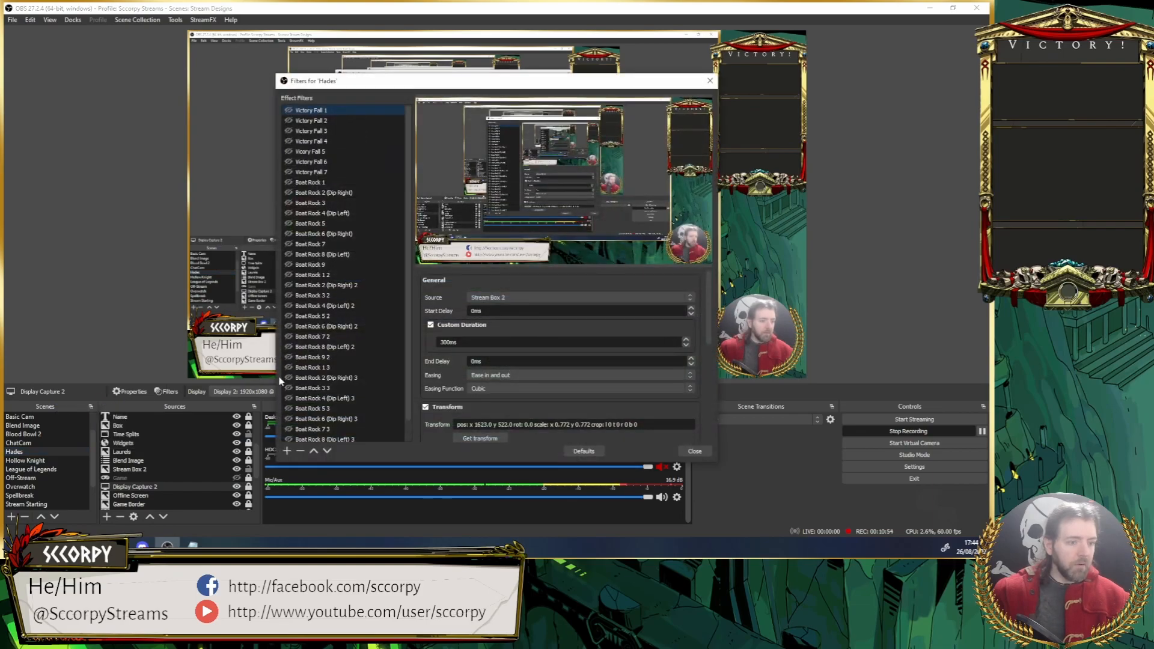
{"action": "scroll", "coordinate": [355, 354], "scroll_direction": "down", "scroll_amount": 1}
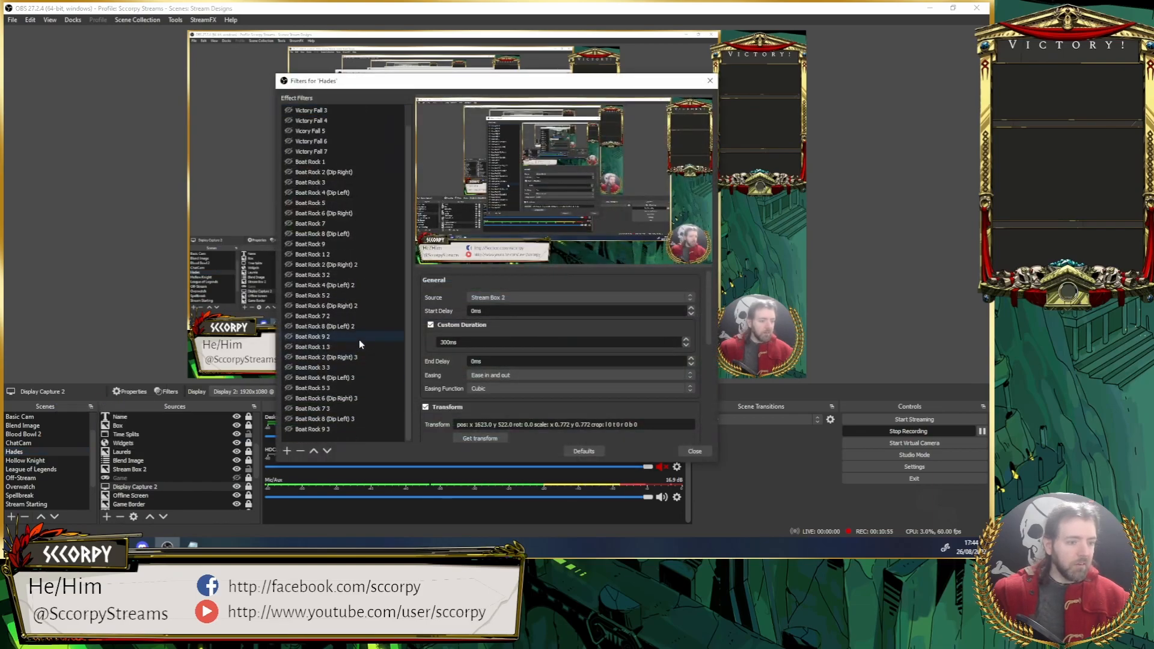
{"action": "left_click", "coordinate": [304, 347]}
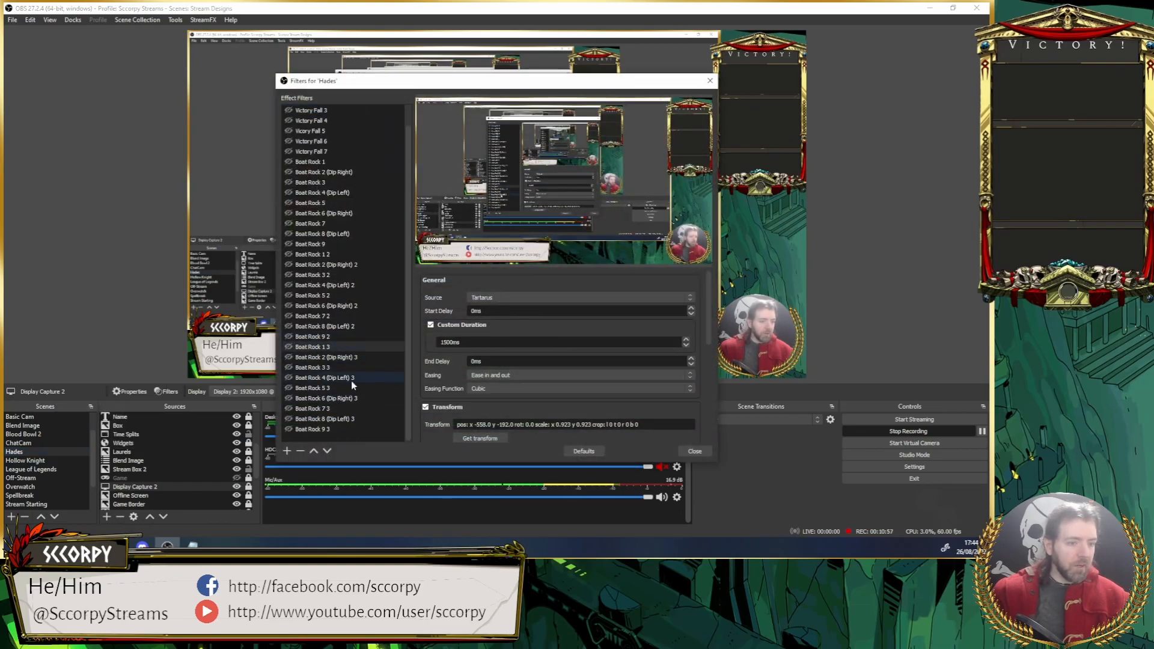
{"action": "left_click", "coordinate": [574, 298]}
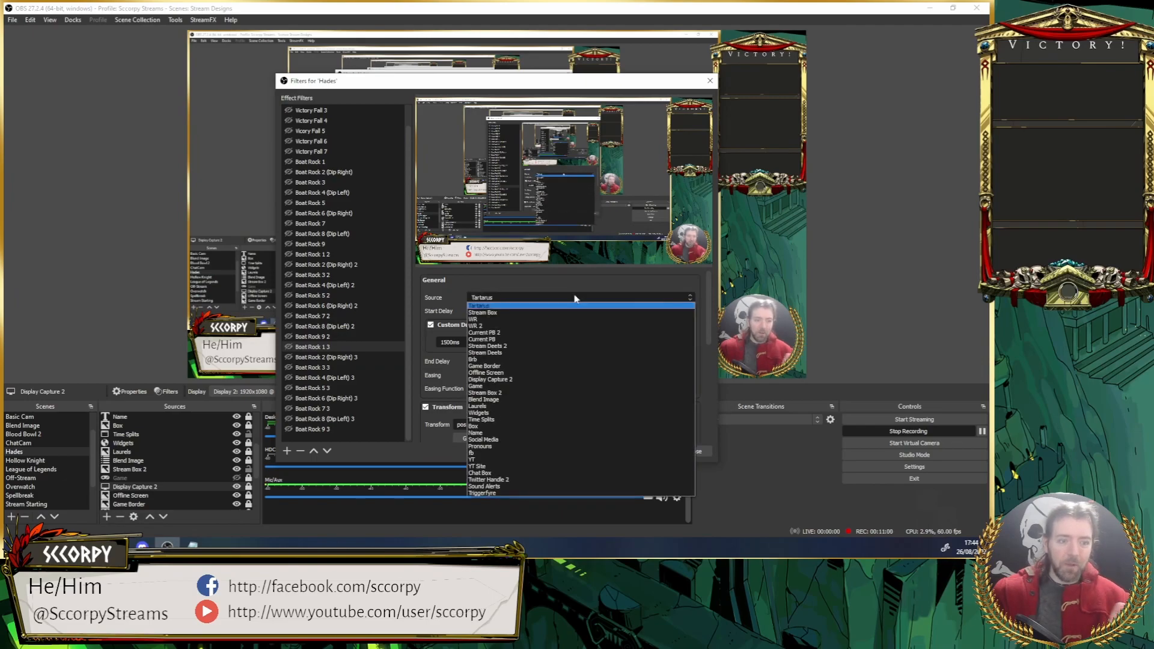
{"action": "left_click", "coordinate": [523, 381]}
{"action": "scroll", "coordinate": [453, 354], "scroll_direction": "down", "scroll_amount": 2}
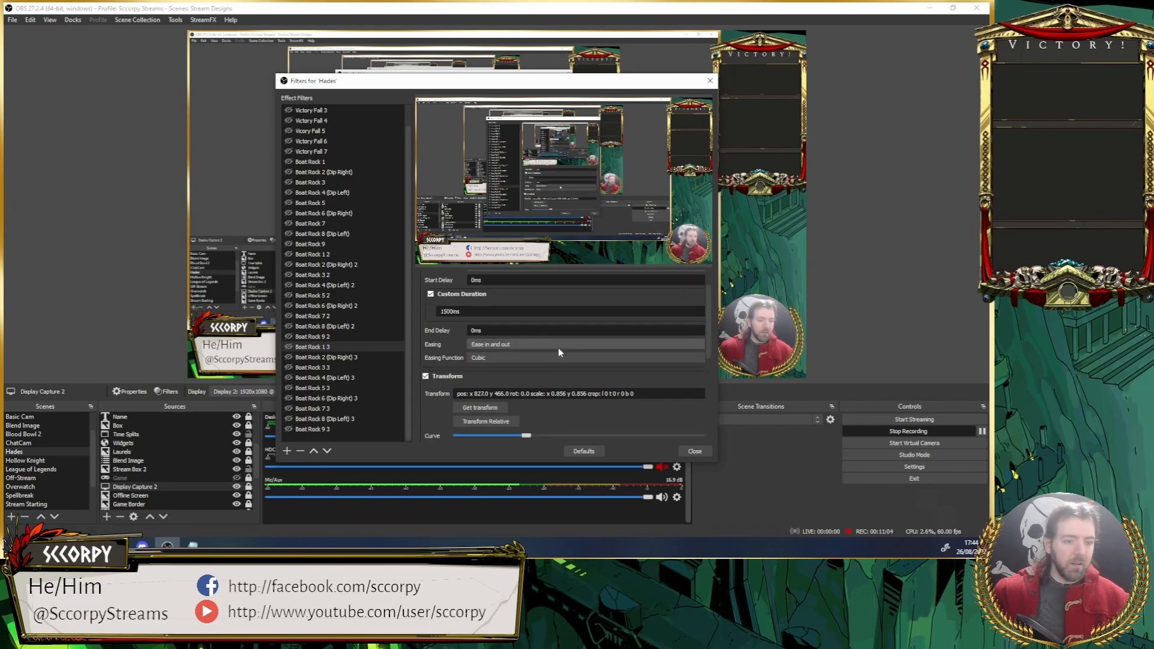
{"action": "left_click", "coordinate": [486, 410]}
Step: Set the source of Boat Rock 2 (Dip Right) 3, Boat Rock 3 3 and Boat Rock 4 (Dip Left) 3 to Display Capture 2
{"action": "scroll", "coordinate": [487, 322], "scroll_direction": "up", "scroll_amount": 2}
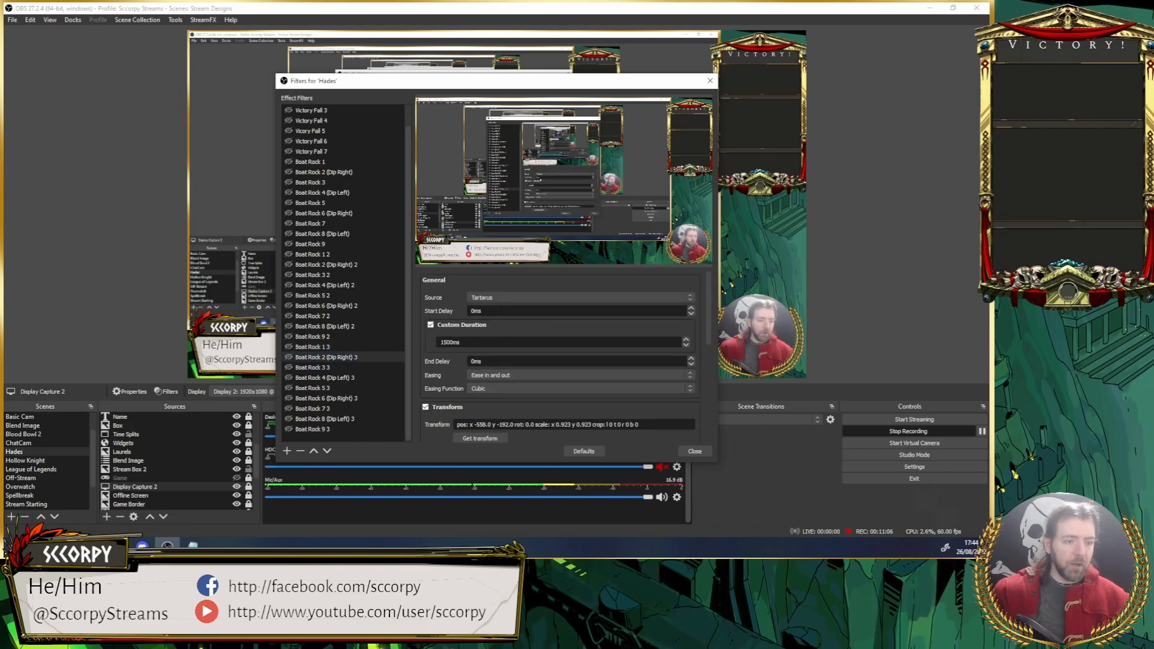
{"action": "left_click", "coordinate": [529, 298]}
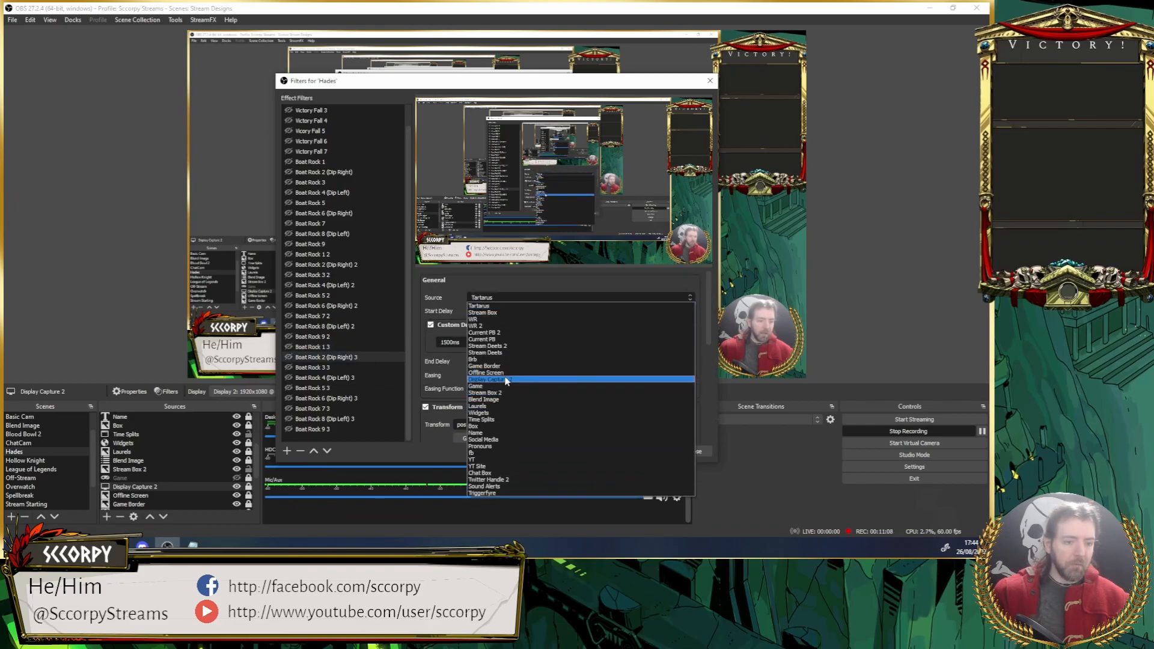
{"action": "left_click", "coordinate": [502, 387]}
{"action": "left_click", "coordinate": [516, 298]}
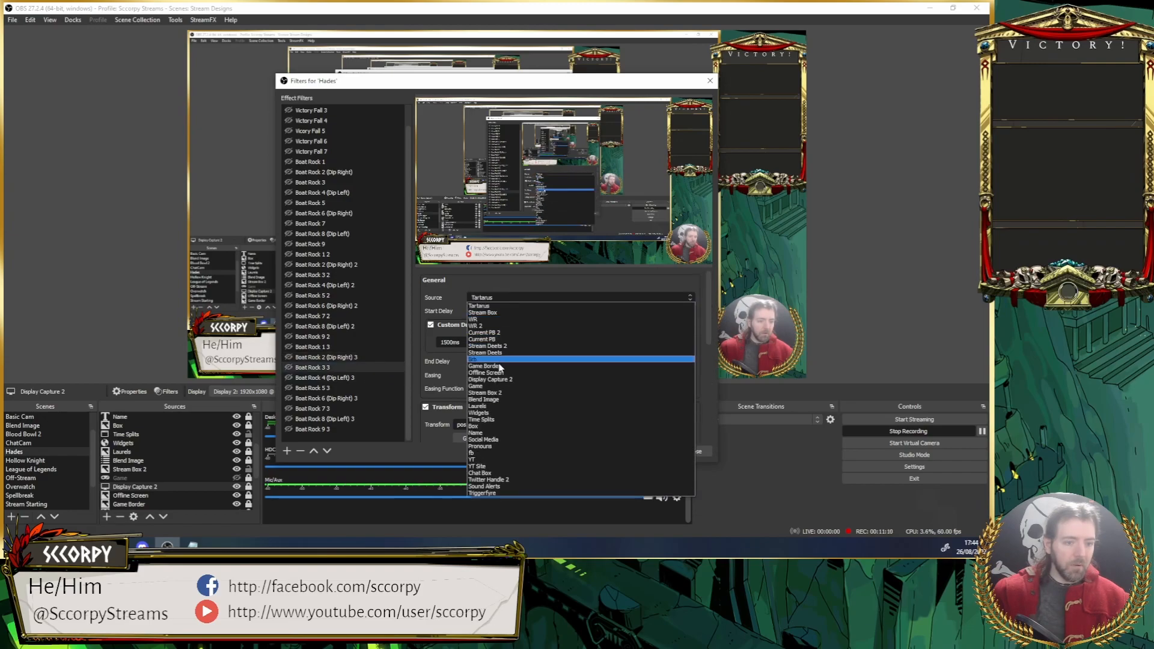
{"action": "left_click", "coordinate": [511, 380]}
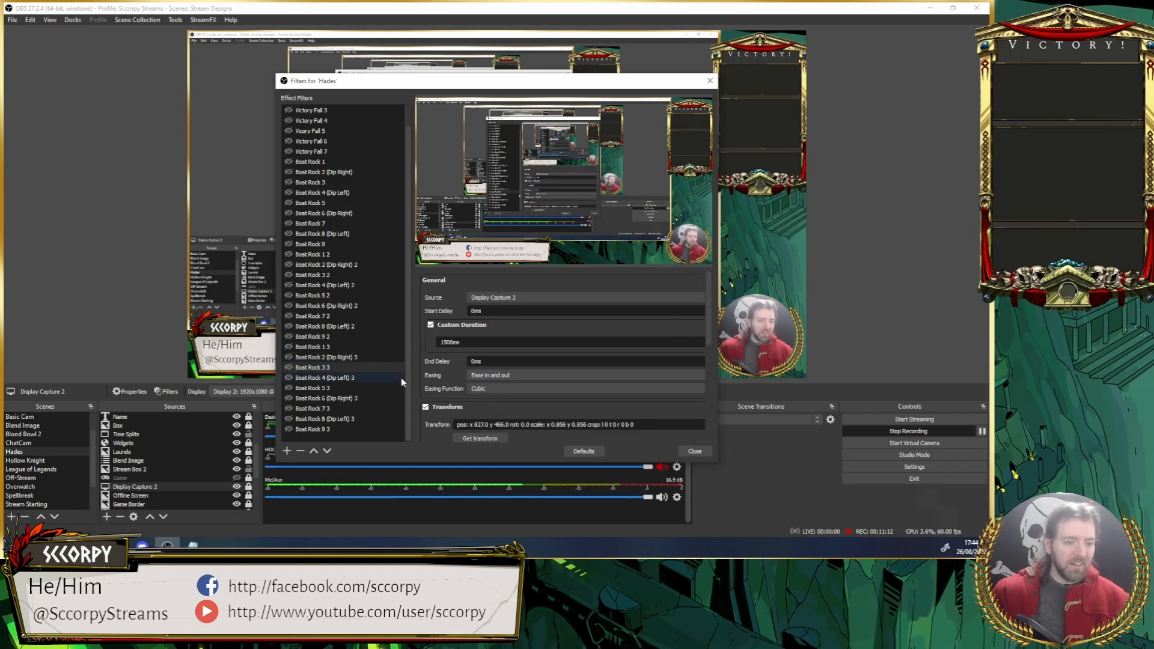
{"action": "left_click", "coordinate": [515, 298]}
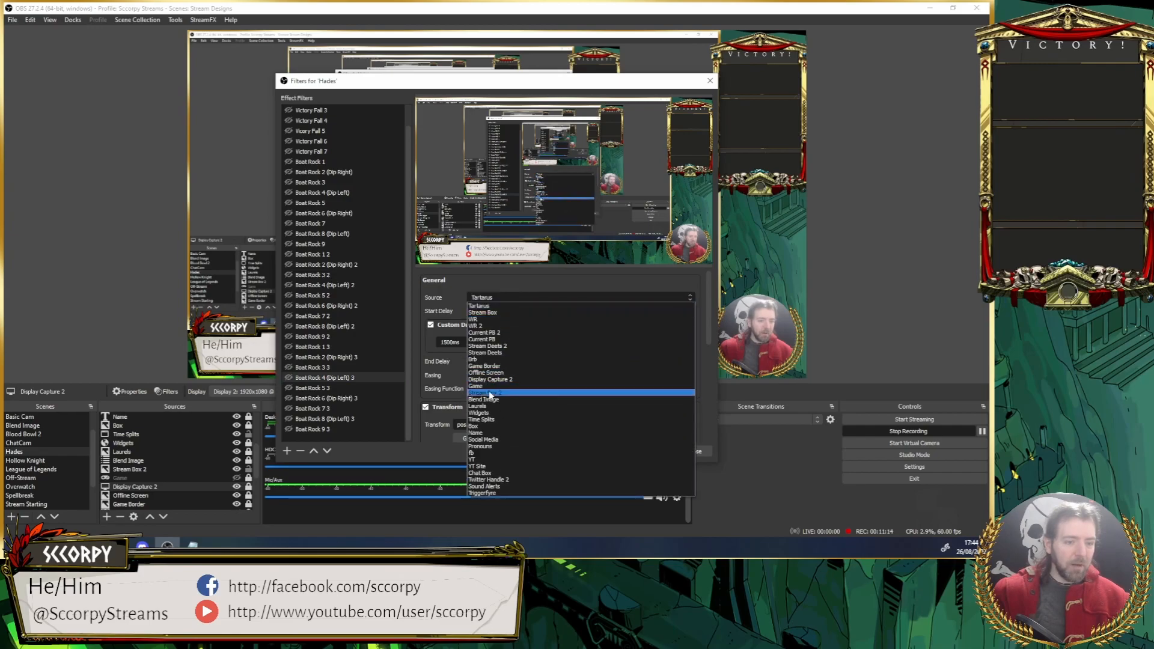
{"action": "left_click", "coordinate": [495, 380]}
Step: Set the source of the Boat Rock 5 3 and Boat Rock 6 (Dip Right) 3 filters to Display Capture 2
{"action": "left_click", "coordinate": [383, 389]}
{"action": "left_click", "coordinate": [526, 300]}
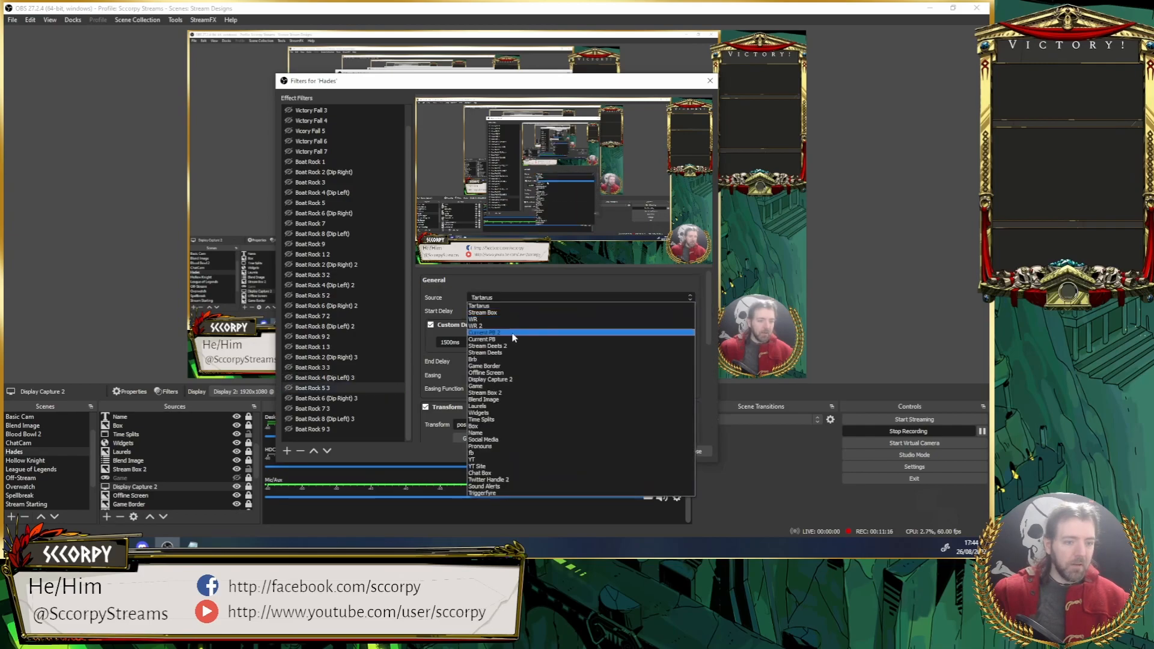
{"action": "left_click", "coordinate": [514, 386]}
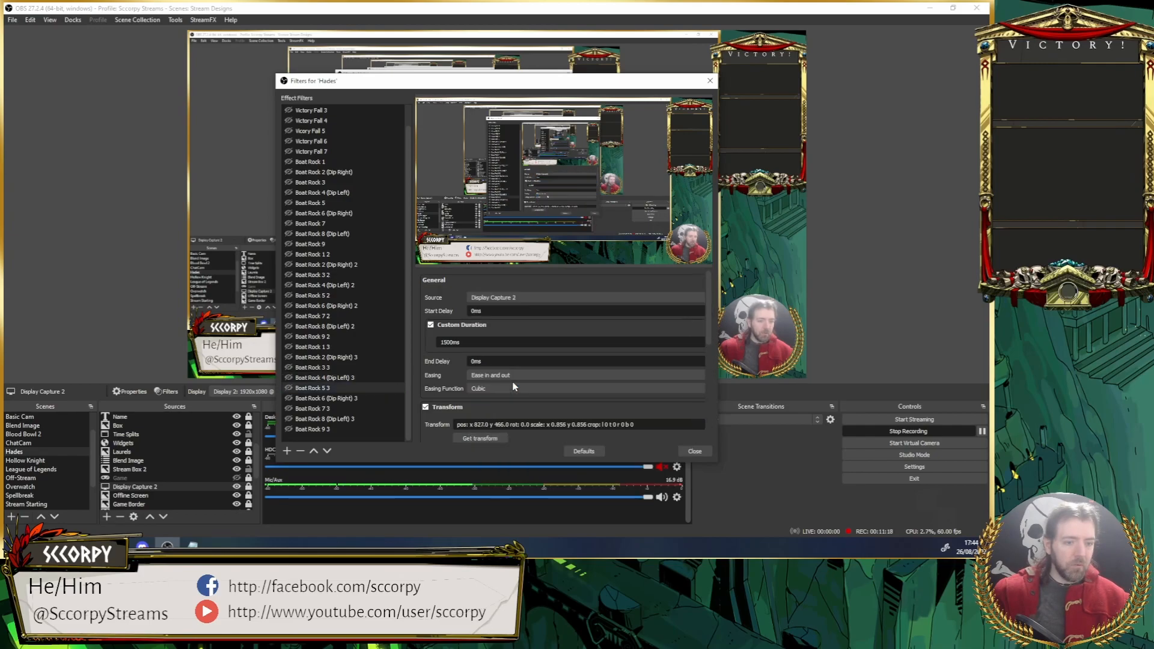
{"action": "left_click", "coordinate": [384, 398]}
{"action": "left_click", "coordinate": [529, 298]}
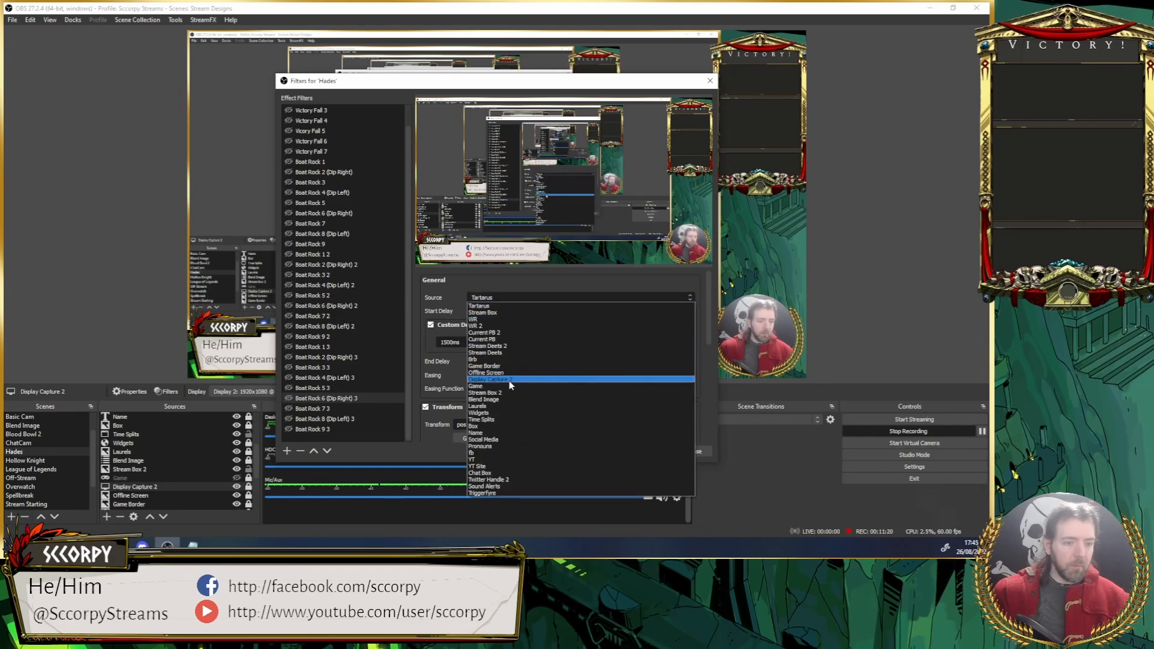
{"action": "left_click", "coordinate": [509, 380]}
Step: Set the source of Boat Rock 7 3, Boat Rock 8 (Dip Left) 3 and Boat Rock 9 3 to Display Capture 2
{"action": "left_click", "coordinate": [372, 412]}
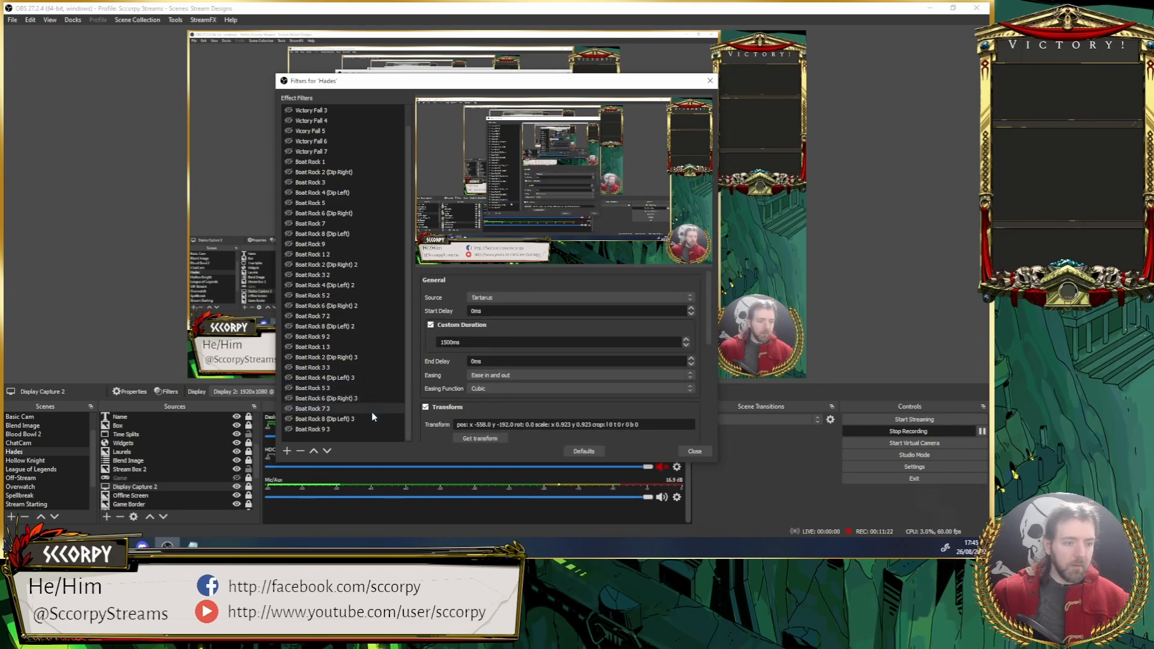
{"action": "left_click", "coordinate": [526, 297]}
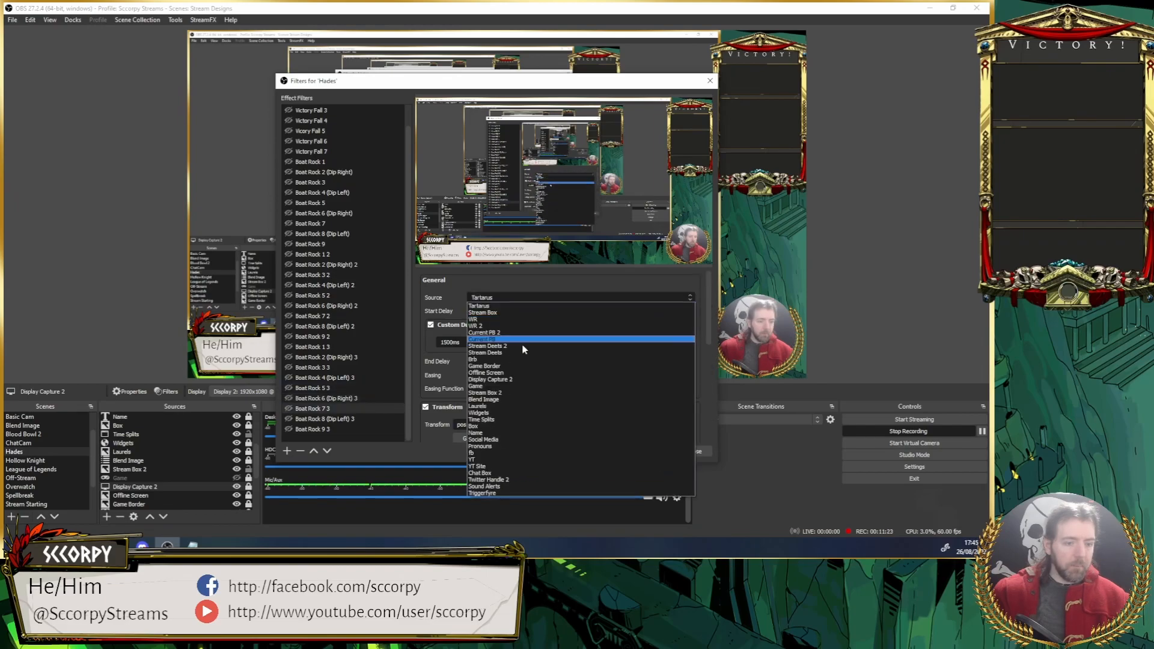
{"action": "left_click", "coordinate": [514, 380]}
{"action": "left_click", "coordinate": [381, 420]}
{"action": "left_click", "coordinate": [523, 298]}
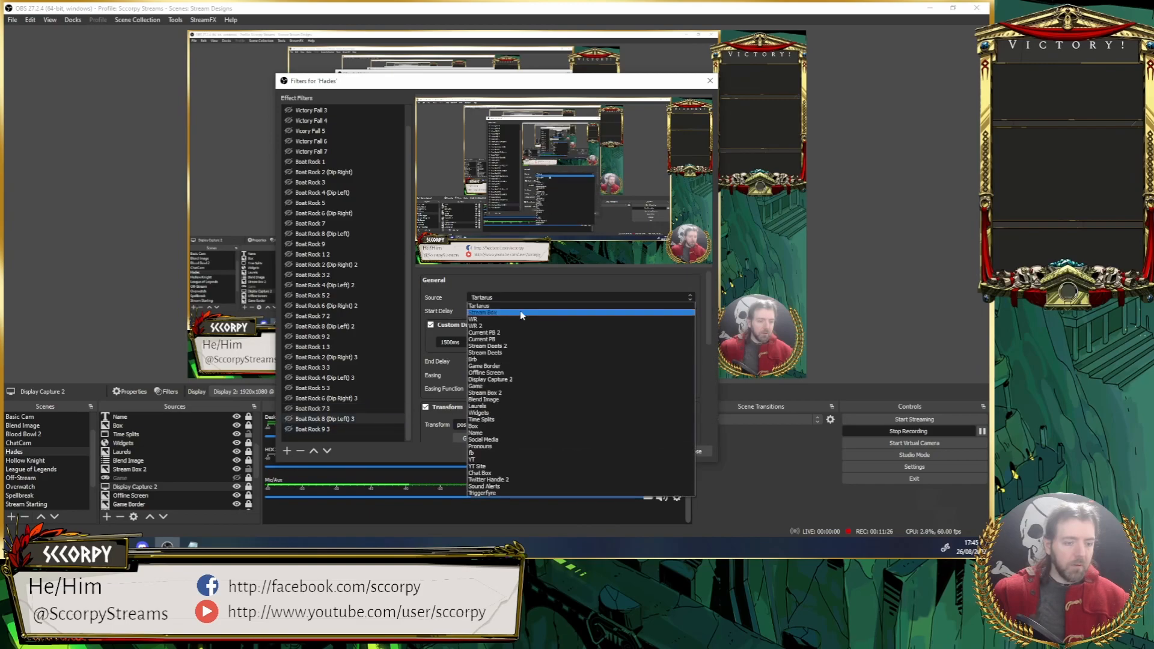
{"action": "left_click", "coordinate": [517, 379]}
{"action": "left_click", "coordinate": [382, 429]}
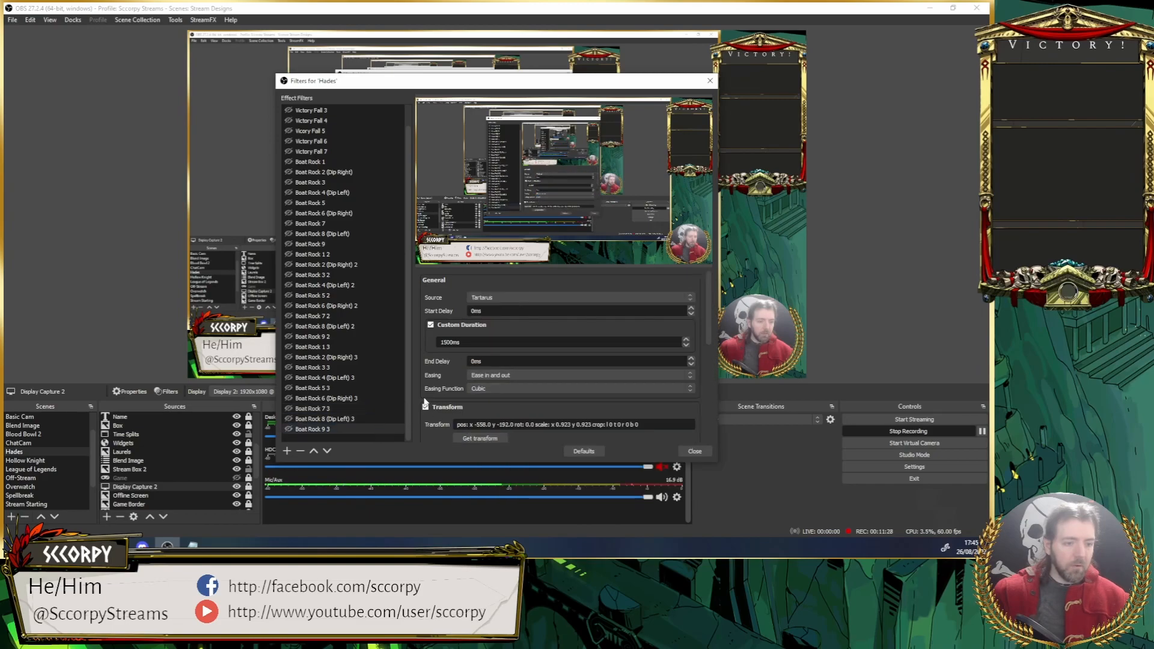
{"action": "left_click", "coordinate": [517, 298]}
{"action": "left_click", "coordinate": [500, 378]}
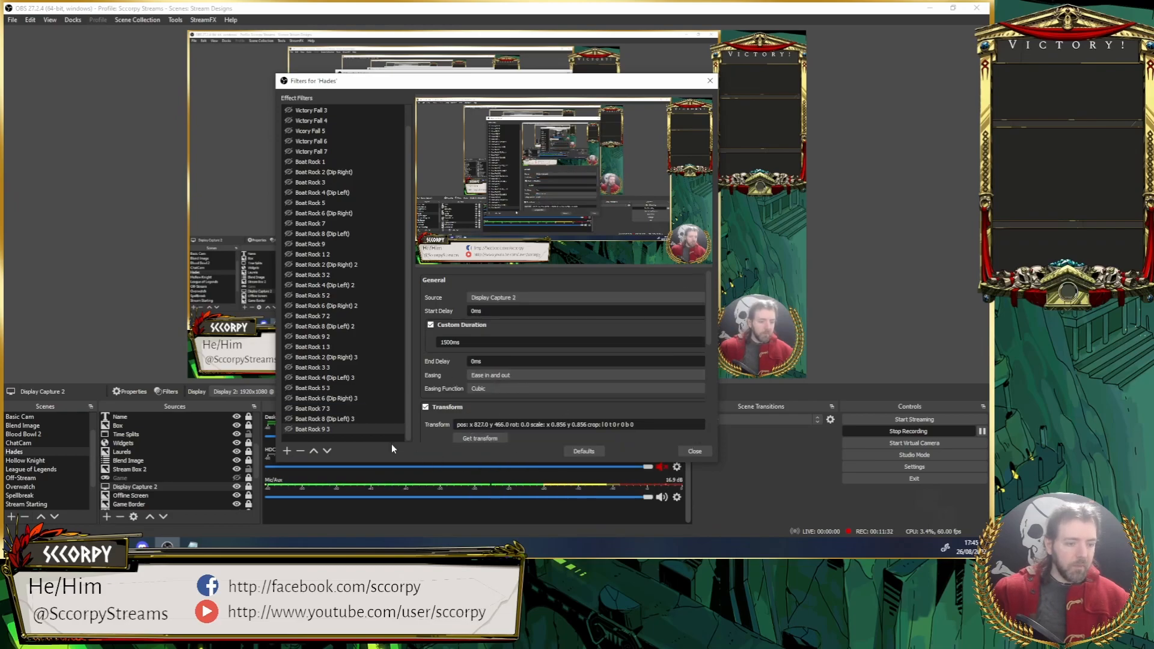
Step: Get the current transform in the level filters Boat Rock 9 3, 7 3, 5 3, 3 3 and 1 3, and close the filters
{"action": "left_click", "coordinate": [370, 428]}
{"action": "left_click", "coordinate": [389, 412]}
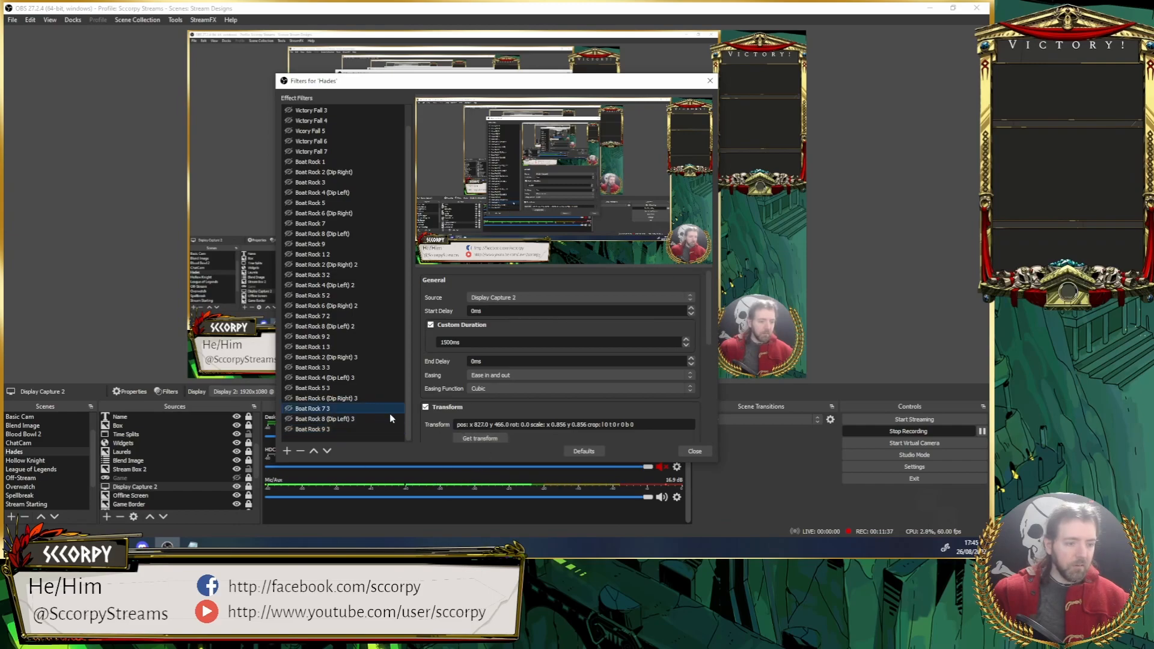
{"action": "left_click", "coordinate": [365, 388]}
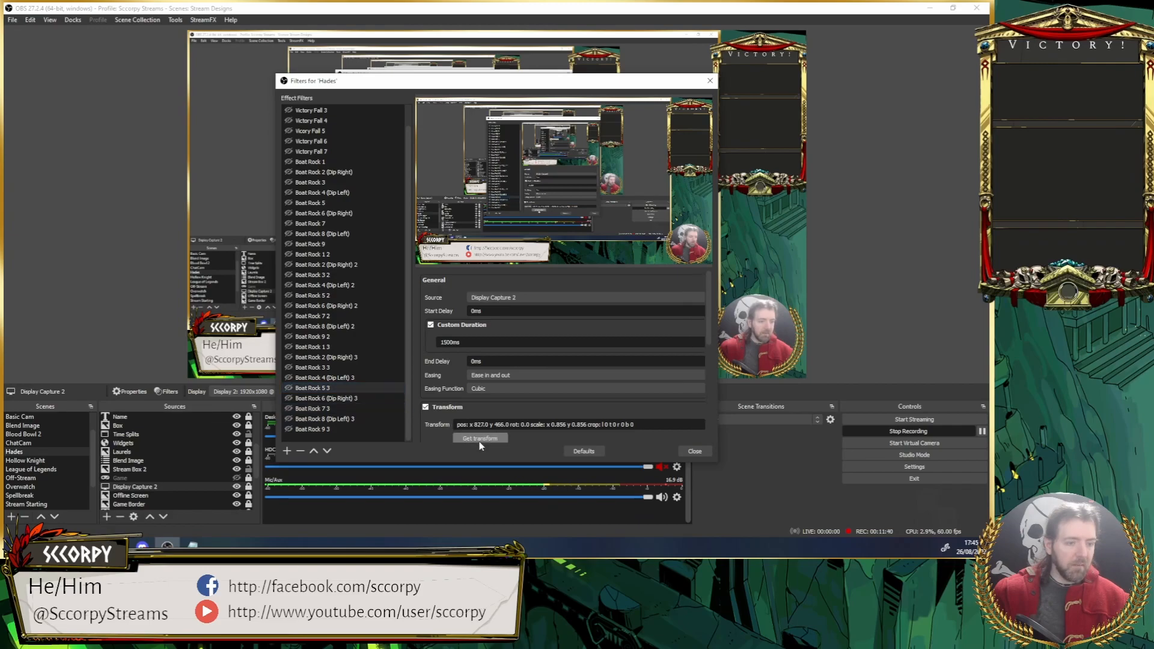
{"action": "left_click", "coordinate": [379, 367]}
{"action": "left_click", "coordinate": [368, 347]}
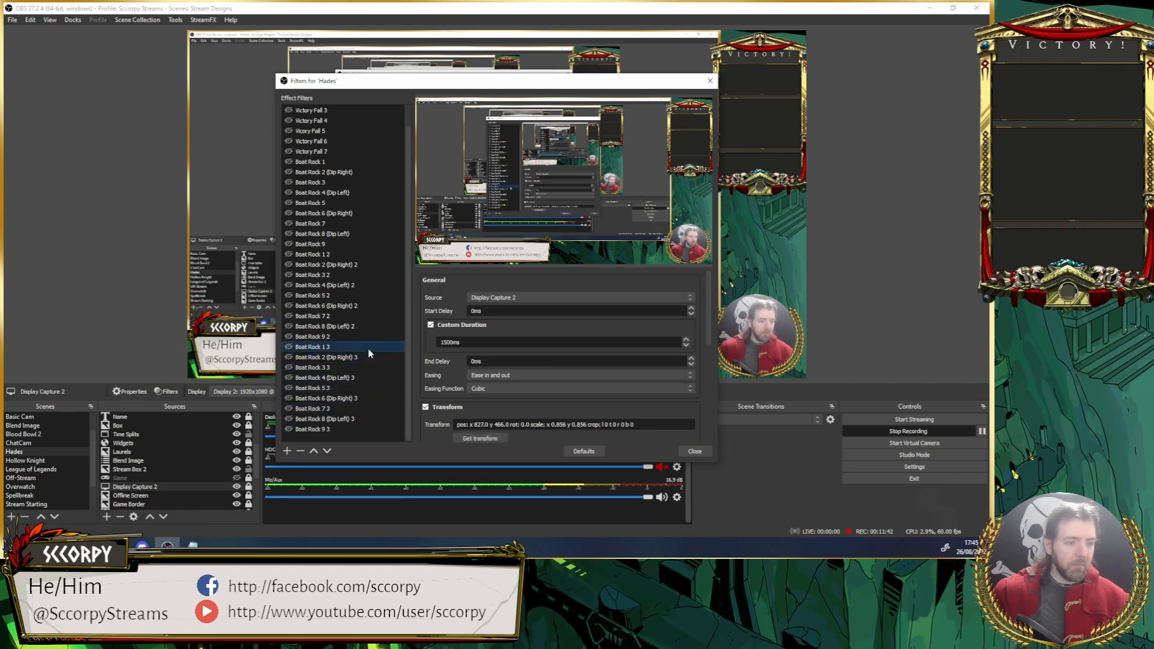
{"action": "left_click", "coordinate": [697, 451]}
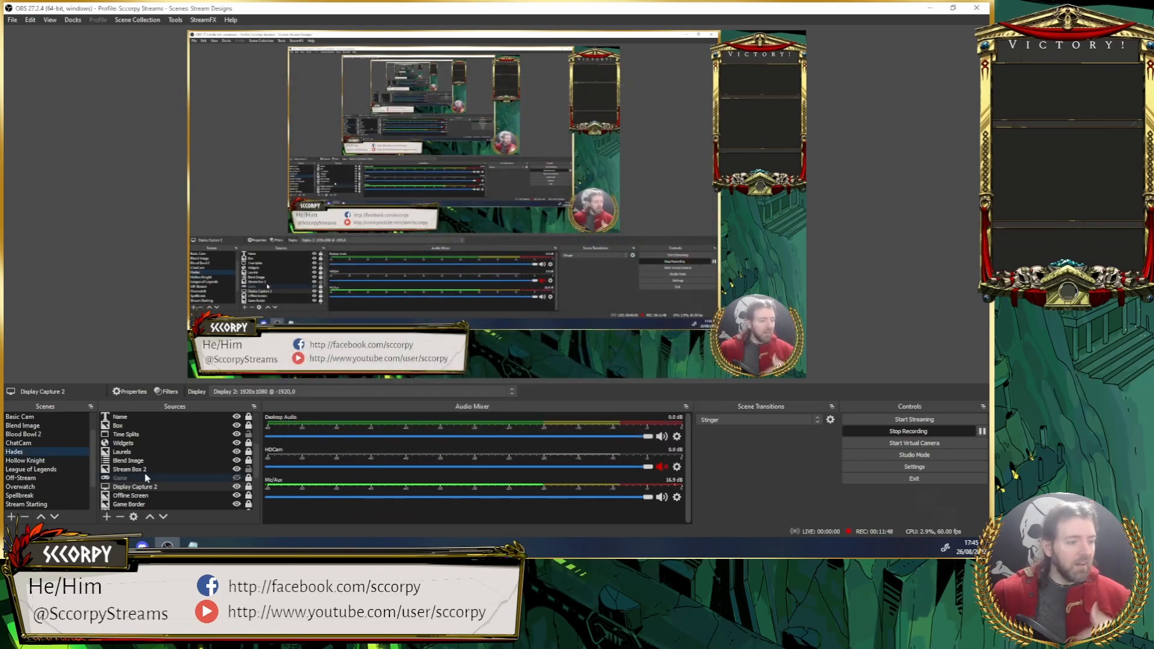
Step: Set the rotation of the Display Capture 2 source to 10.00 in its transform settings
{"action": "right_click", "coordinate": [161, 486]}
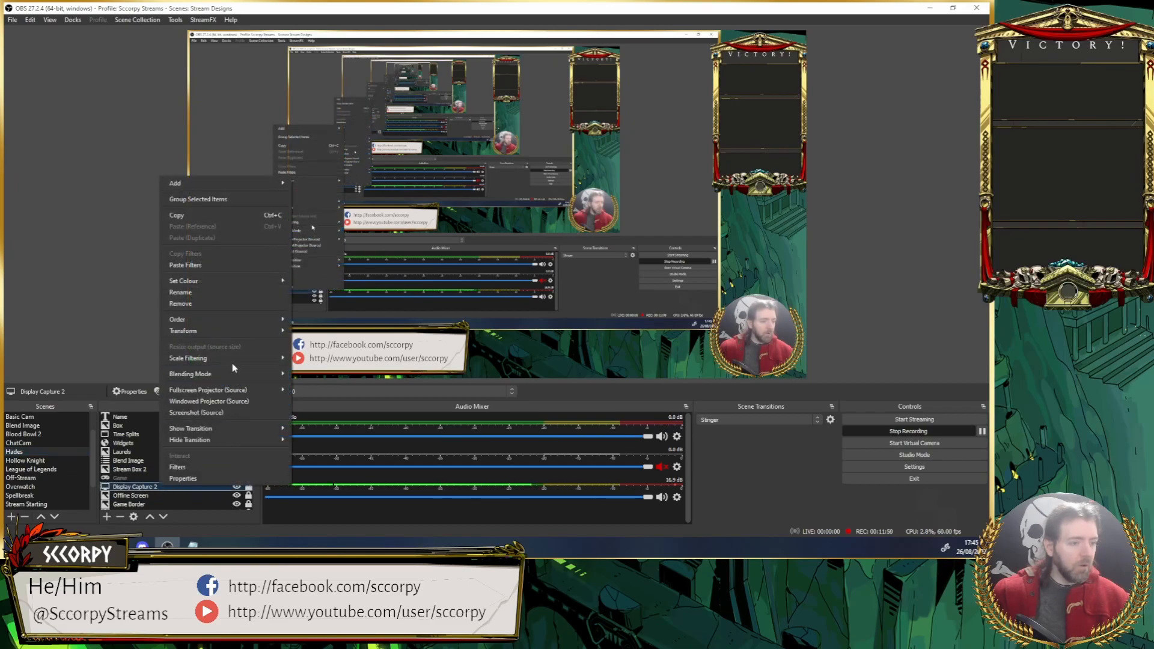
{"action": "mouse_move", "coordinate": [232, 330]}
{"action": "left_click", "coordinate": [316, 332]}
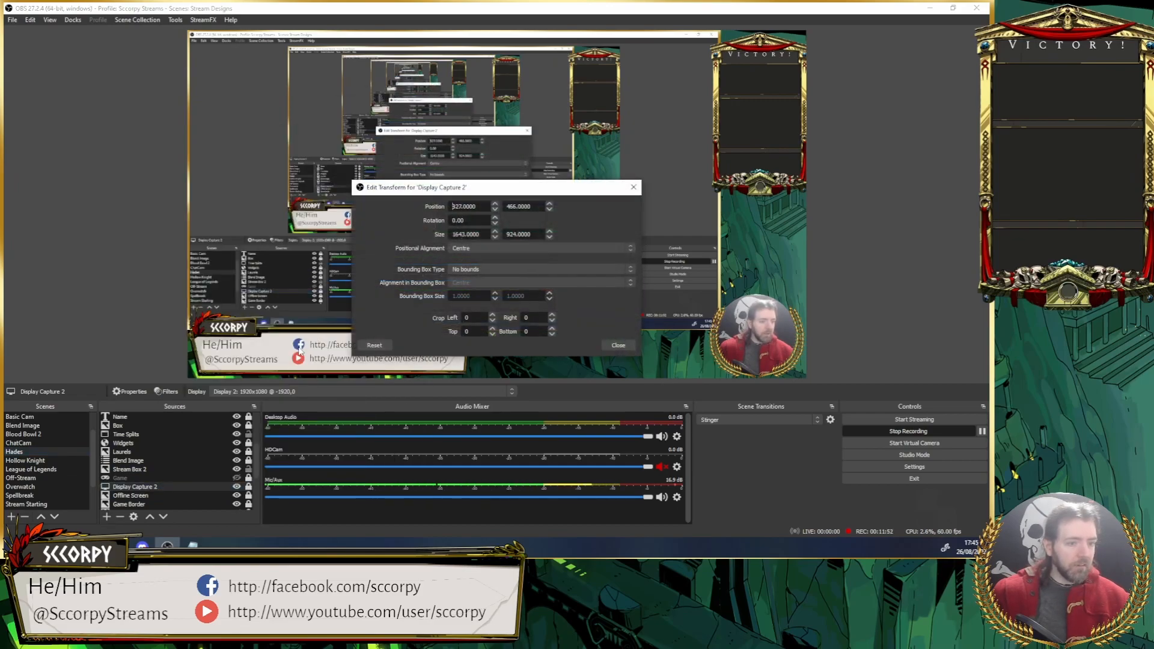
{"action": "left_click", "coordinate": [453, 220]}
{"action": "type", "text": "1"}
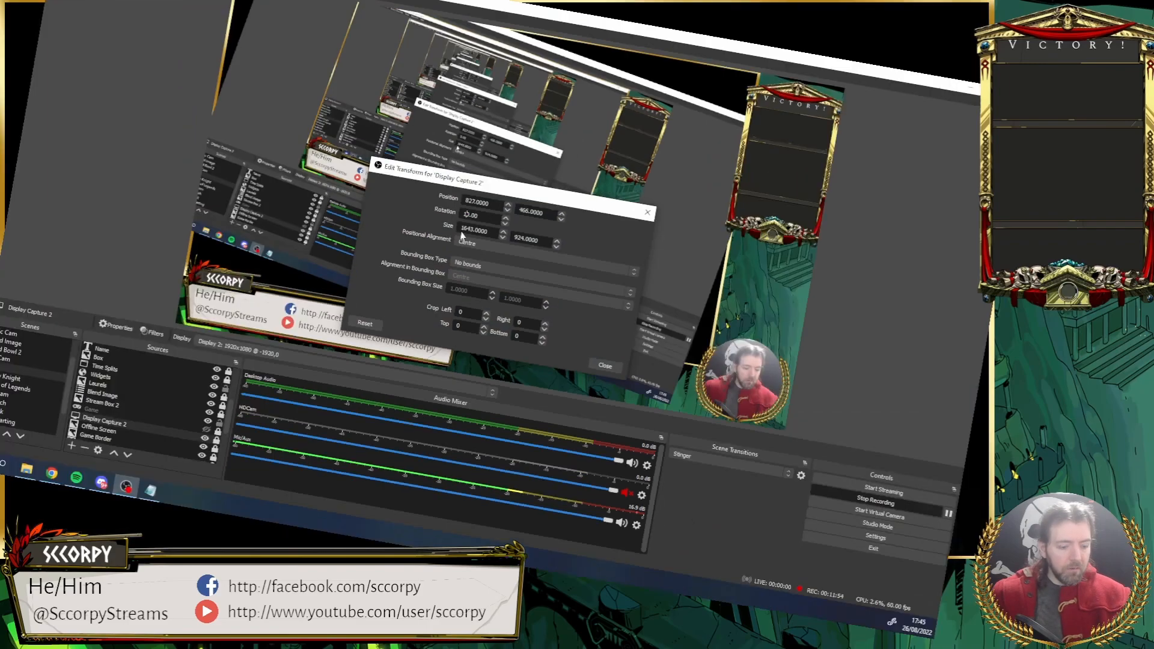
{"action": "left_click", "coordinate": [604, 366]}
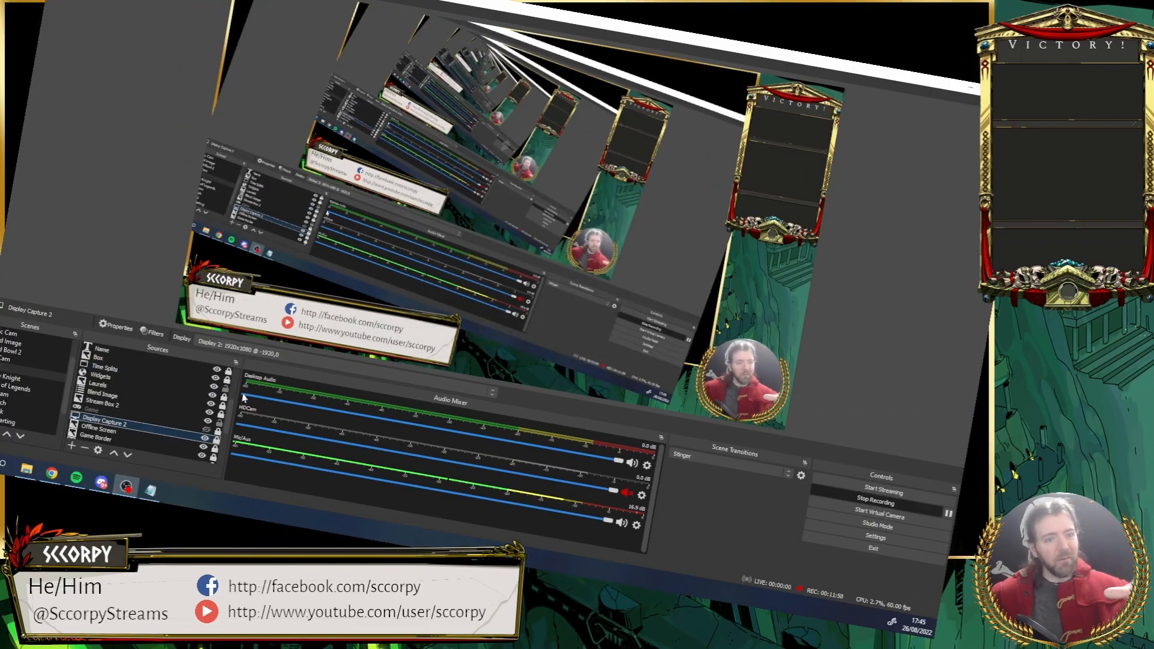
Step: In the Hades filters, get the transform in Boat Rock 2 (Dip Right) 3 and copy it into Boat Rock 6 (Dip Right) 3
{"action": "right_click", "coordinate": [30, 377]}
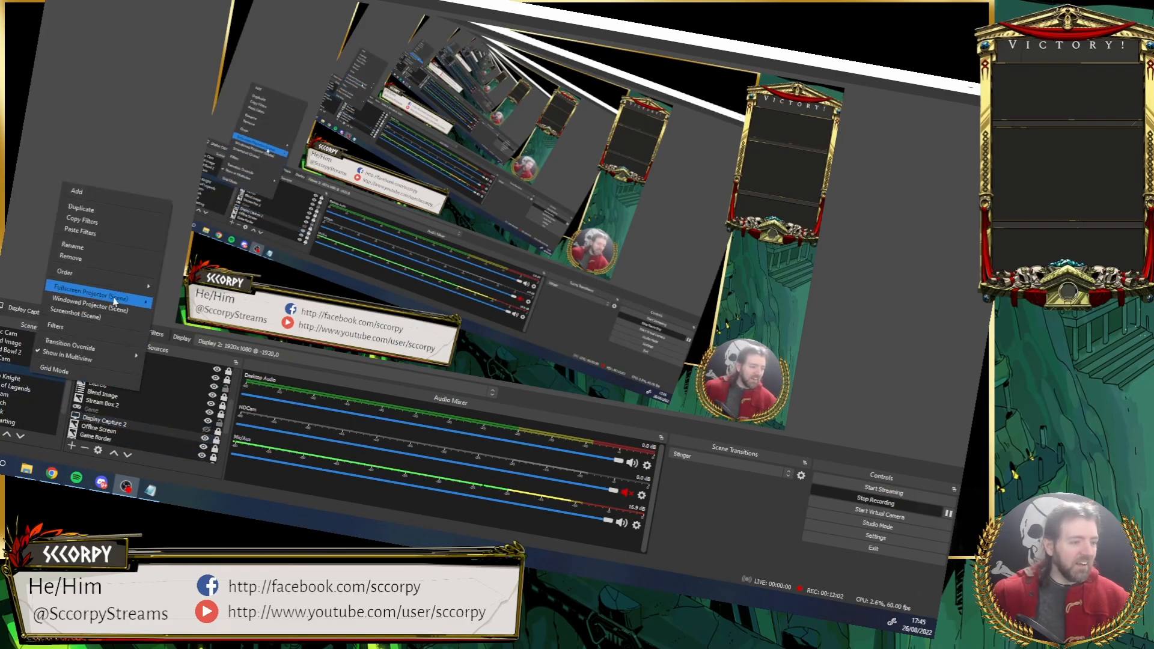
{"action": "left_click", "coordinate": [101, 333]}
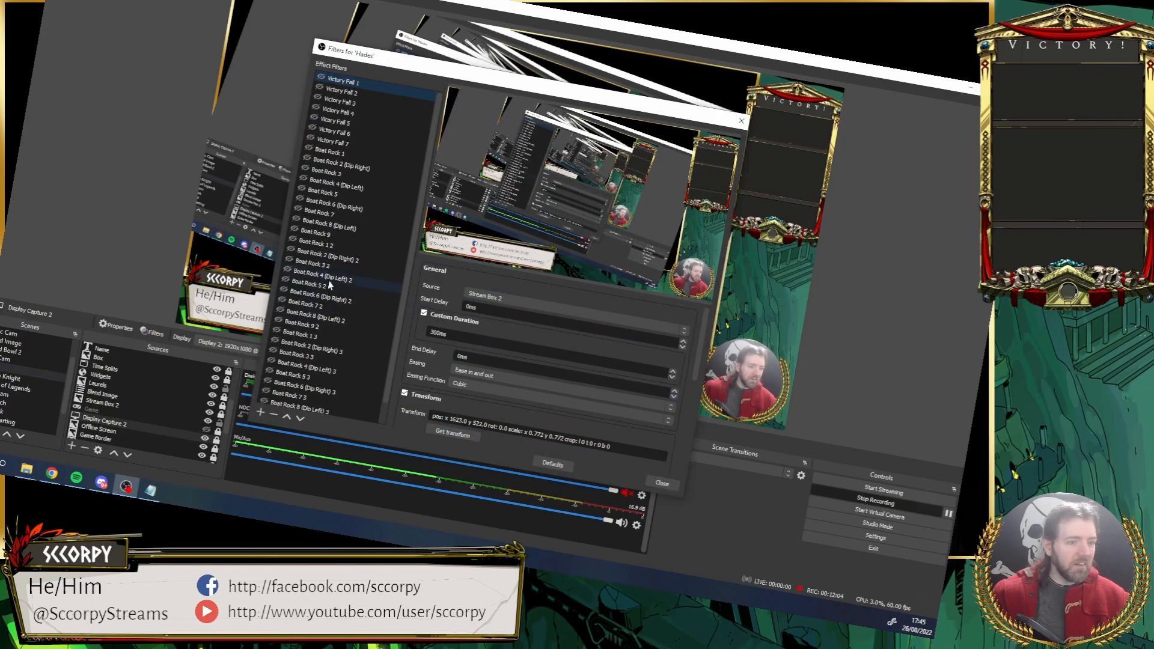
{"action": "scroll", "coordinate": [321, 328], "scroll_direction": "down", "scroll_amount": 1}
{"action": "left_click", "coordinate": [322, 329]}
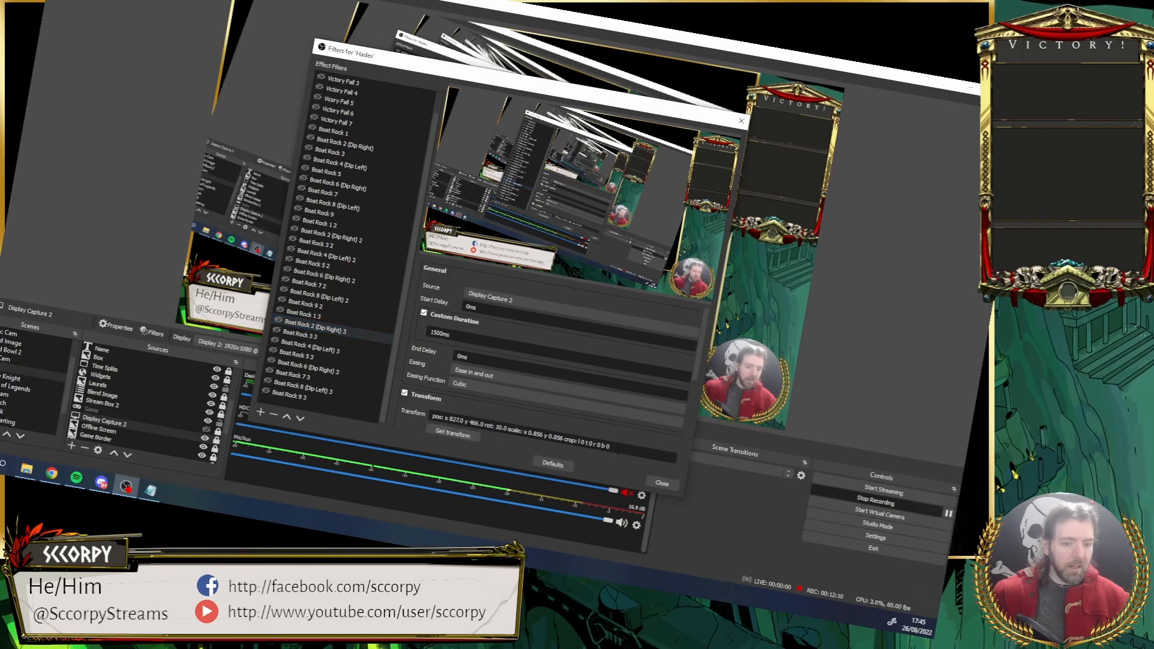
{"action": "left_click_drag", "start_coordinate": [444, 418], "coordinate": [610, 445]}
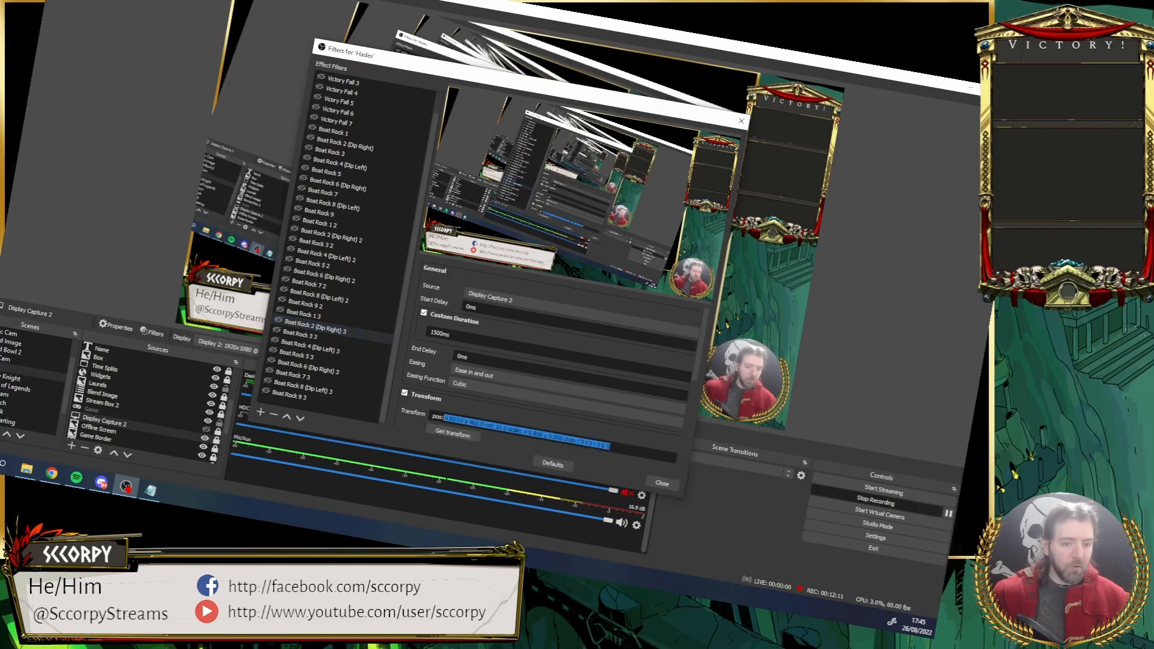
{"action": "left_click", "coordinate": [359, 369]}
{"action": "left_click_drag", "start_coordinate": [609, 447], "coordinate": [470, 422]}
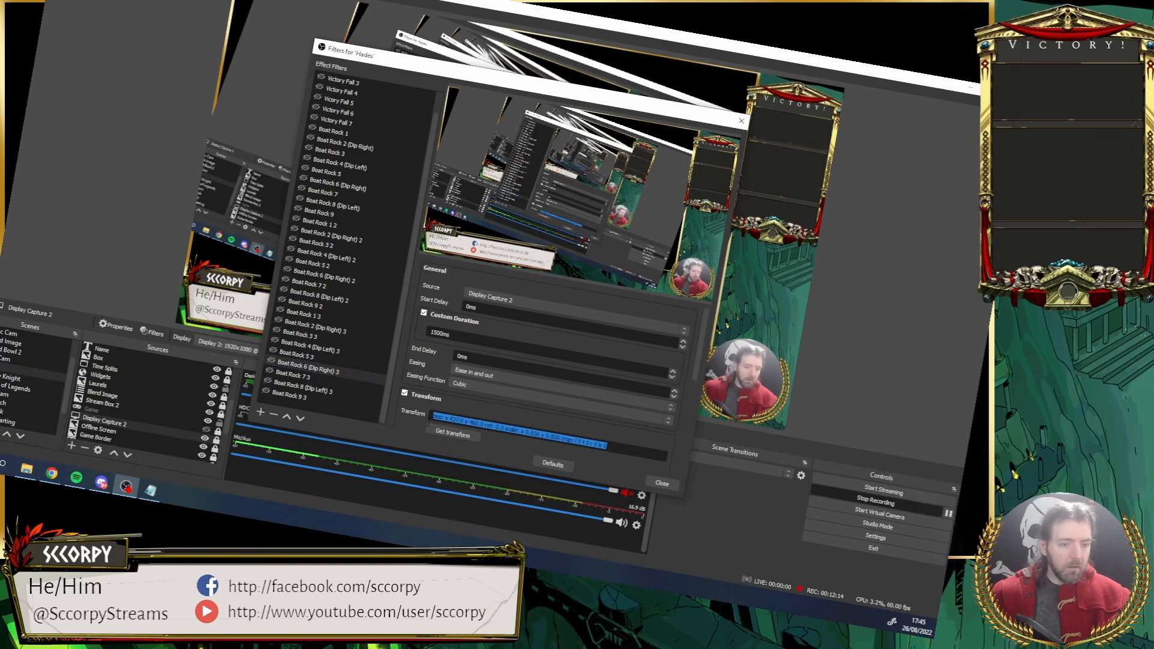
{"action": "key", "text": "ctrl+v"}
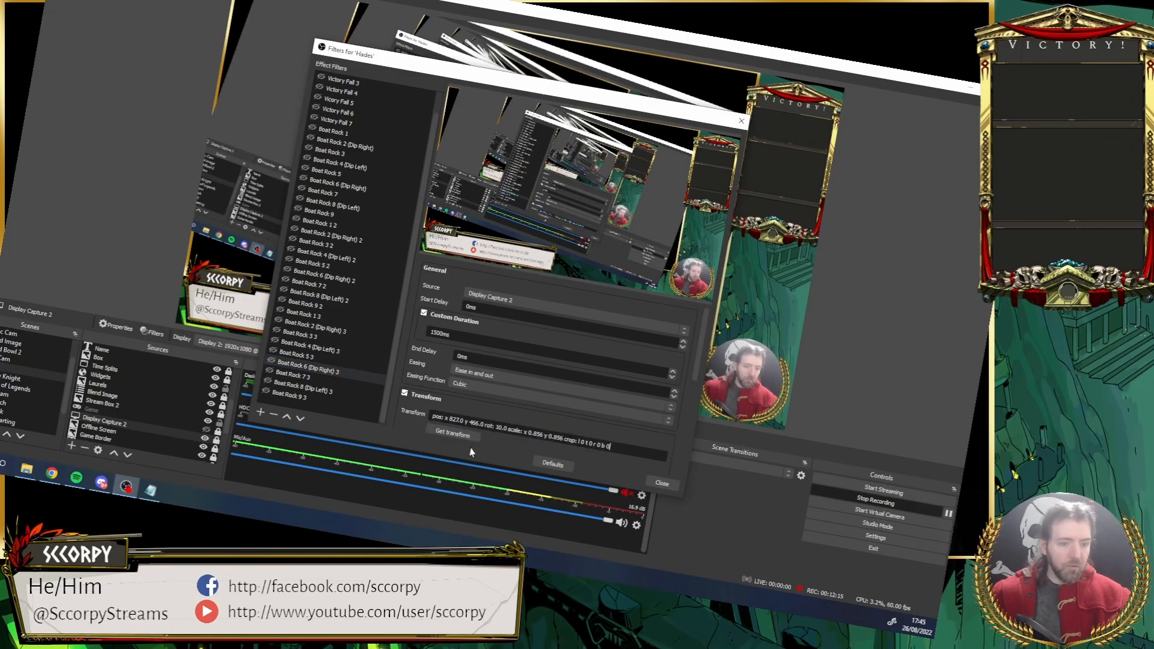
{"action": "left_click", "coordinate": [652, 484]}
Step: Set the rotation of the Display Capture 2 source to -10.00 in its transform settings
{"action": "right_click", "coordinate": [148, 432]}
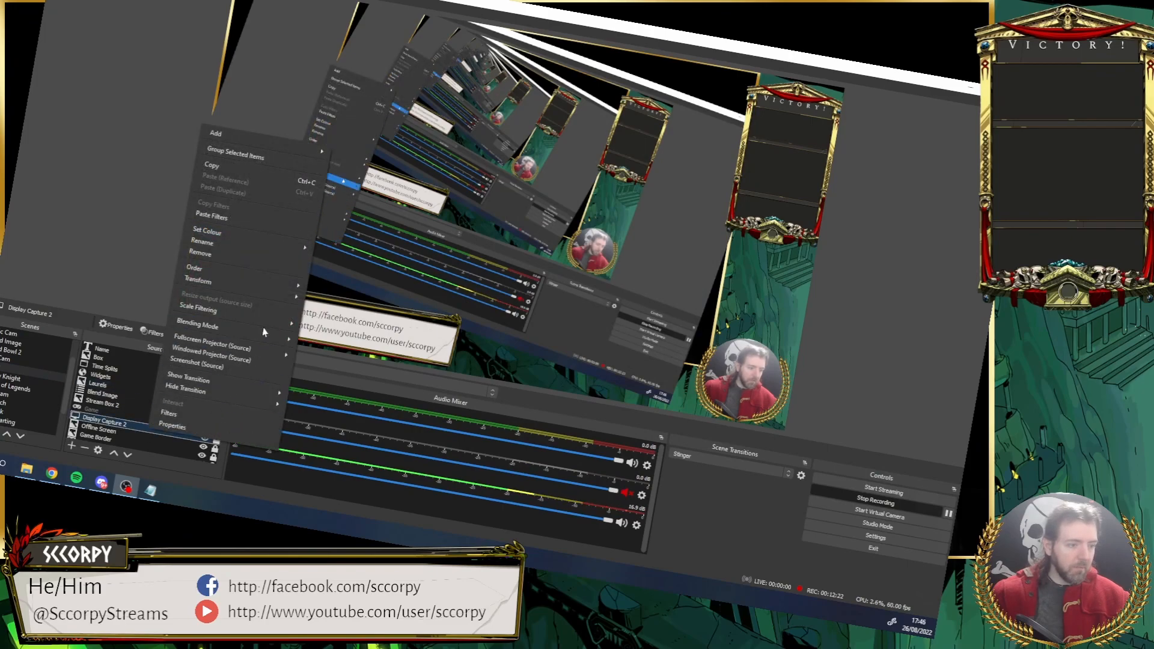
{"action": "mouse_move", "coordinate": [258, 287]}
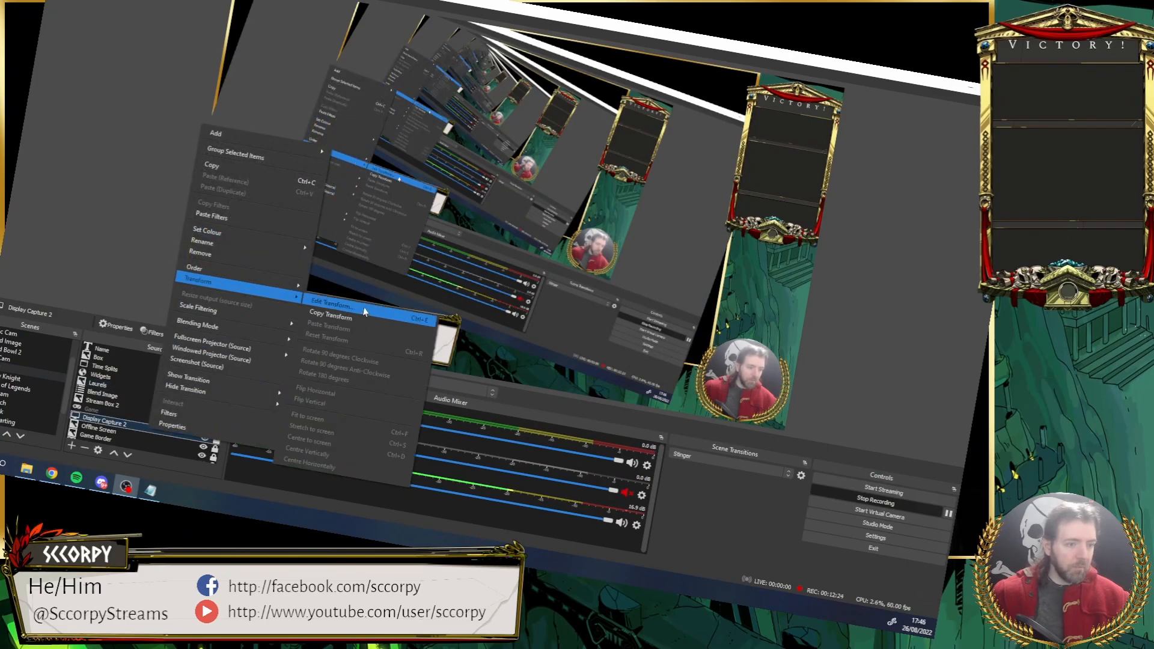
{"action": "left_click", "coordinate": [325, 313]}
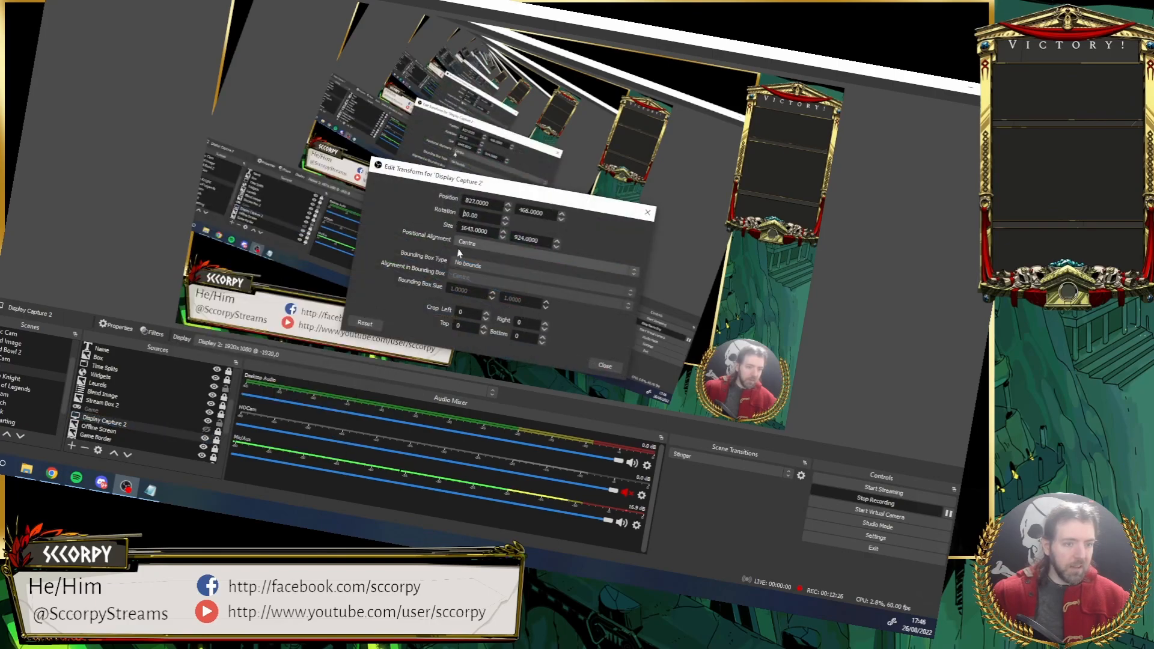
{"action": "type", "text": "-"}
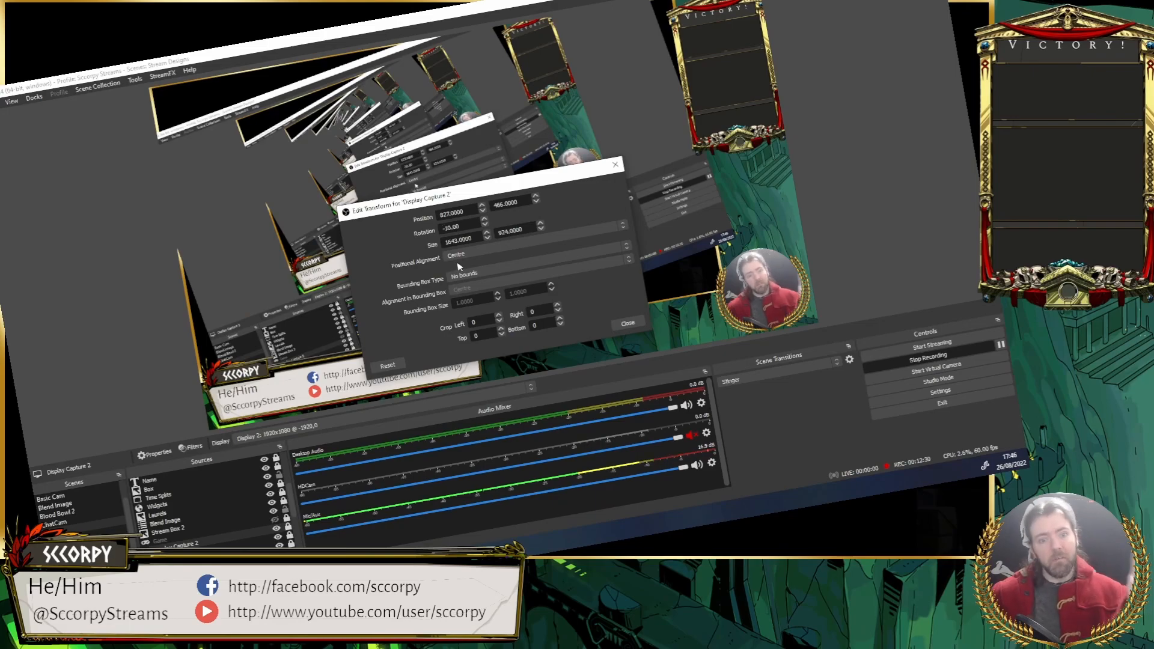
{"action": "left_click", "coordinate": [627, 325]}
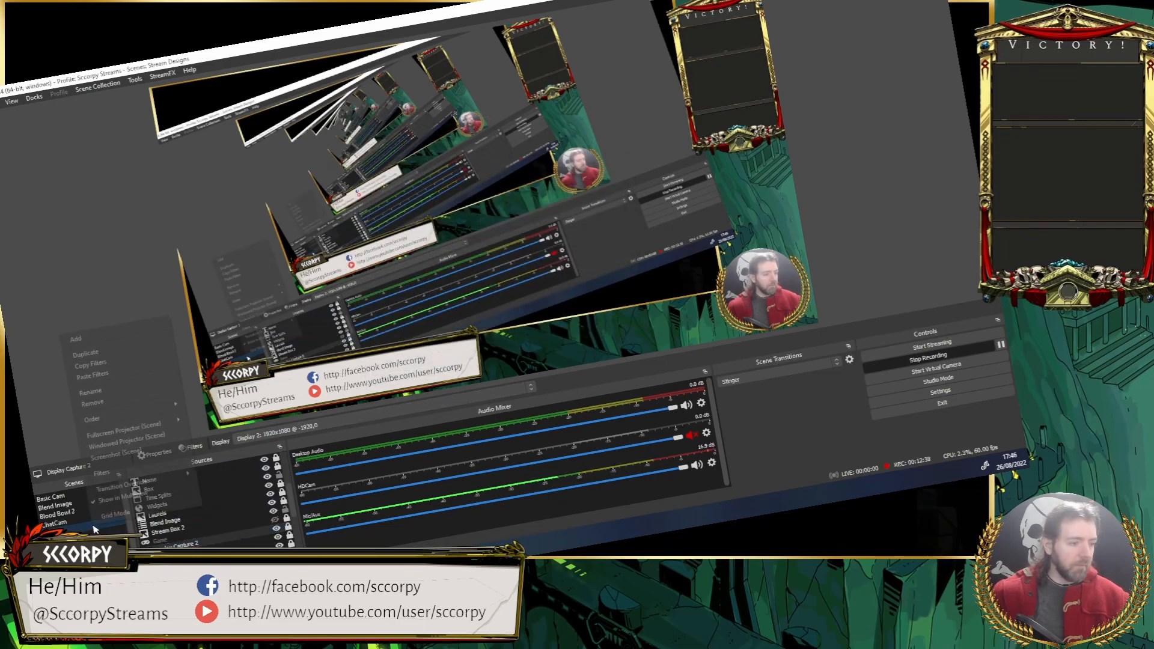
Step: In the Hades scene's filters, get the current transform (rot: -10.0) in Boat Rock 8 (Dip Left) 3
{"action": "right_click", "coordinate": [119, 515]}
{"action": "left_click", "coordinate": [133, 473]}
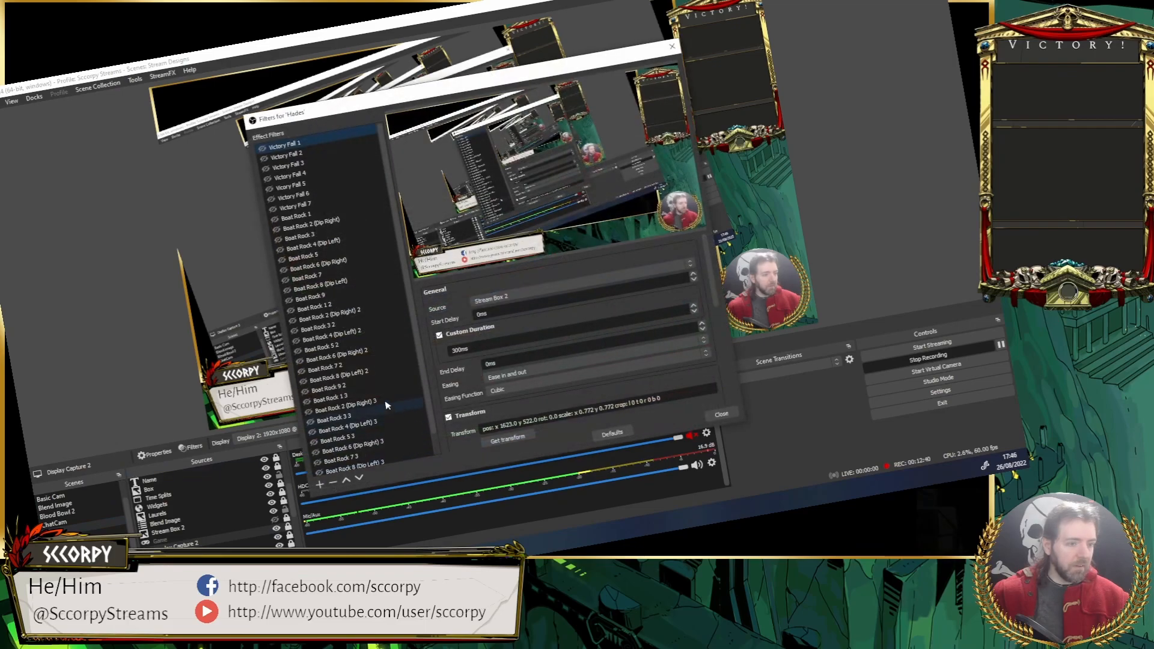
{"action": "scroll", "coordinate": [386, 408], "scroll_direction": "down", "scroll_amount": 1}
{"action": "left_click", "coordinate": [382, 444]}
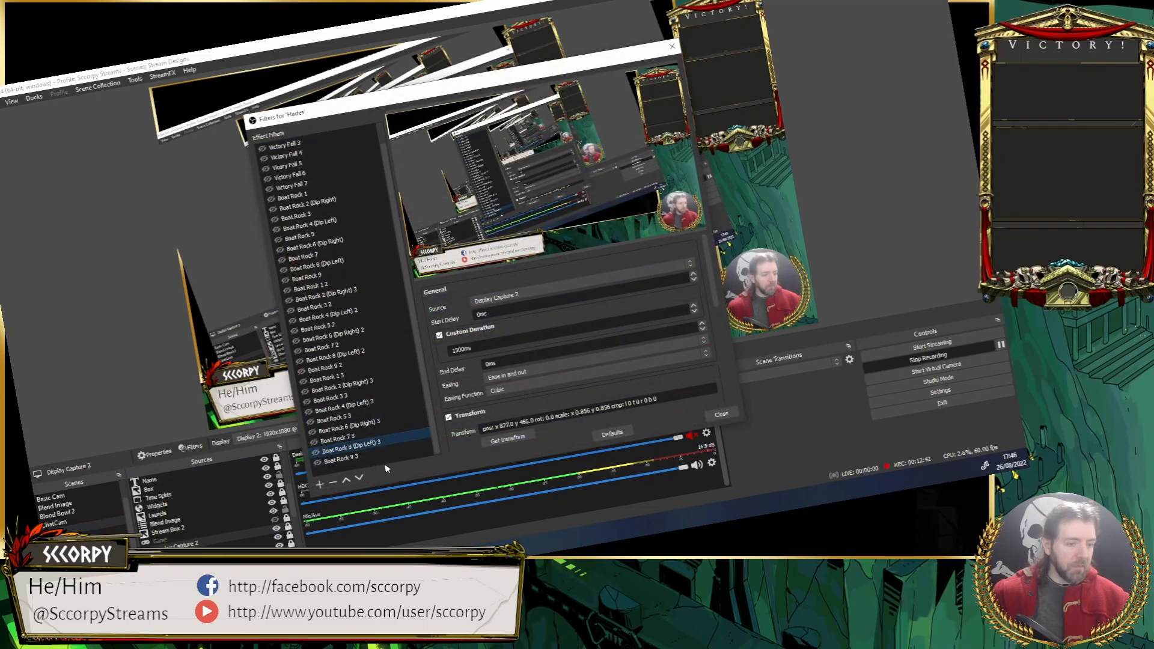
{"action": "left_click", "coordinate": [526, 438]}
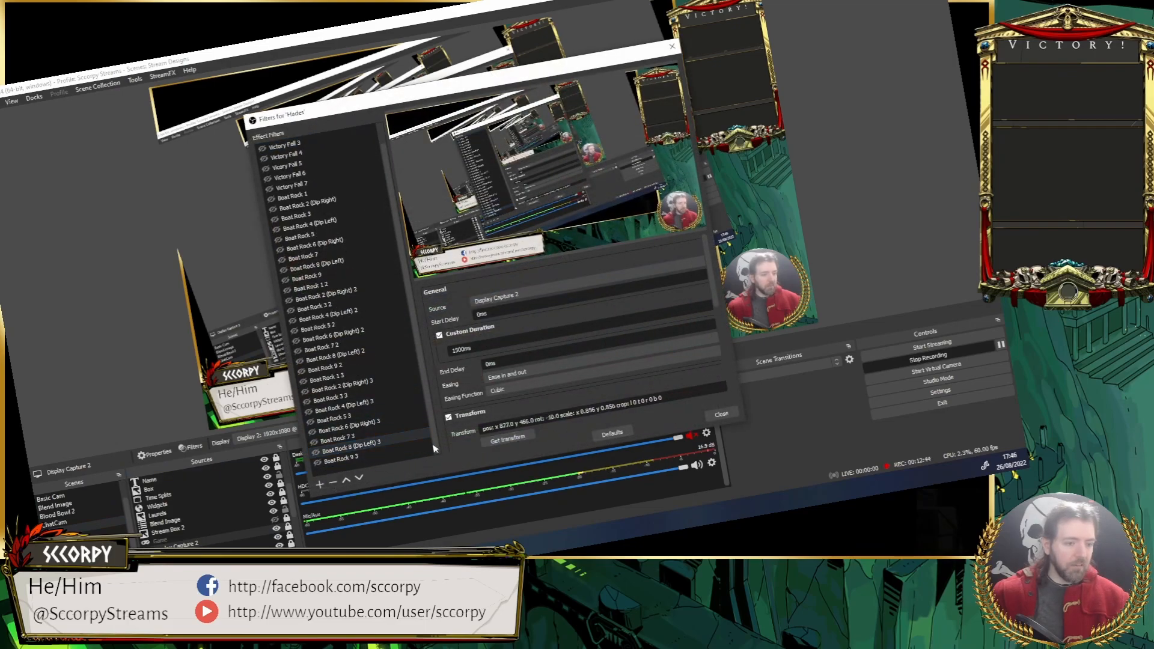
Step: Leave the Hades filters and set the rotation of the Display Capture 2 source to 0.00 in its transform settings
{"action": "left_click", "coordinate": [388, 403]}
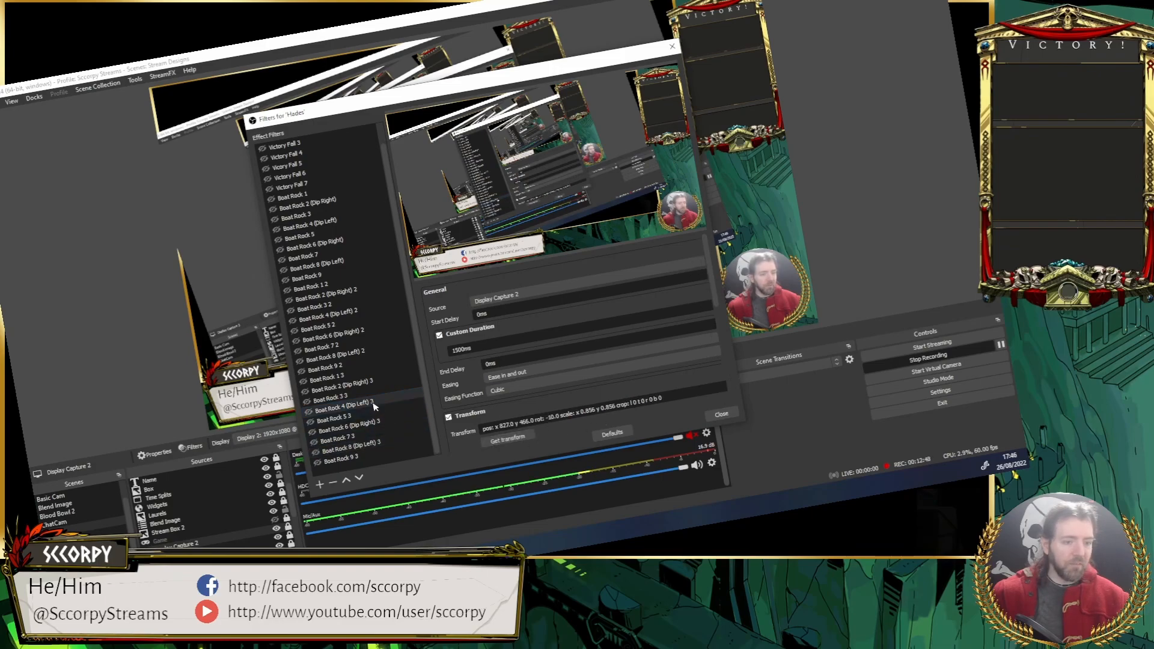
{"action": "left_click", "coordinate": [722, 415]}
{"action": "right_click", "coordinate": [233, 534]}
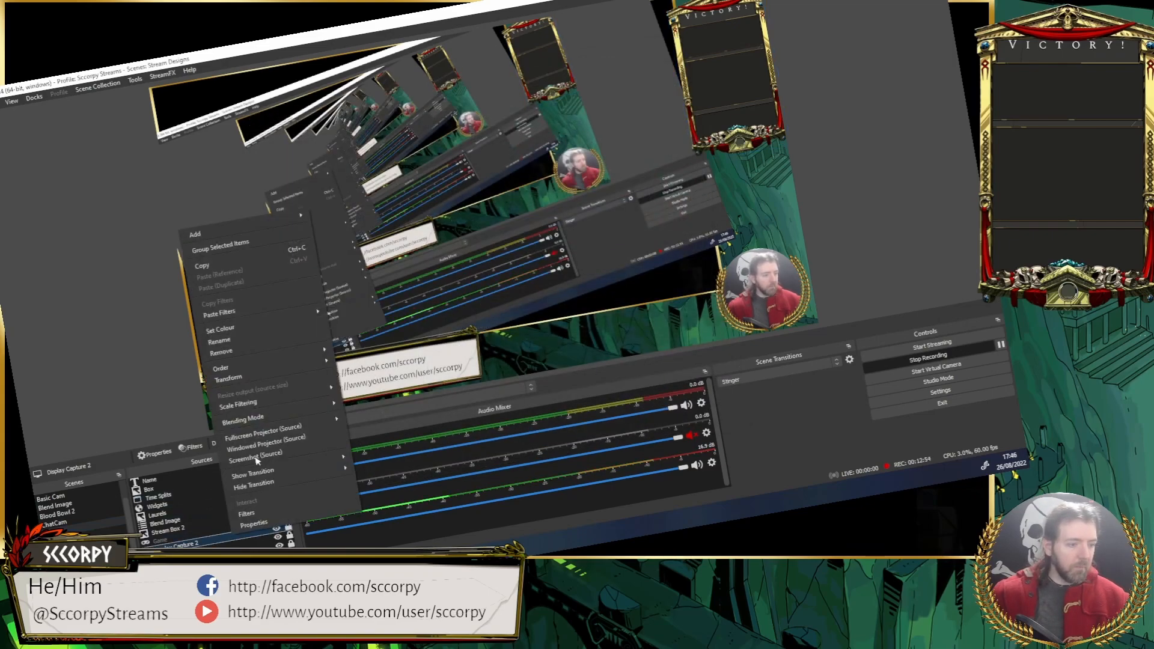
{"action": "mouse_move", "coordinate": [234, 376]}
{"action": "left_click", "coordinate": [380, 359]}
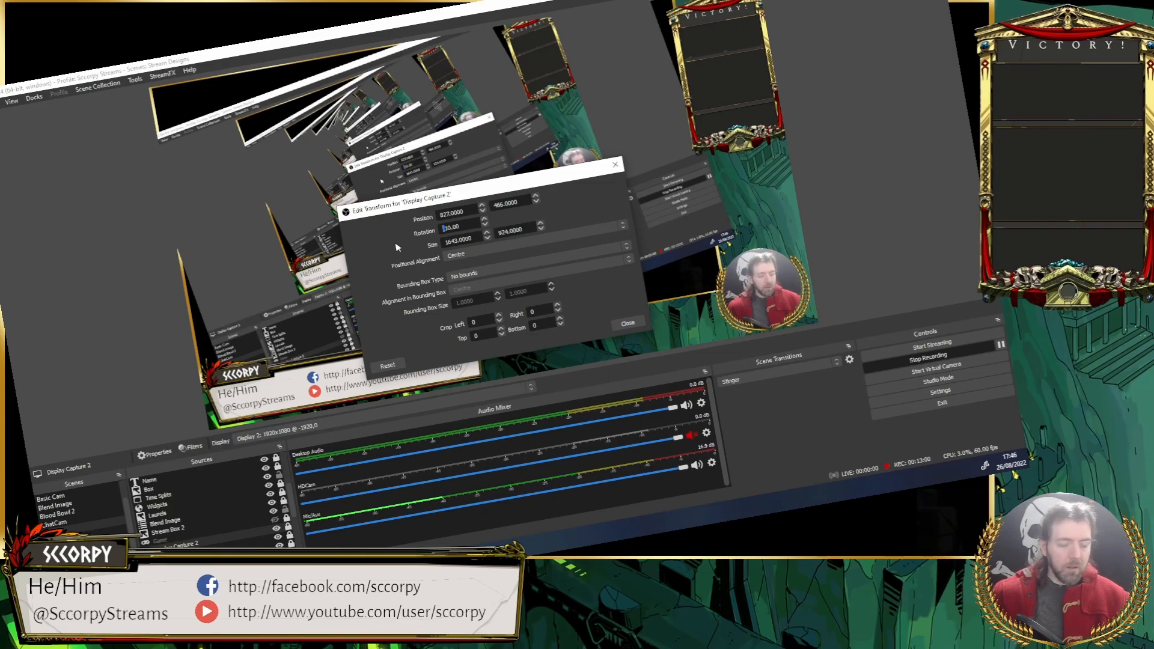
{"action": "key", "text": "Delete"}
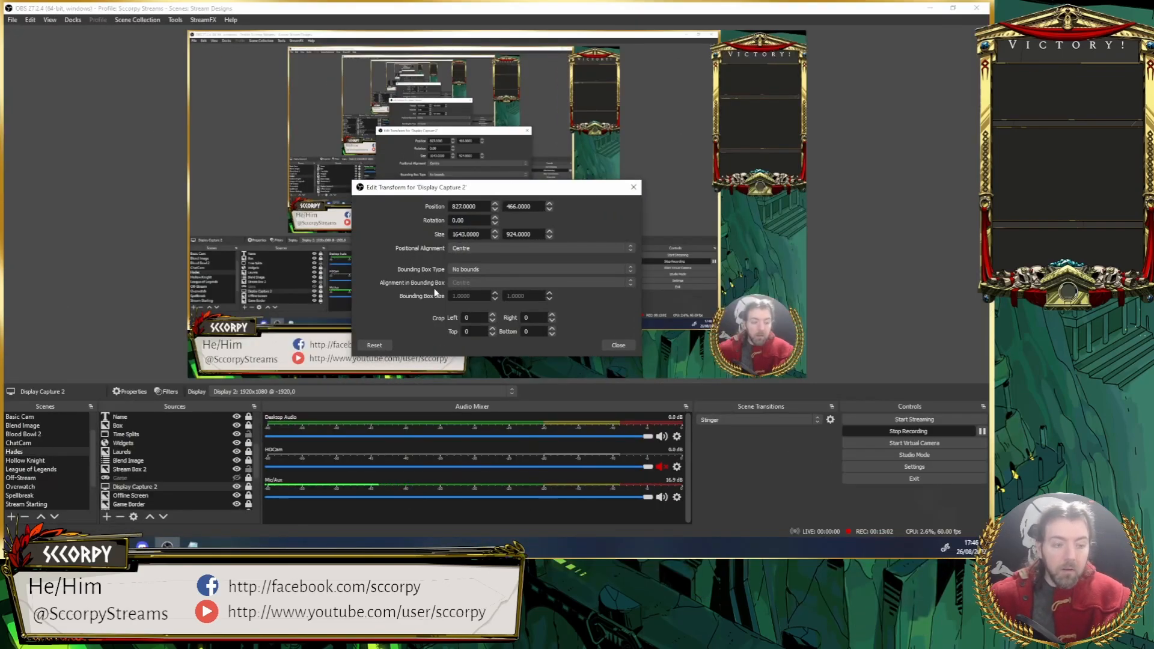
{"action": "left_click", "coordinate": [628, 346]}
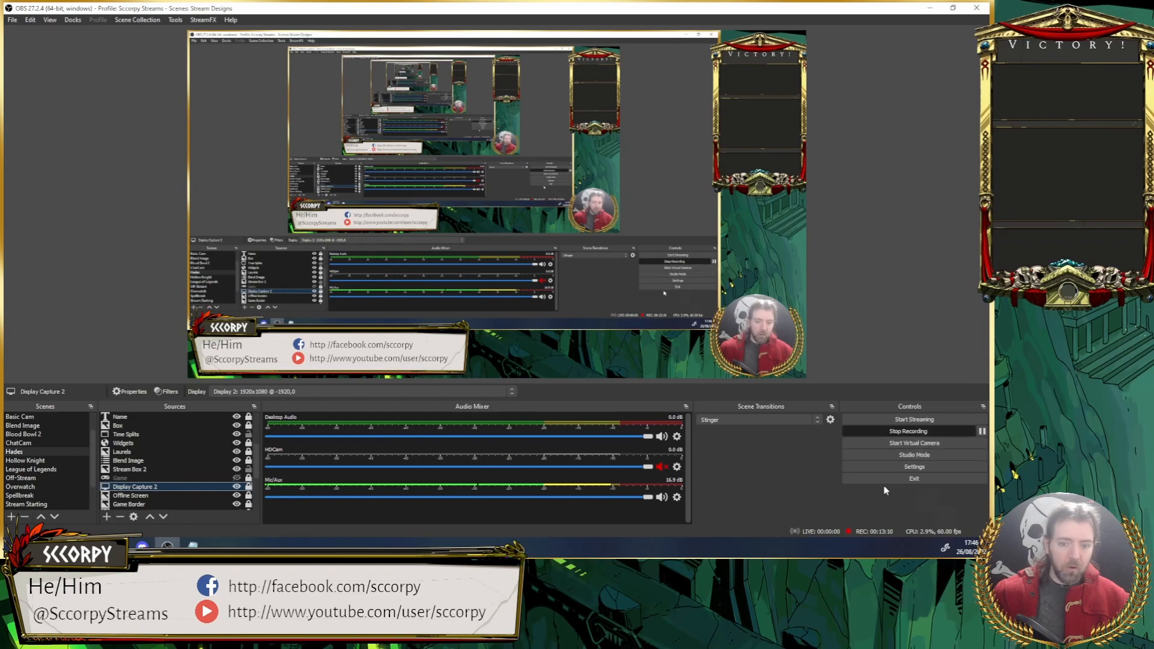
Step: In the hotkey settings, assign CTRL + ALT + H to the Boat Rock 1 filter of the Hades scene
{"action": "left_click", "coordinate": [883, 468]}
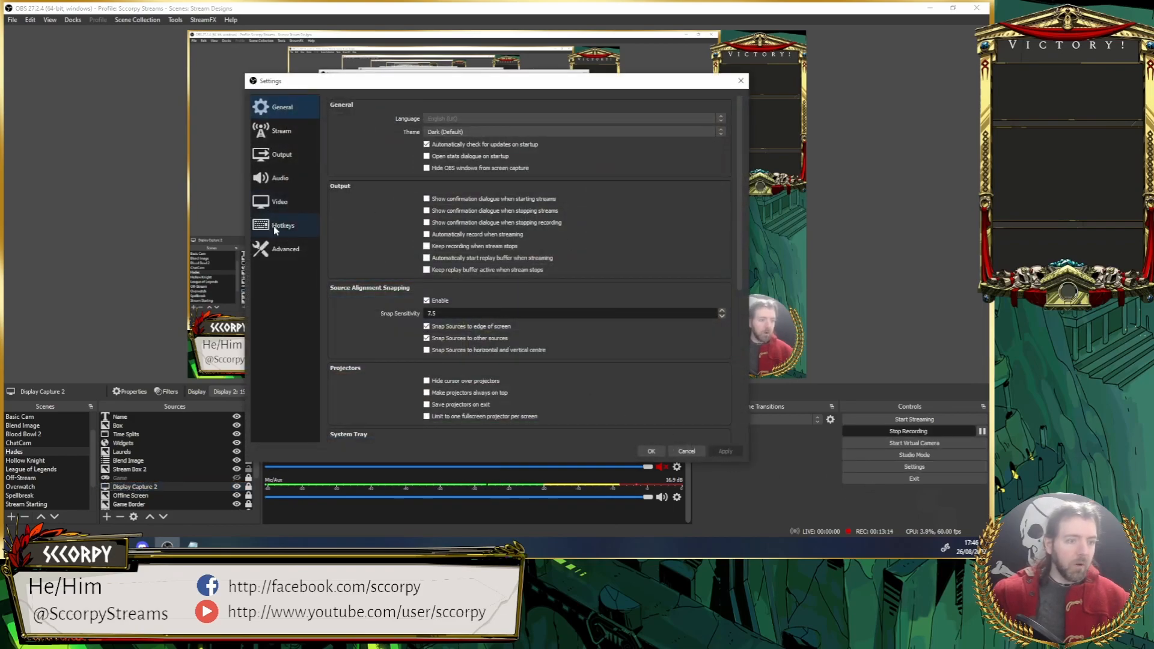
{"action": "left_click", "coordinate": [281, 232]}
{"action": "scroll", "coordinate": [523, 270], "scroll_direction": "down", "scroll_amount": 3}
{"action": "scroll", "coordinate": [489, 247], "scroll_direction": "down", "scroll_amount": 3}
{"action": "scroll", "coordinate": [362, 215], "scroll_direction": "down", "scroll_amount": 15}
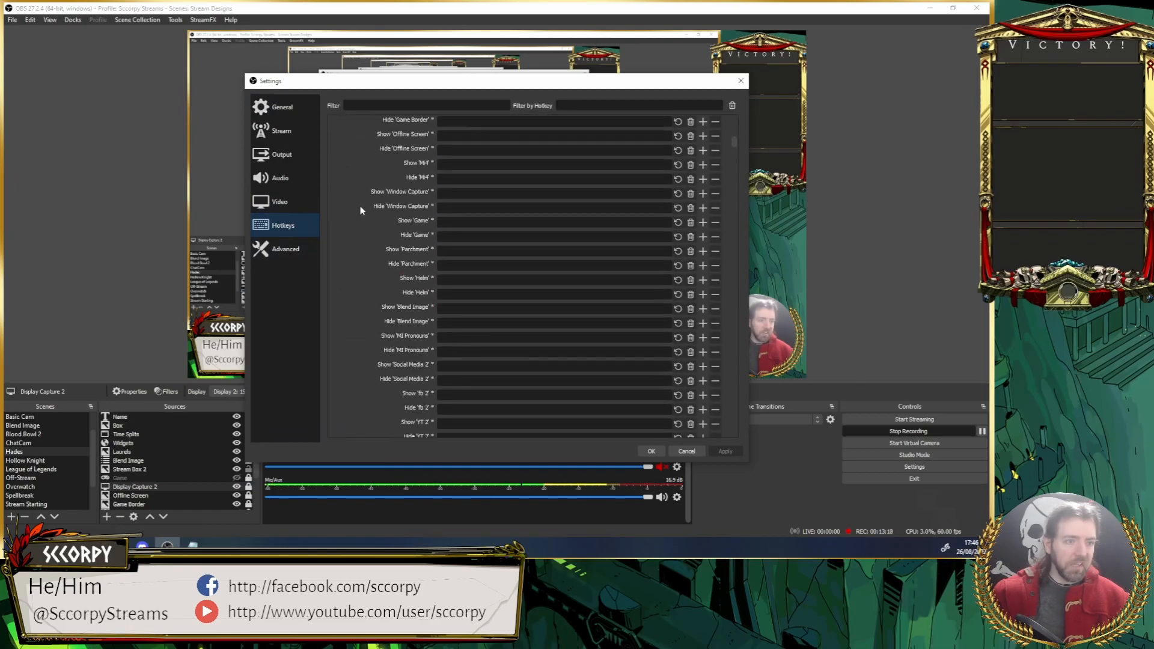
{"action": "scroll", "coordinate": [430, 312], "scroll_direction": "down", "scroll_amount": 15}
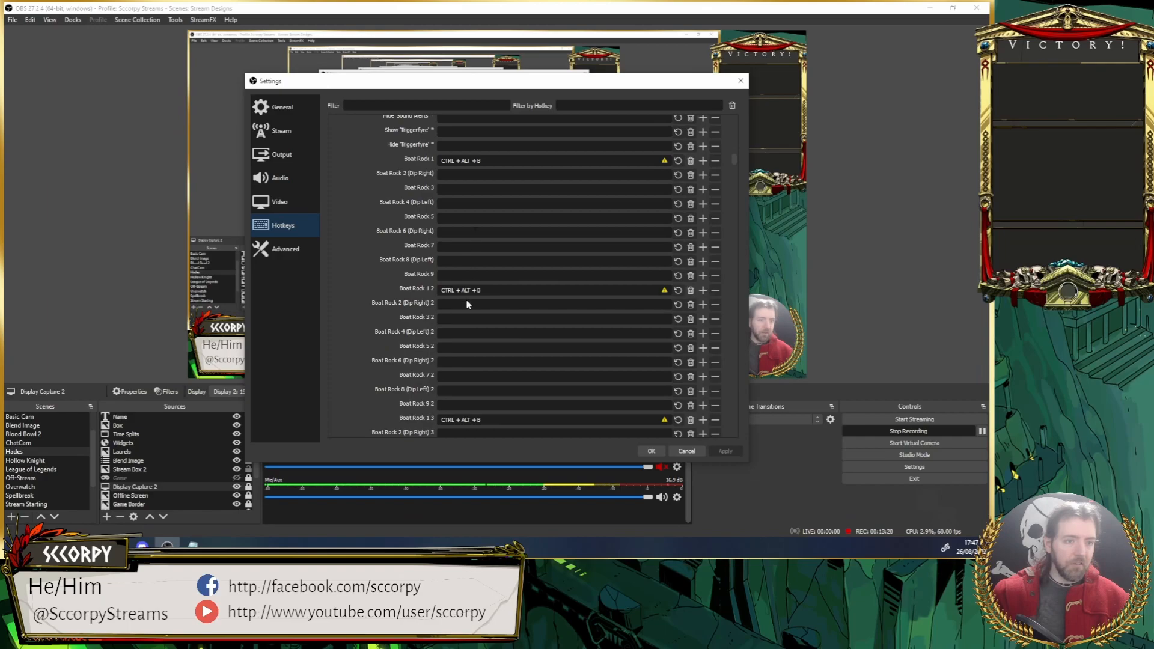
{"action": "scroll", "coordinate": [380, 332], "scroll_direction": "down", "scroll_amount": 15}
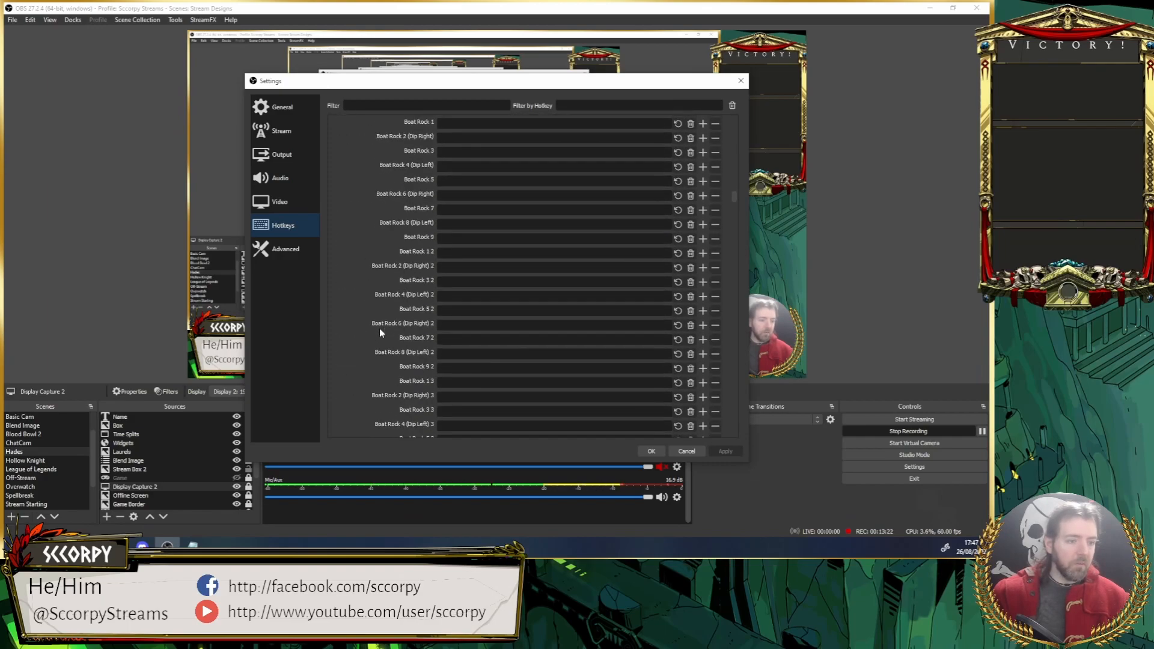
{"action": "scroll", "coordinate": [380, 332], "scroll_direction": "down", "scroll_amount": 15}
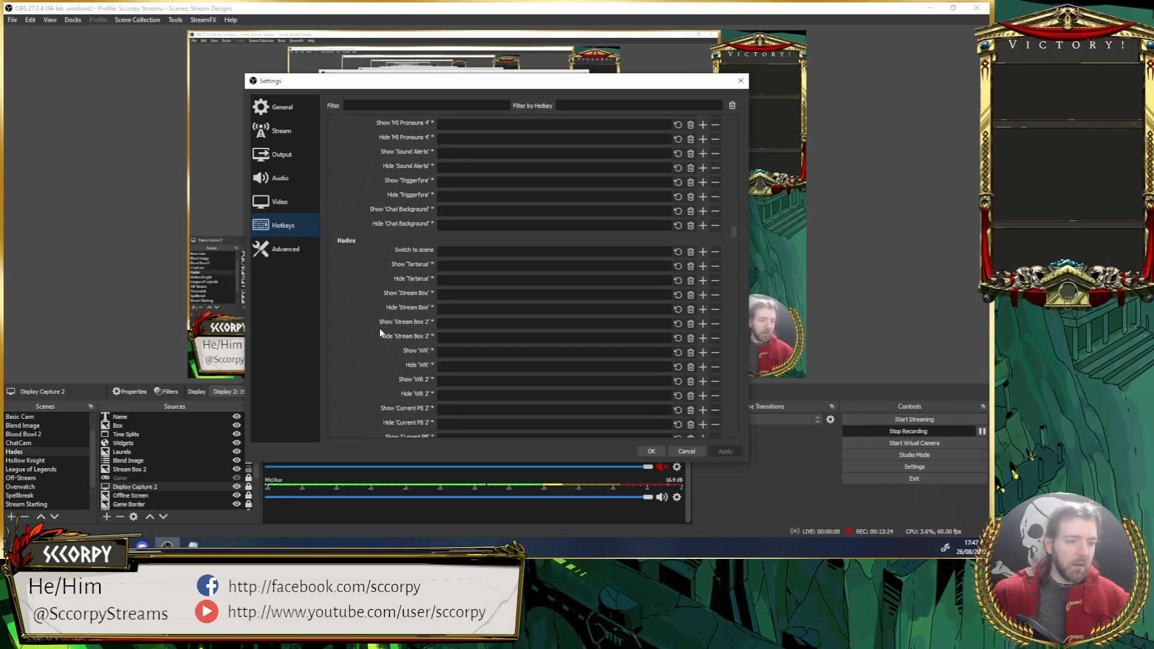
{"action": "scroll", "coordinate": [385, 333], "scroll_direction": "down", "scroll_amount": 15}
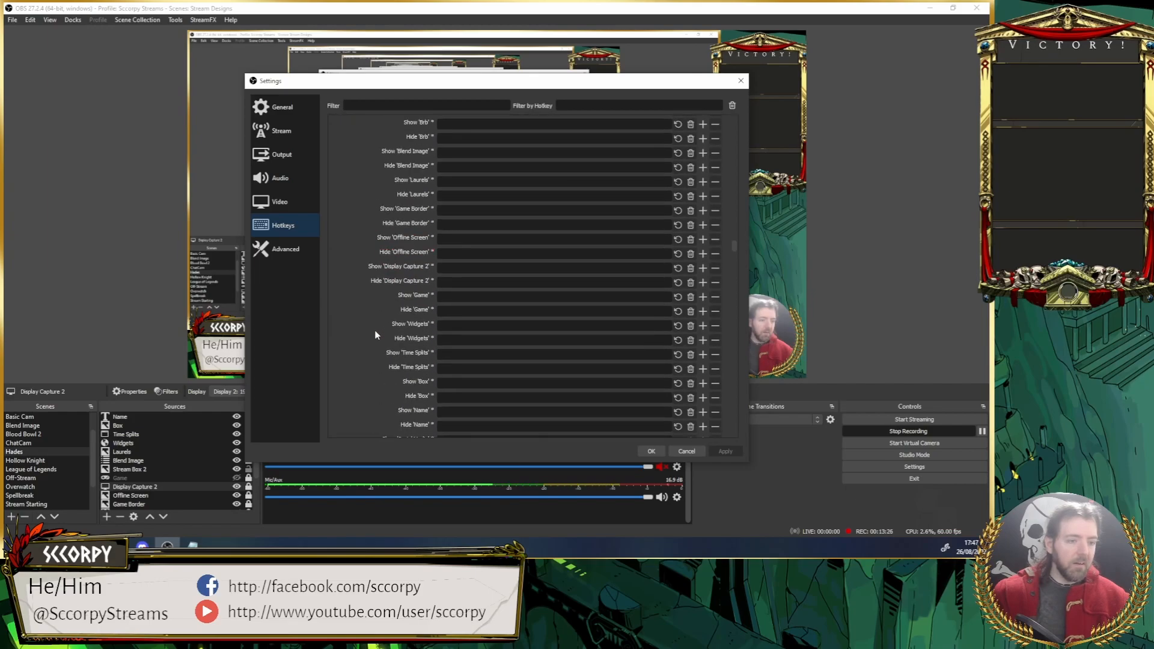
{"action": "scroll", "coordinate": [378, 392], "scroll_direction": "down", "scroll_amount": 9}
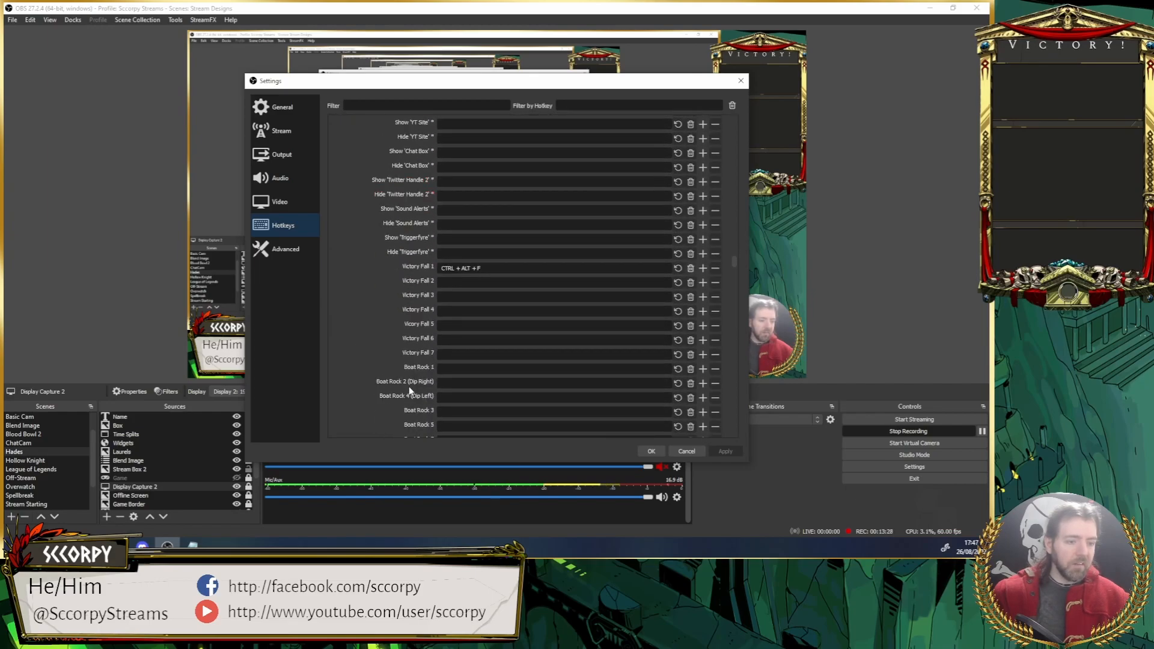
{"action": "scroll", "coordinate": [326, 346], "scroll_direction": "down", "scroll_amount": 6}
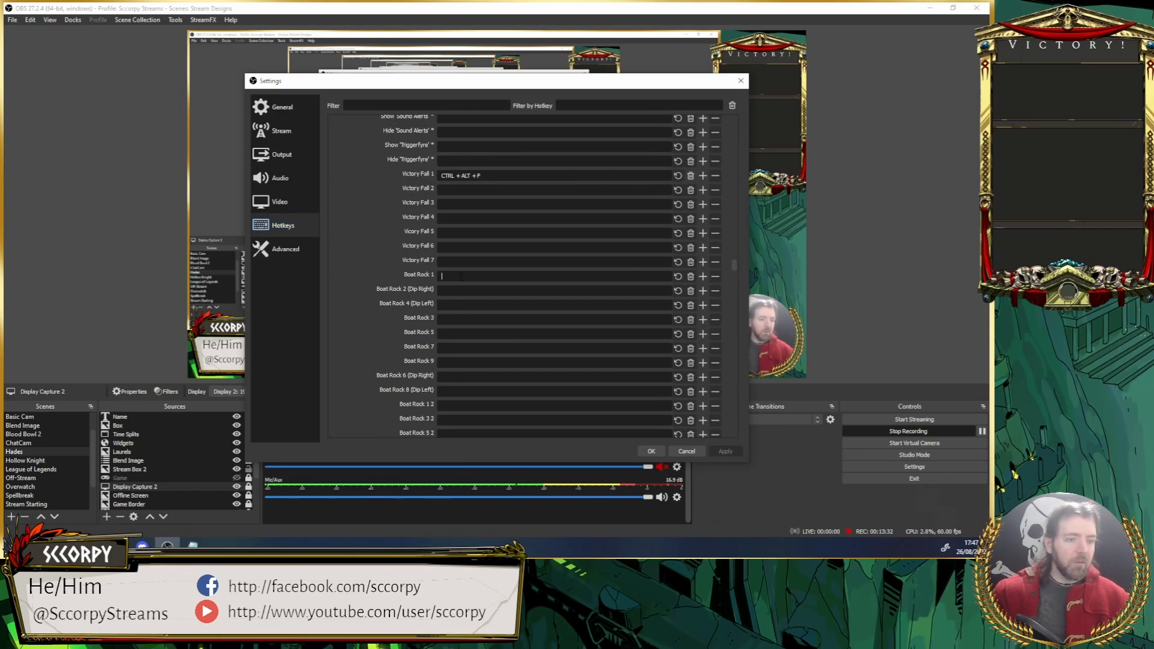
{"action": "key", "text": "ctrl+alt+h"}
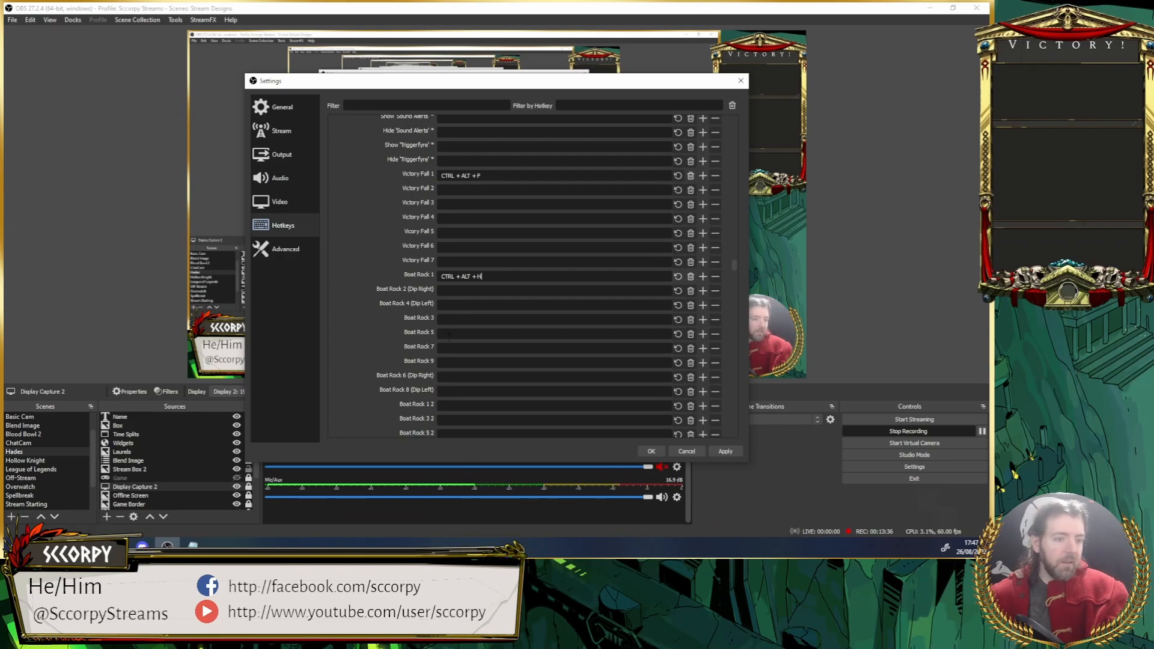
Step: Assign the CTRL + ALT + H hotkey to Boat Rock 1 2 and Boat Rock 3 3 of the Hades scene and save the settings
{"action": "scroll", "coordinate": [430, 272], "scroll_direction": "down", "scroll_amount": 1}
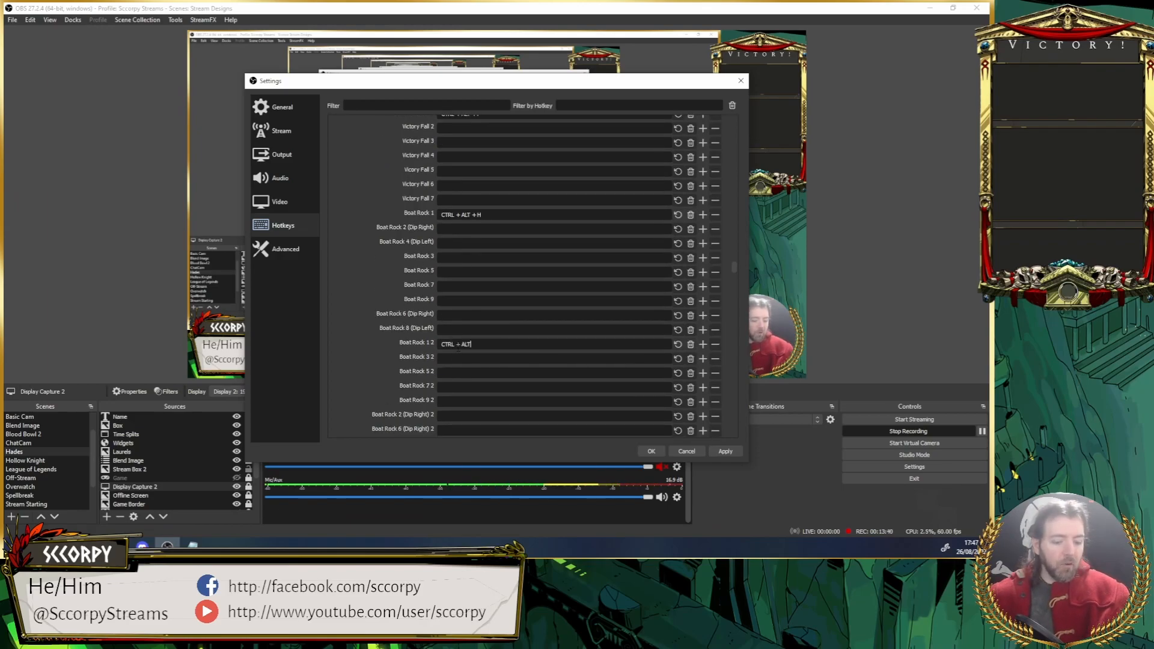
{"action": "scroll", "coordinate": [369, 370], "scroll_direction": "down", "scroll_amount": 3}
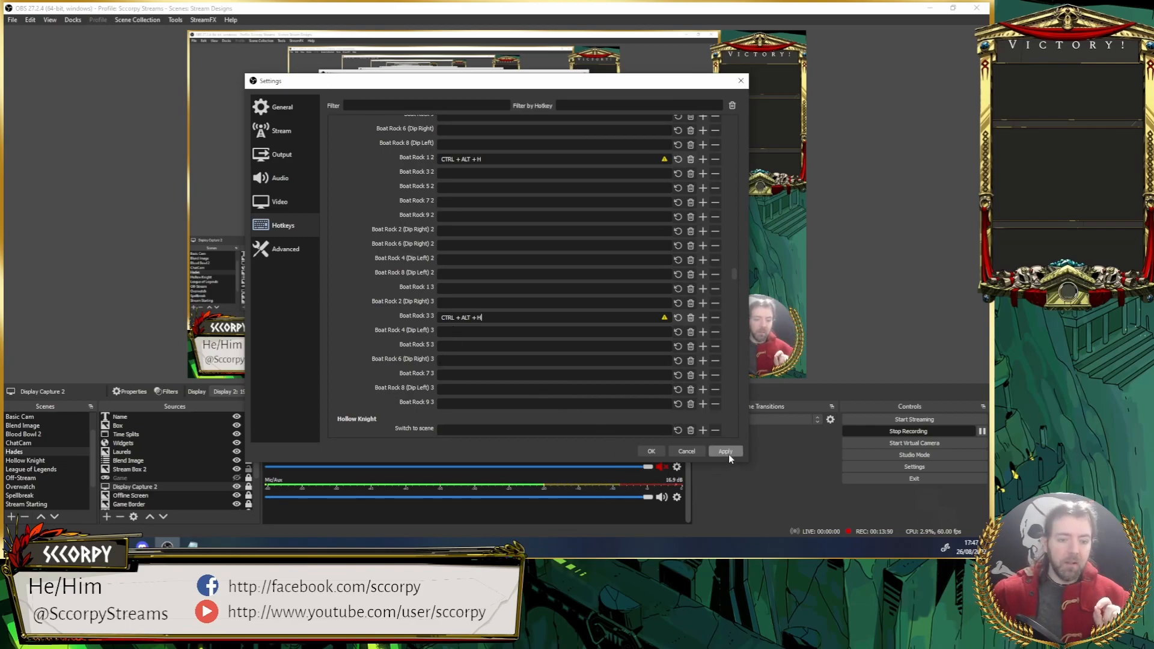
{"action": "left_click", "coordinate": [651, 451]}
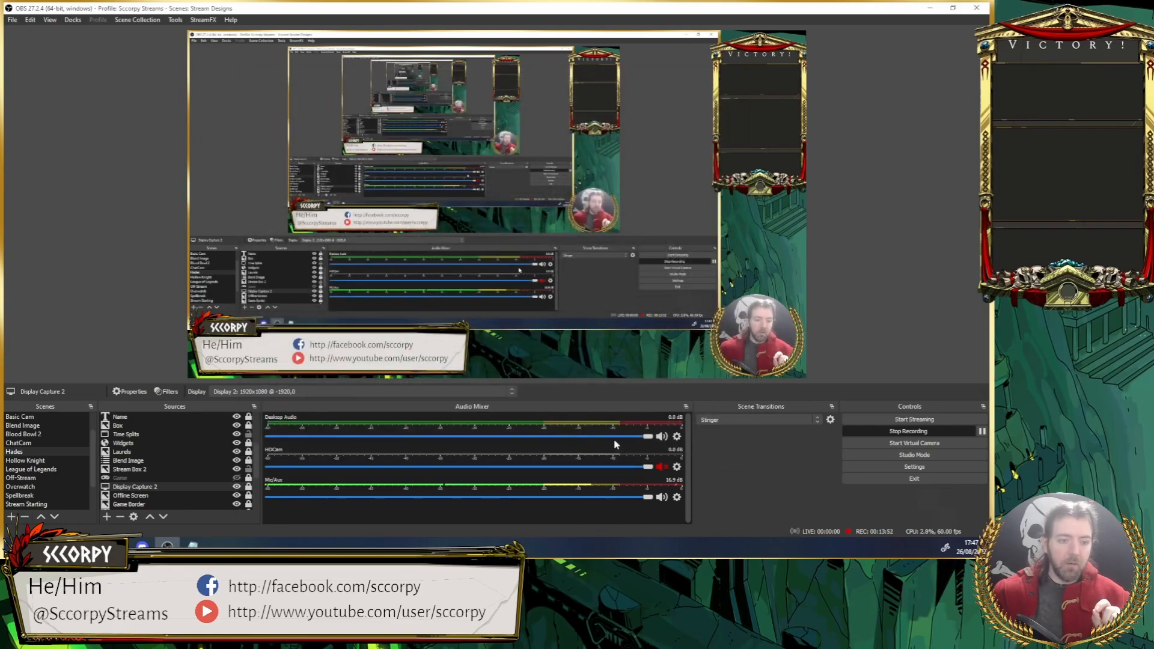
{"action": "left_click", "coordinate": [546, 375]}
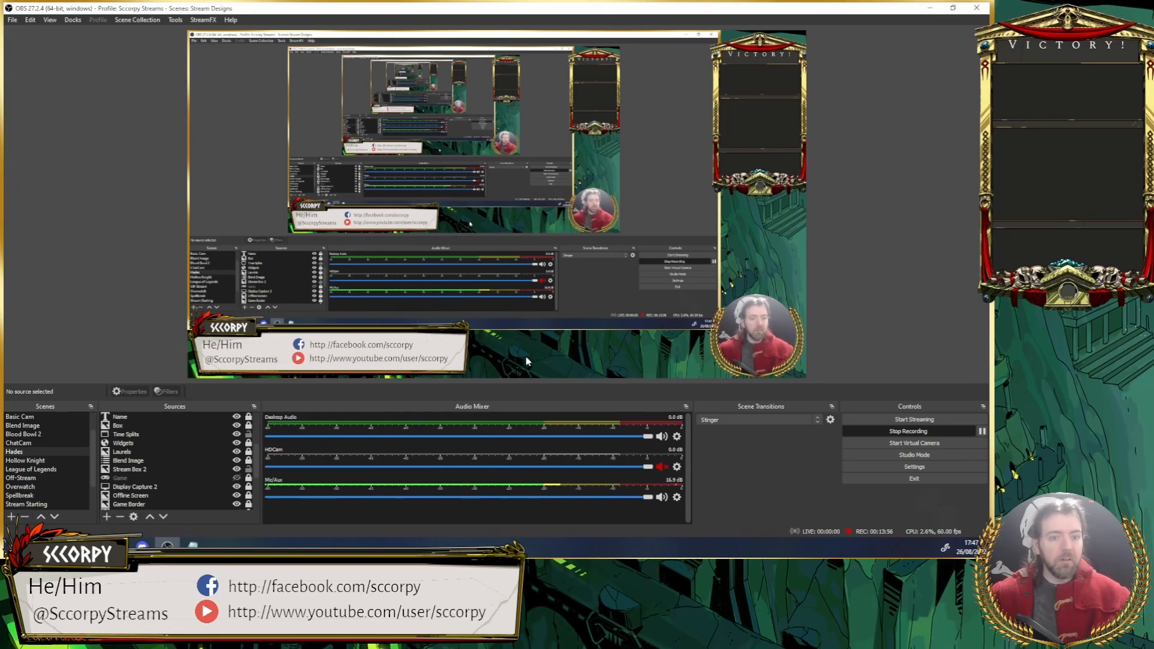
{"action": "key", "text": "F1"}
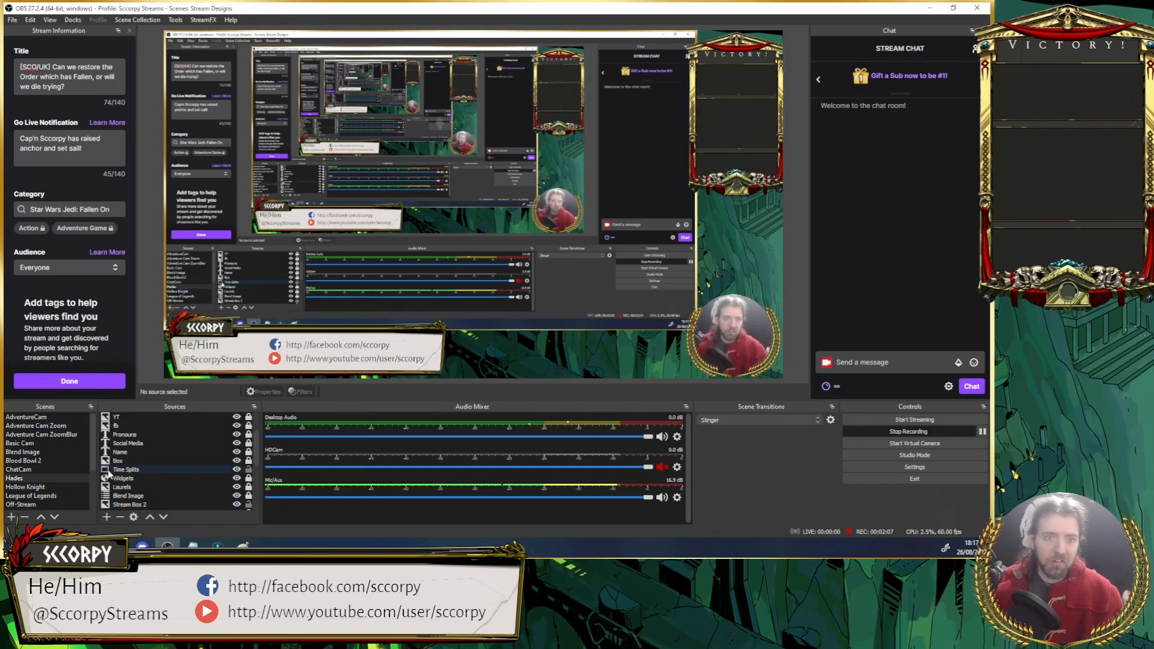
Step: Open the filters of the Hades scene
{"action": "right_click", "coordinate": [26, 481]}
{"action": "left_click", "coordinate": [27, 480]}
{"action": "right_click", "coordinate": [27, 481]}
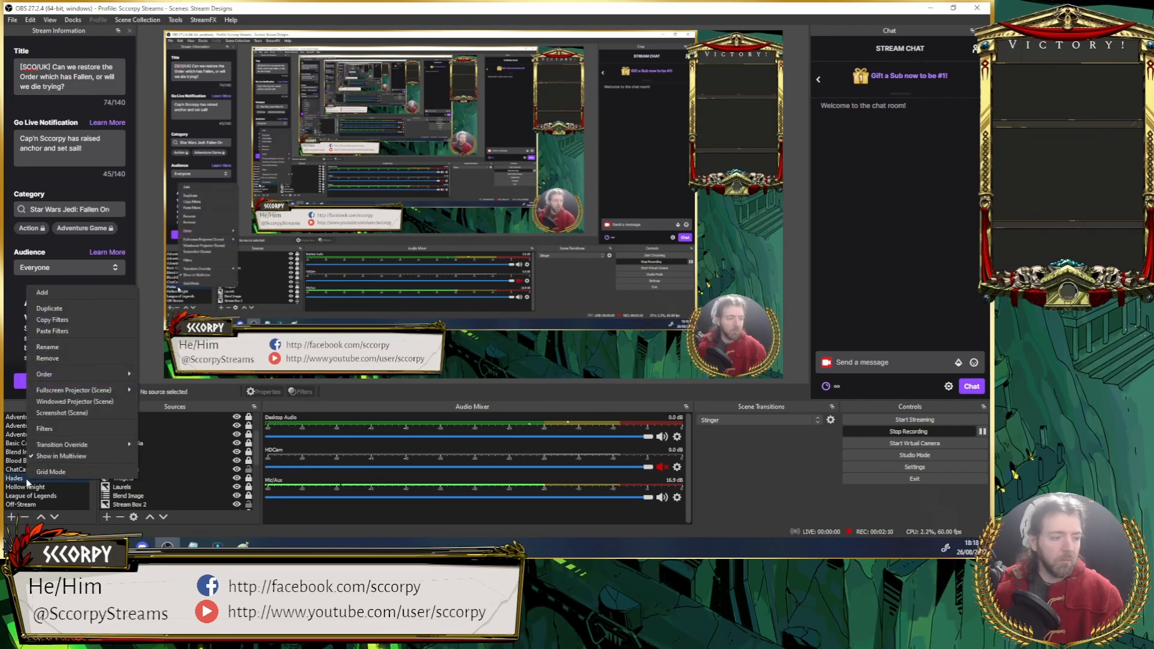
{"action": "left_click", "coordinate": [62, 430]}
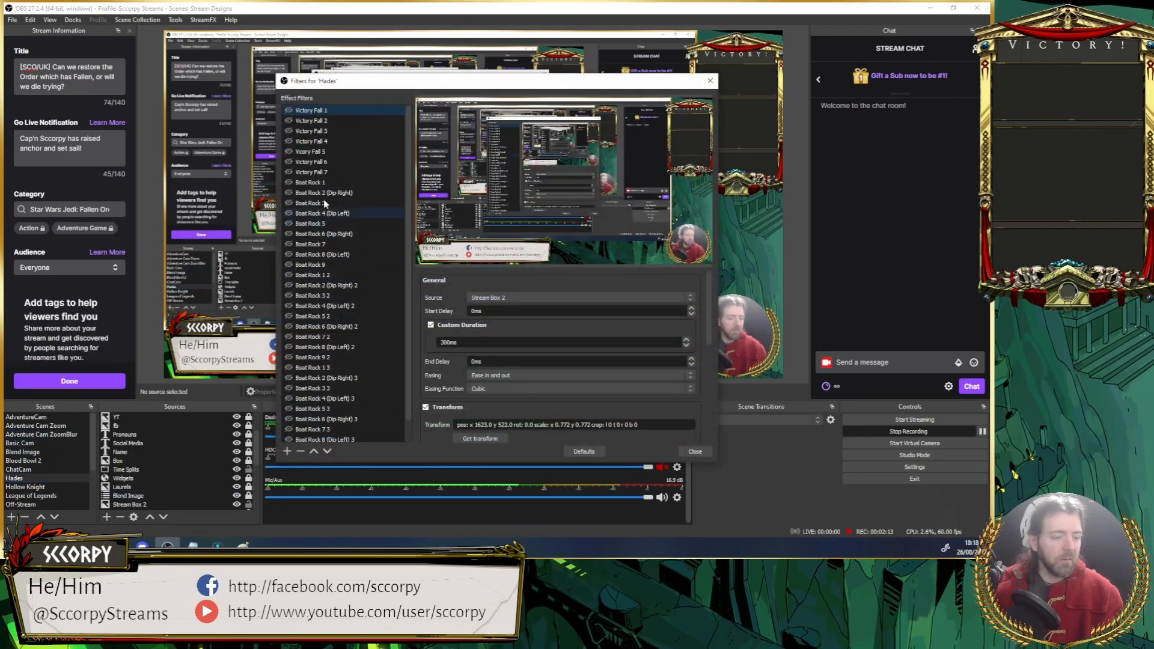
Step: Add a Move Source filter named "whatever" to the Hades scene and set its source to Laurels
{"action": "scroll", "coordinate": [323, 218], "scroll_direction": "down", "scroll_amount": 1}
{"action": "right_click", "coordinate": [331, 438]}
{"action": "mouse_move", "coordinate": [360, 446]}
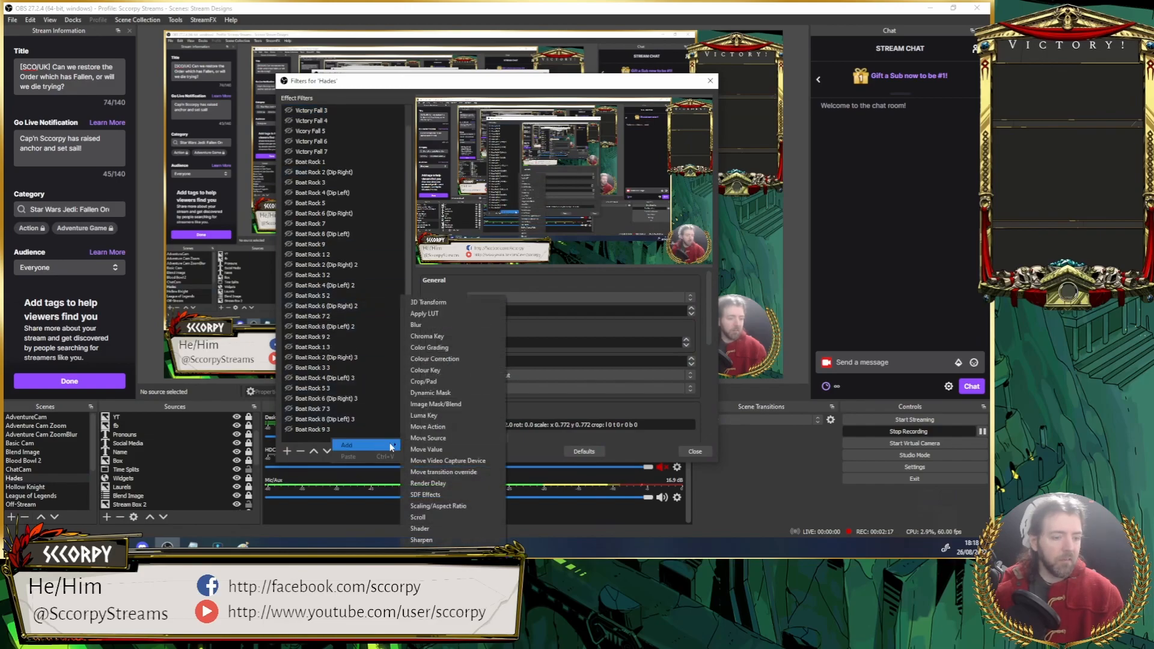
{"action": "left_click", "coordinate": [445, 438]}
{"action": "type", "text": "w"}
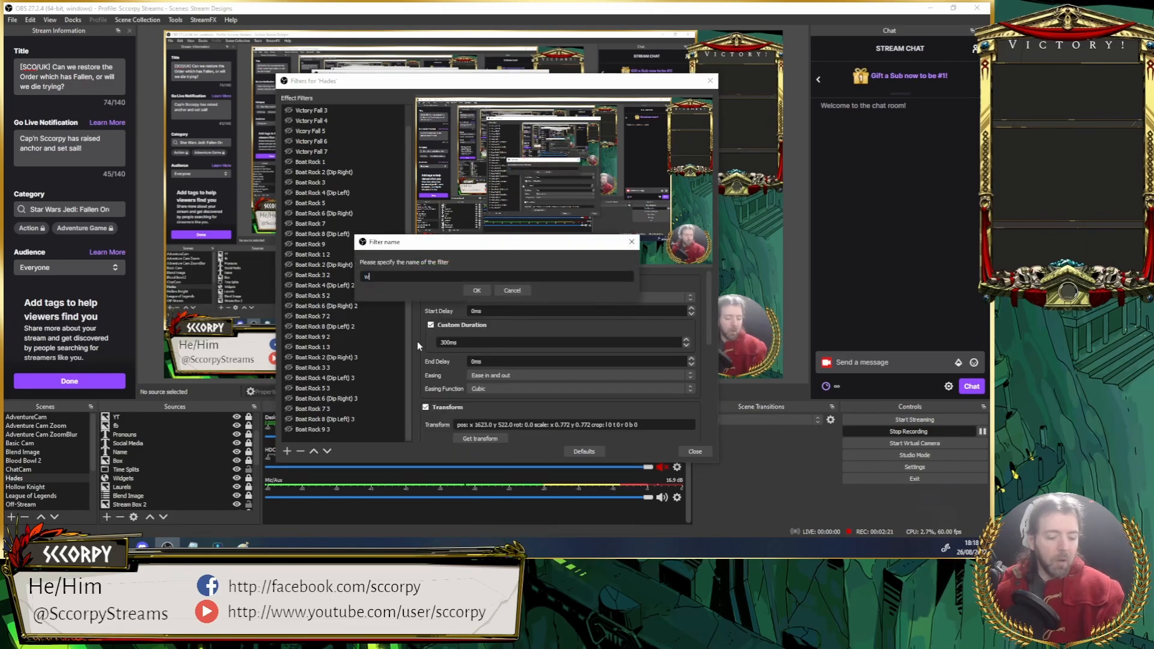
{"action": "type", "text": "hatever"}
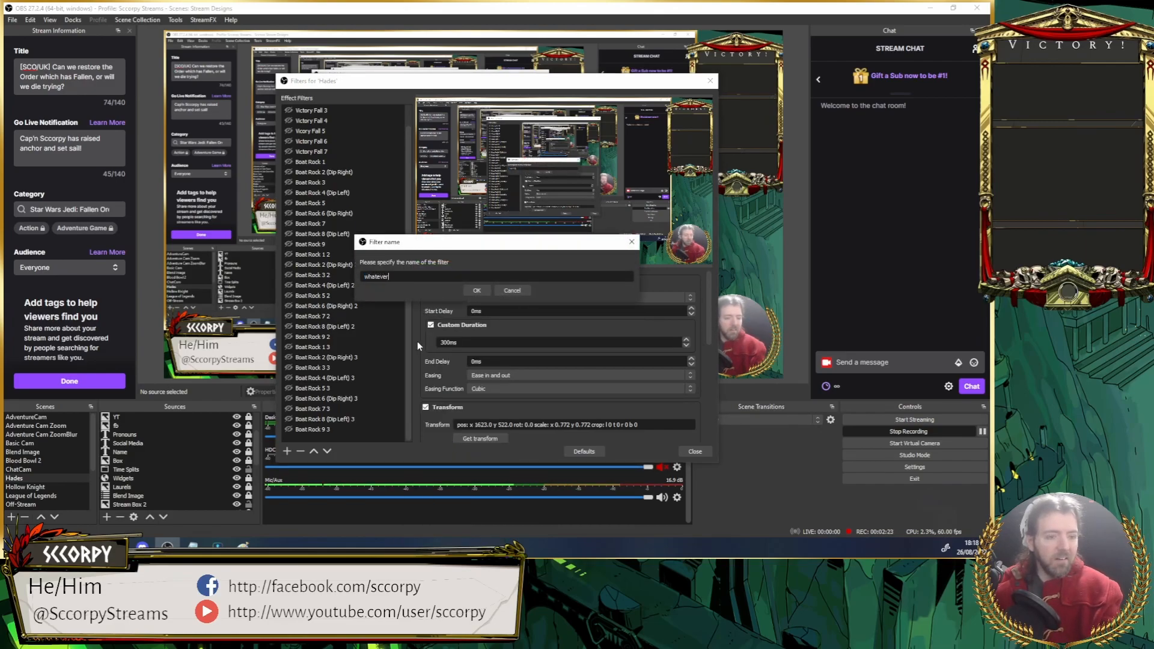
{"action": "left_click", "coordinate": [476, 291]}
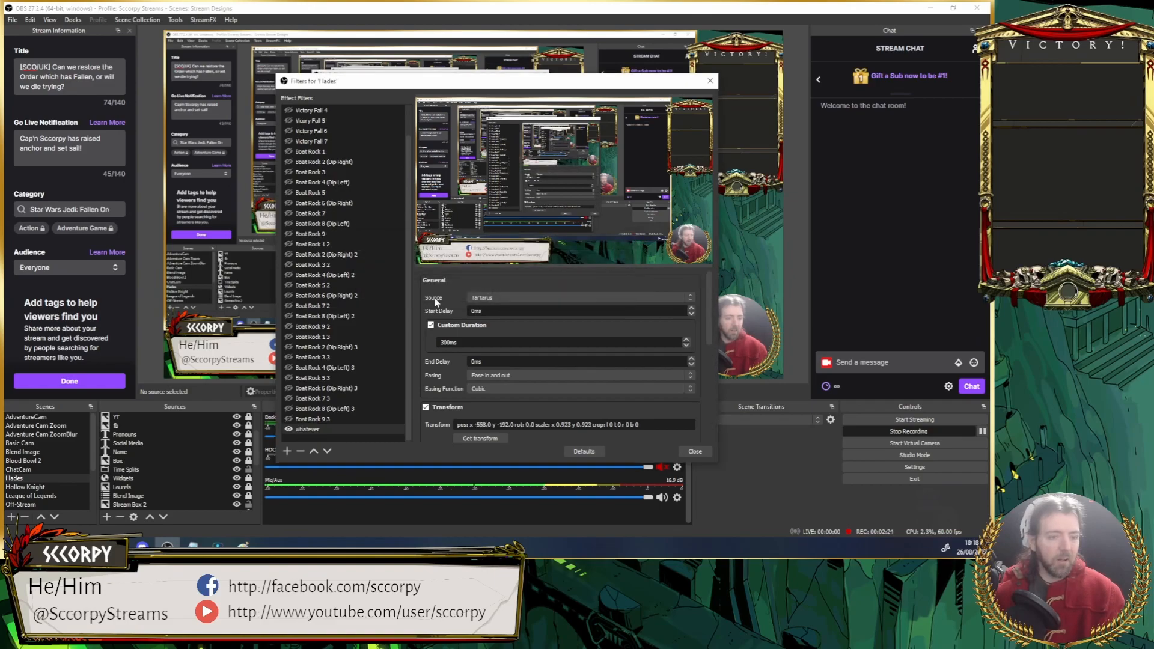
{"action": "left_click", "coordinate": [507, 297]}
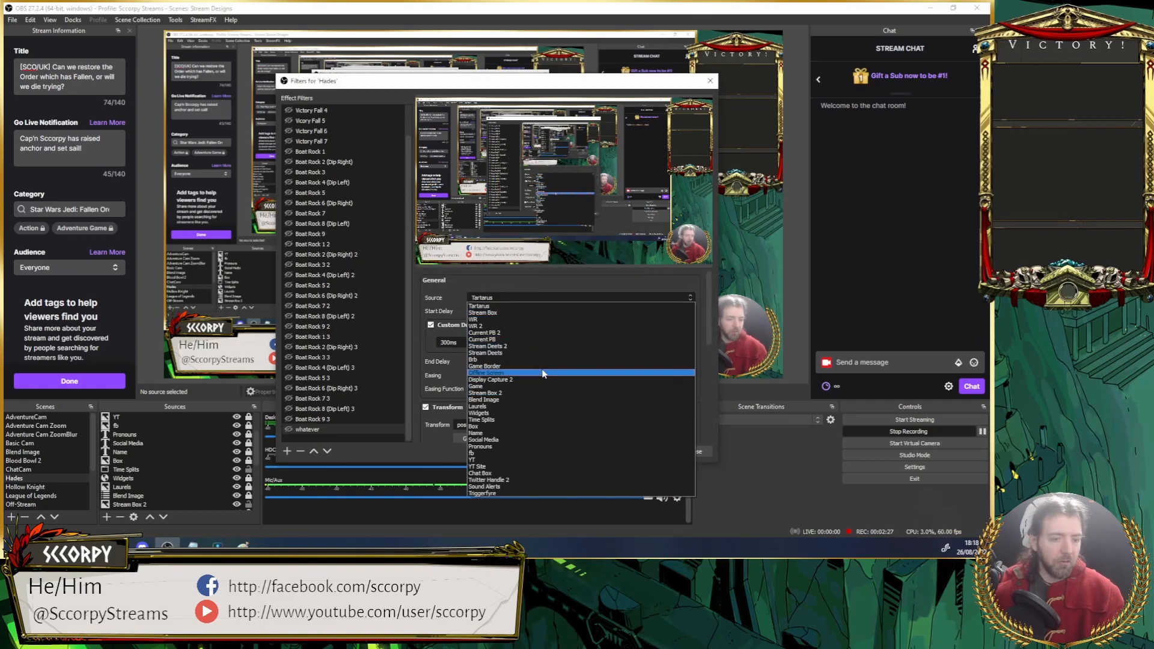
{"action": "left_click", "coordinate": [552, 407]}
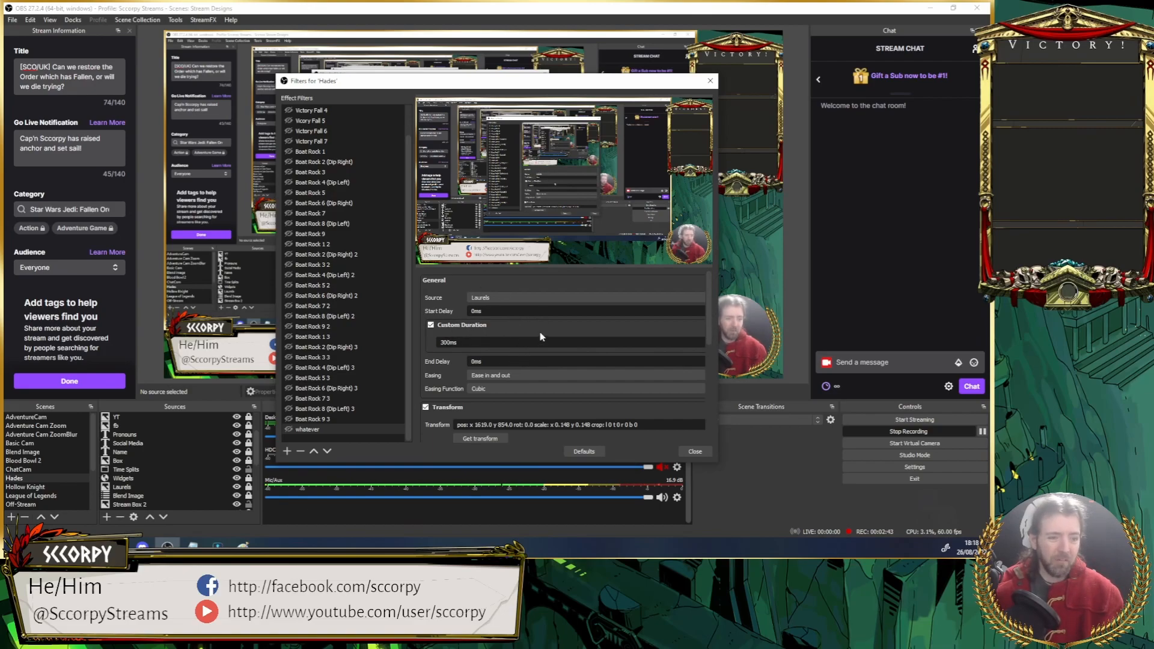
Step: Review the duration, easing, transform, visibility and action settings of the "whatever" filter and close the filters
{"action": "scroll", "coordinate": [539, 336], "scroll_direction": "down", "scroll_amount": 2}
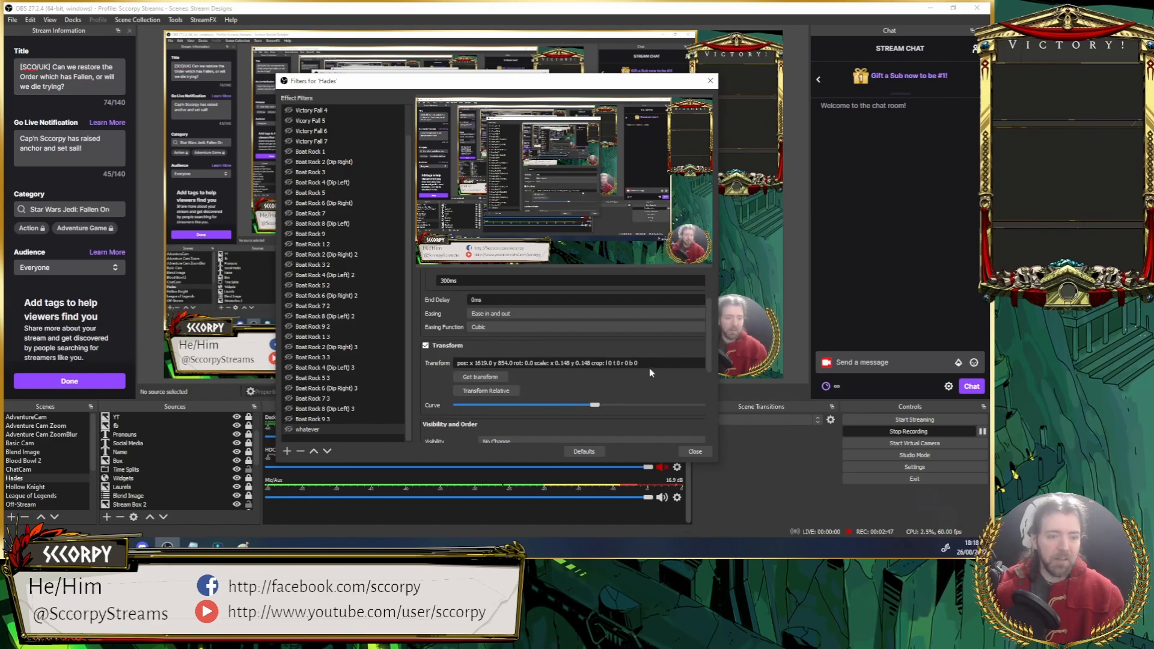
{"action": "scroll", "coordinate": [649, 368], "scroll_direction": "down", "scroll_amount": 2}
{"action": "scroll", "coordinate": [647, 362], "scroll_direction": "down", "scroll_amount": 2}
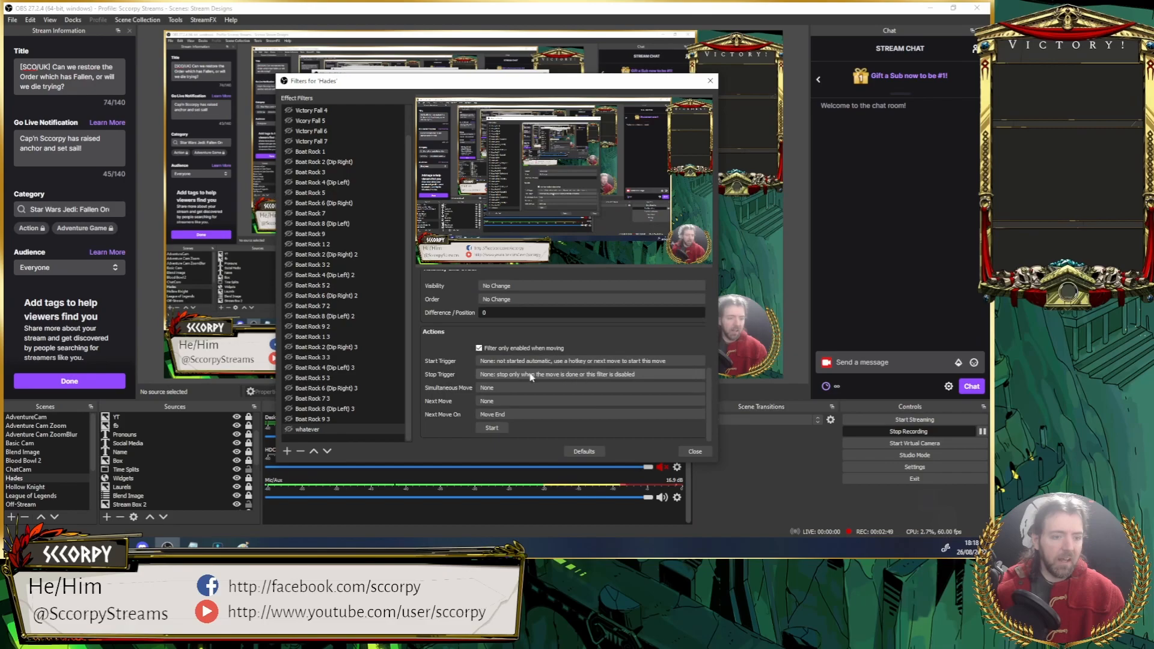
{"action": "scroll", "coordinate": [510, 374], "scroll_direction": "up", "scroll_amount": 5}
{"action": "scroll", "coordinate": [511, 374], "scroll_direction": "up", "scroll_amount": 1}
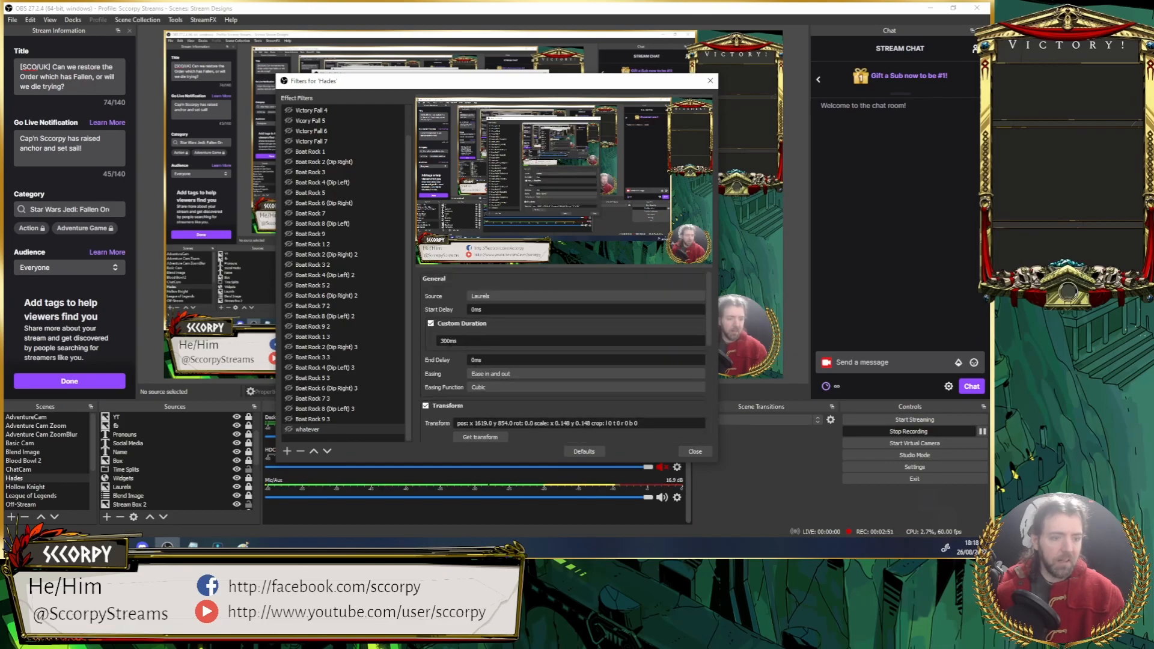
{"action": "scroll", "coordinate": [506, 336], "scroll_direction": "down", "scroll_amount": 5}
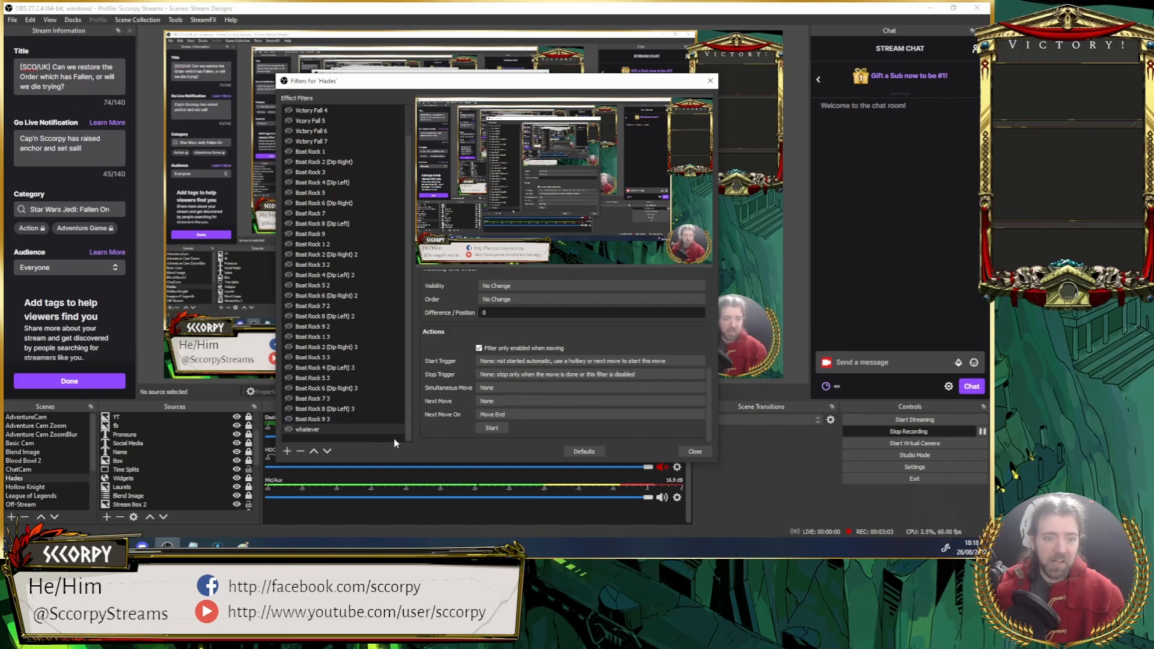
{"action": "scroll", "coordinate": [528, 405], "scroll_direction": "up", "scroll_amount": 5}
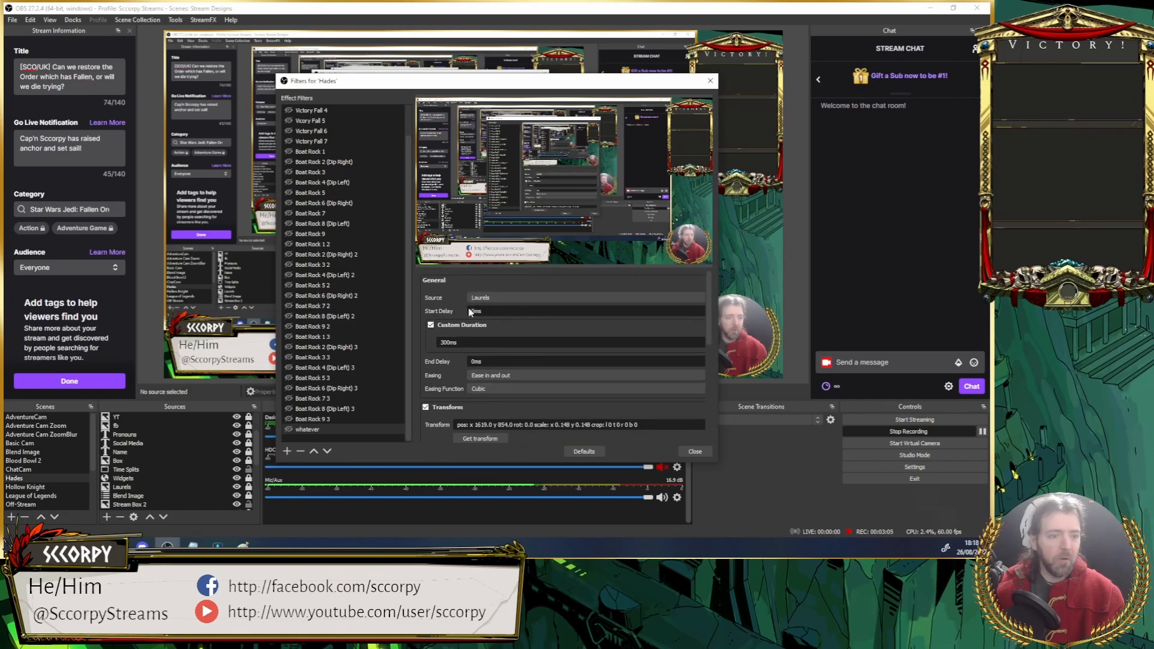
{"action": "scroll", "coordinate": [476, 339], "scroll_direction": "down", "scroll_amount": 1}
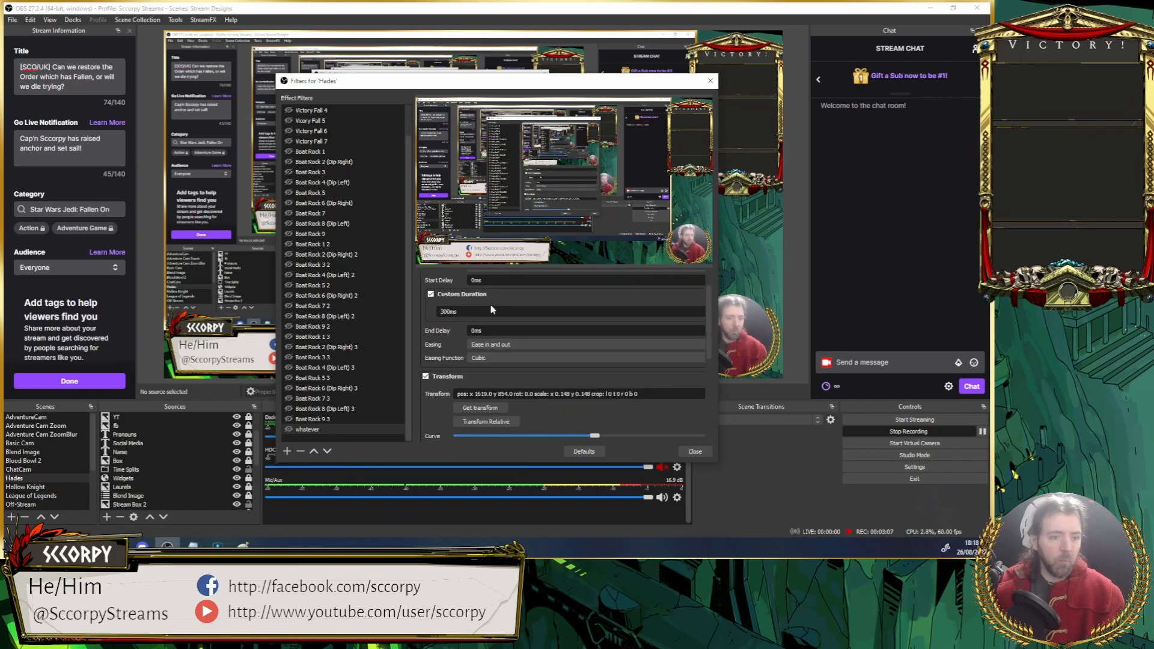
{"action": "scroll", "coordinate": [435, 316], "scroll_direction": "down", "scroll_amount": 1}
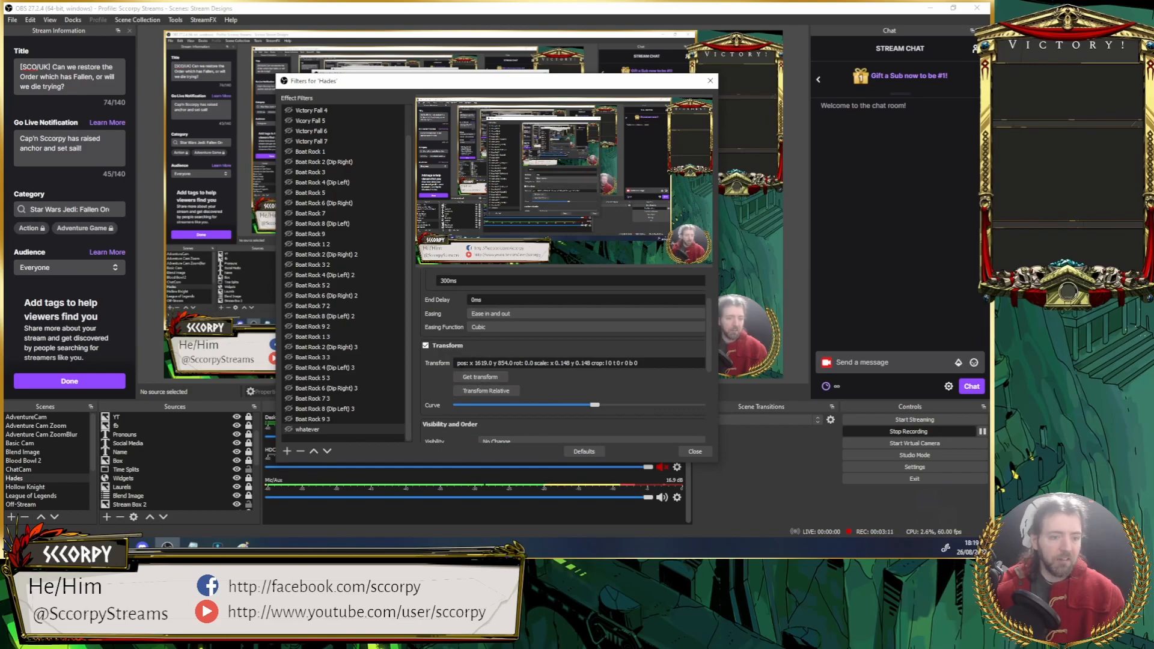
{"action": "scroll", "coordinate": [596, 368], "scroll_direction": "down", "scroll_amount": 5}
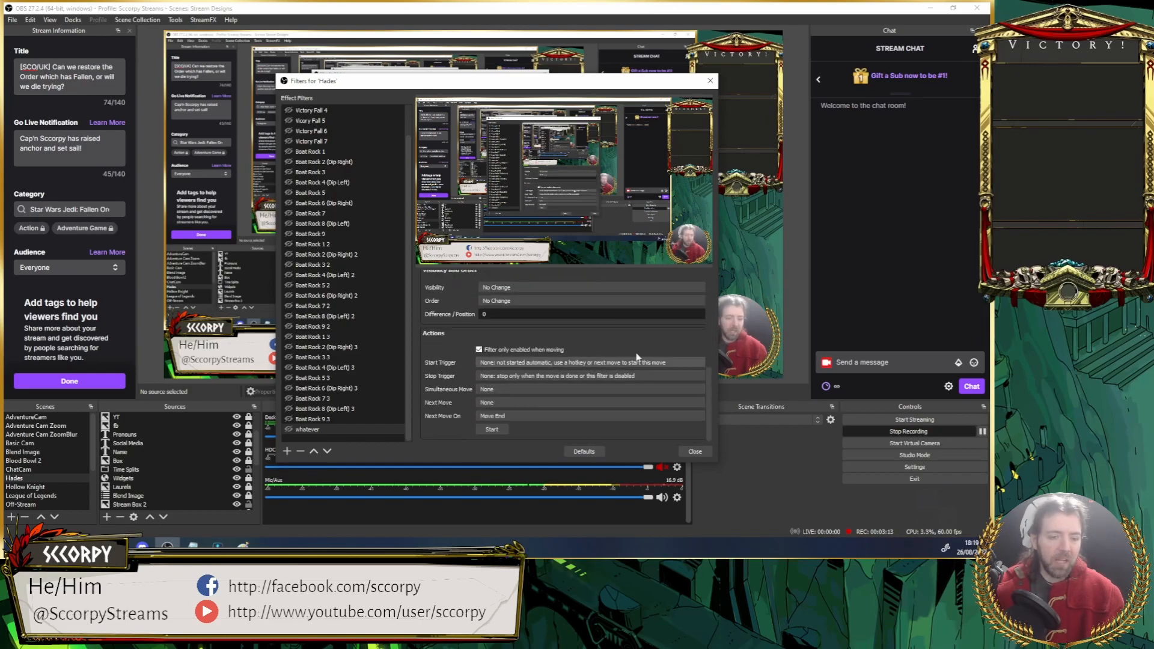
{"action": "left_click", "coordinate": [694, 451]}
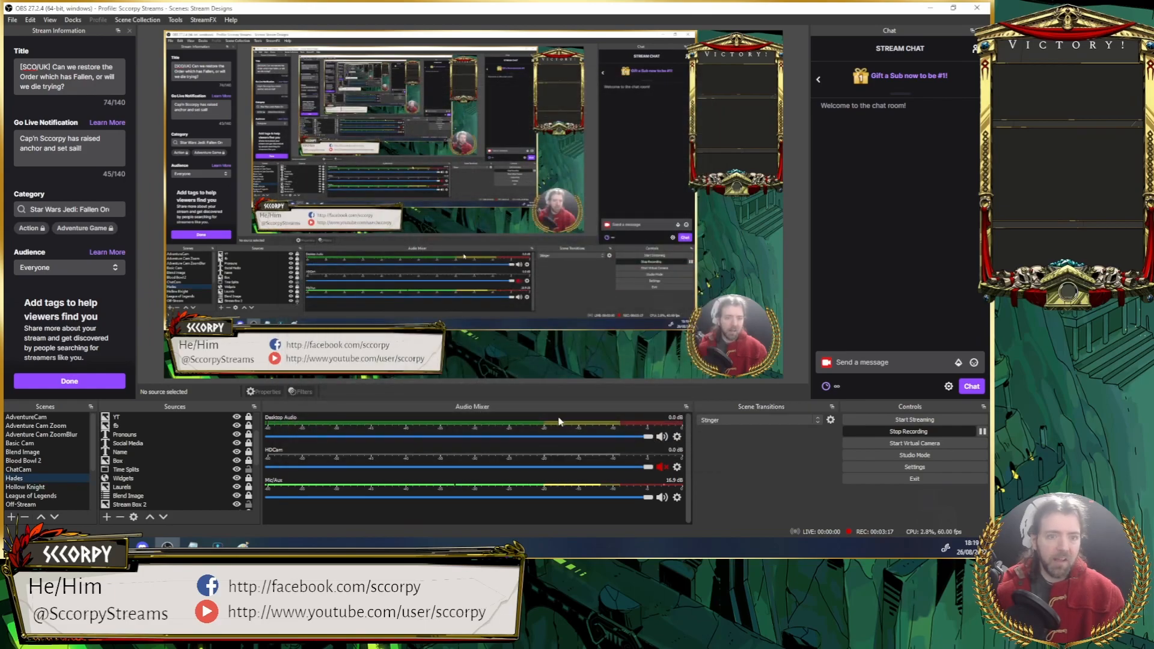